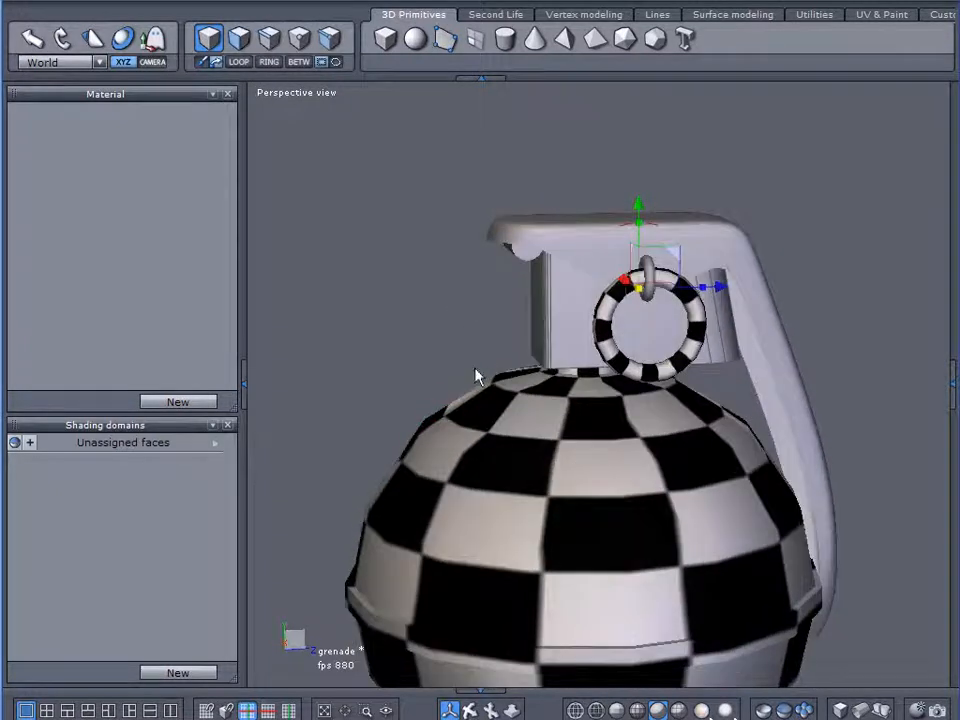
Step: Replace the checker texture on the grenade body's material with the Grenade uv image from the Desktop
{"action": "left_click", "coordinate": [484, 448]}
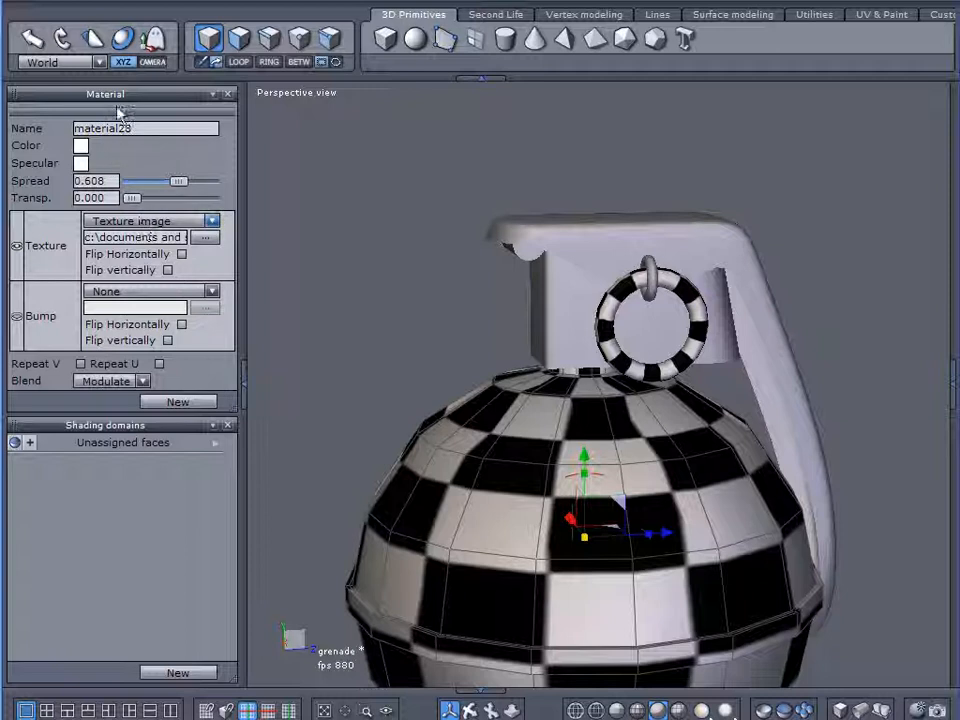
{"action": "left_click", "coordinate": [113, 229]}
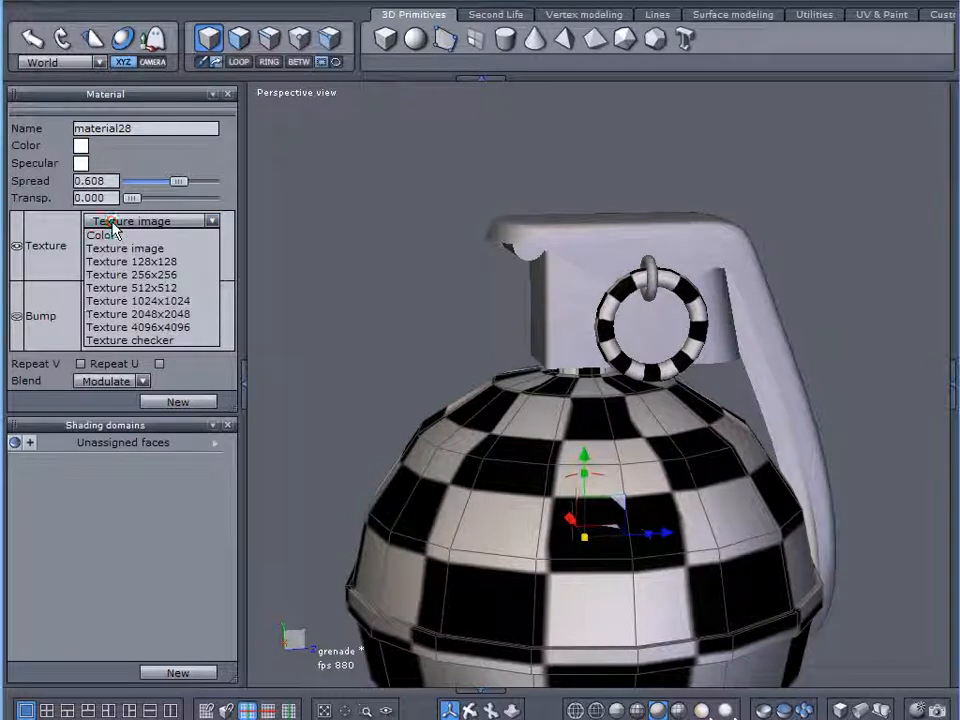
{"action": "left_click", "coordinate": [126, 250]}
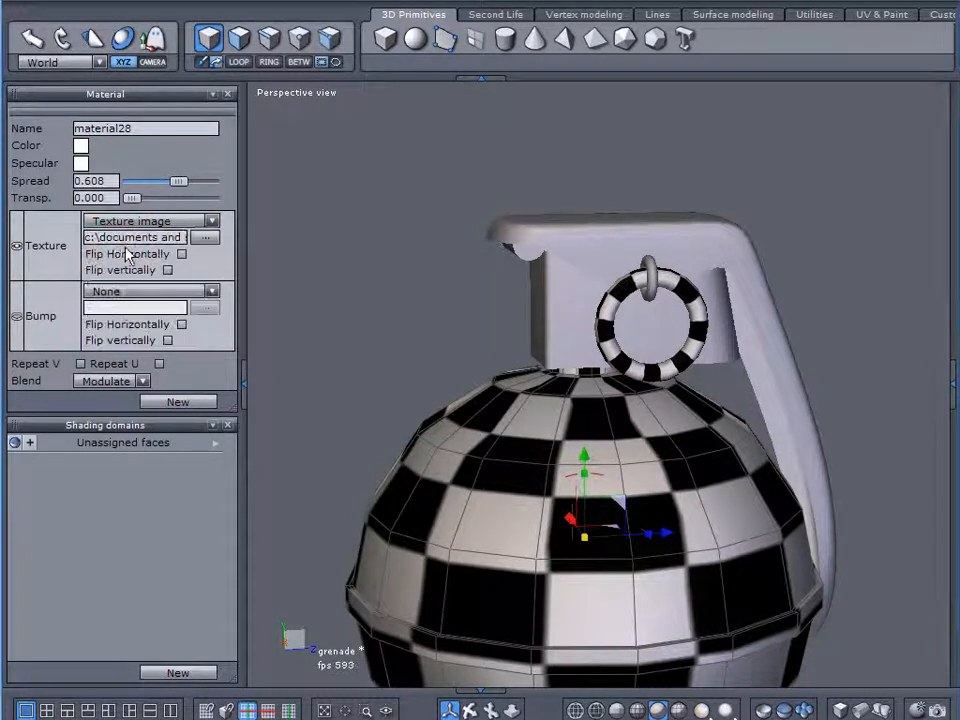
{"action": "left_click", "coordinate": [200, 240]}
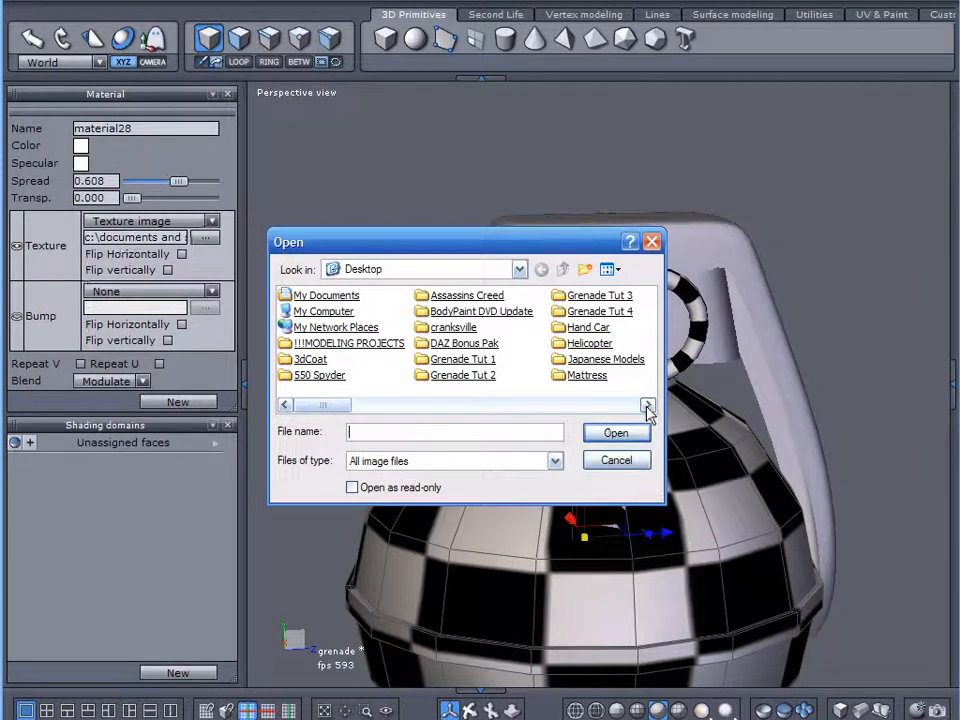
{"action": "left_click", "coordinate": [646, 404]}
{"action": "left_click", "coordinate": [646, 404]}
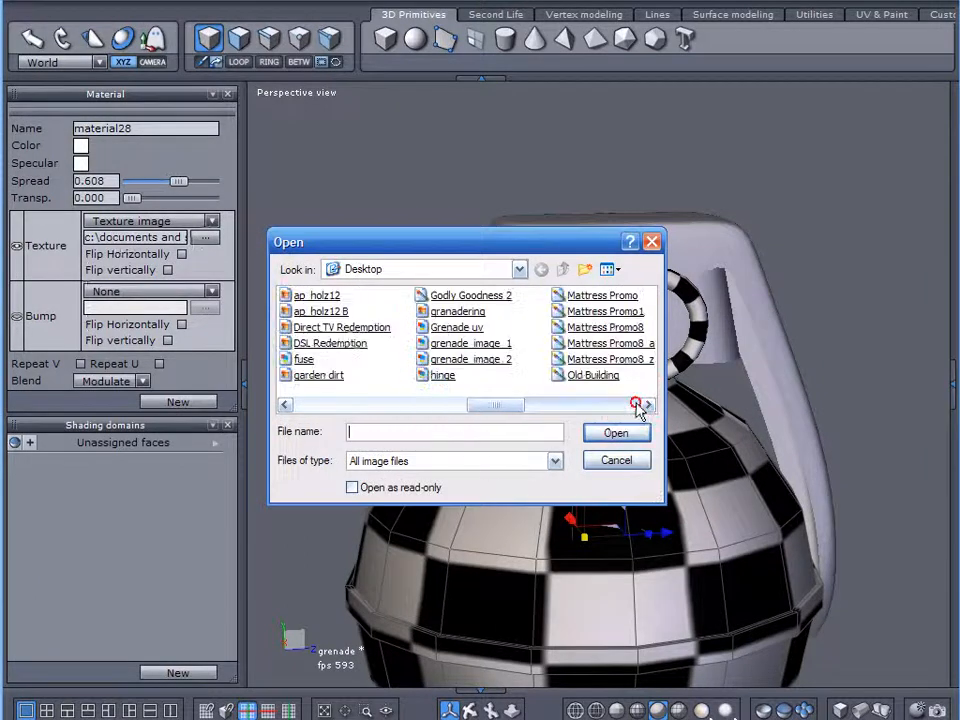
{"action": "double_click", "coordinate": [453, 333]}
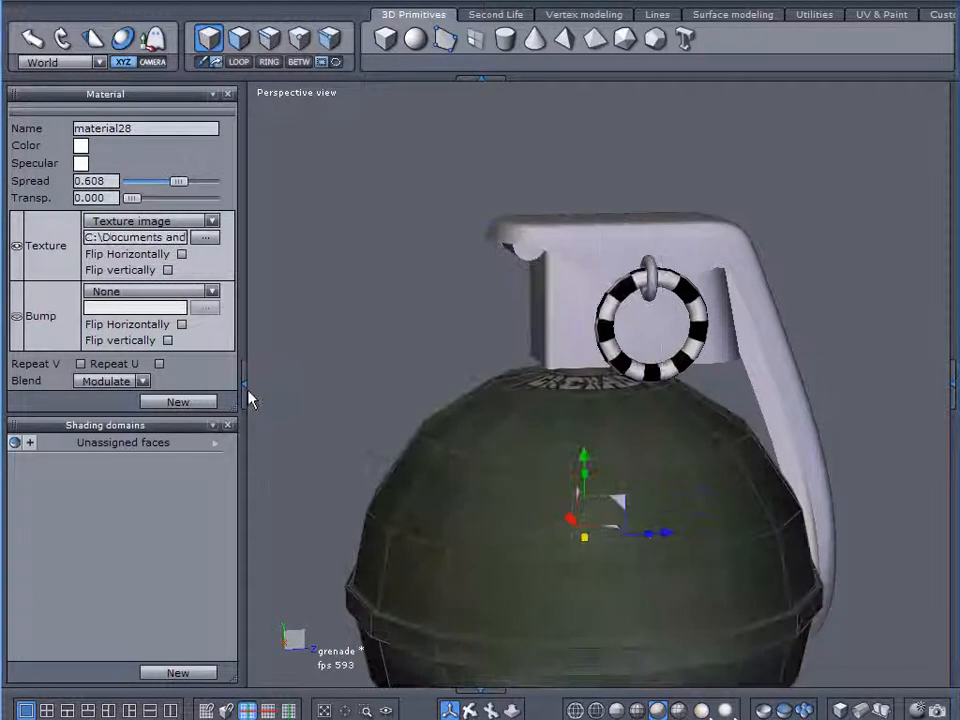
Step: Select four neighbouring faces along the raised band around the middle of the grenade body
{"action": "middle_click_drag", "start_coordinate": [617, 467], "coordinate": [615, 401]}
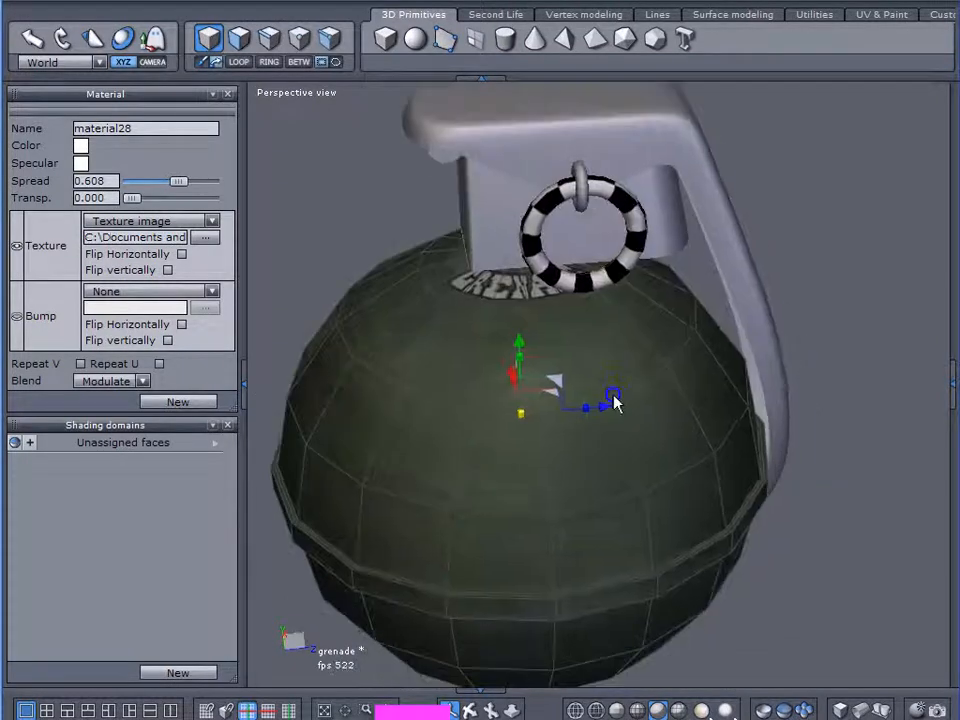
{"action": "left_click_drag", "start_coordinate": [615, 401], "coordinate": [592, 356], "text": "alt"}
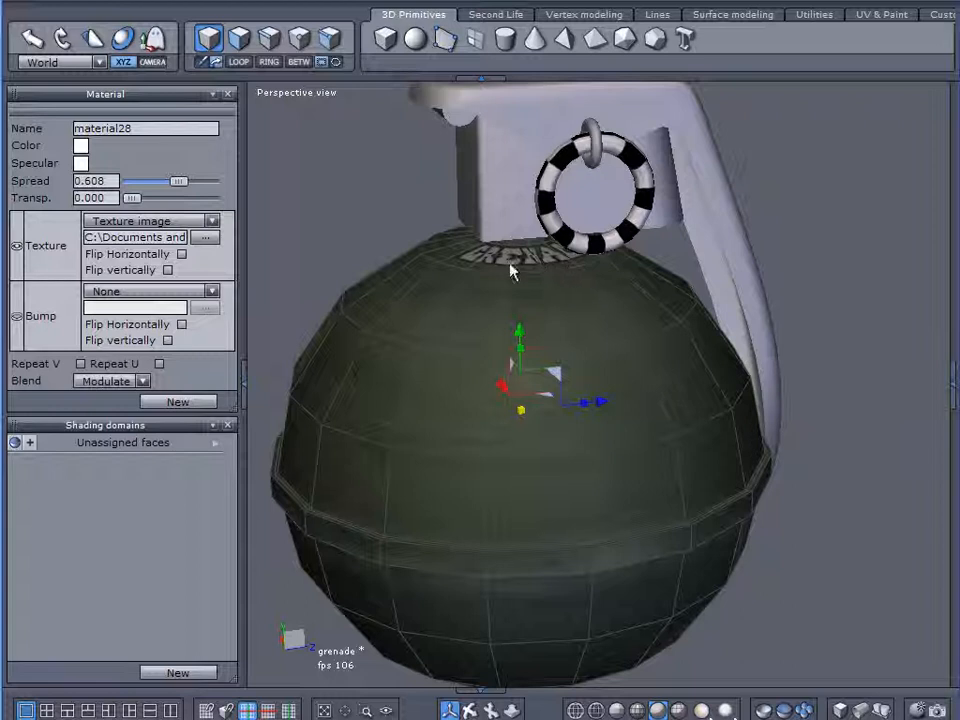
{"action": "left_click_drag", "start_coordinate": [548, 273], "coordinate": [516, 405], "text": "alt"}
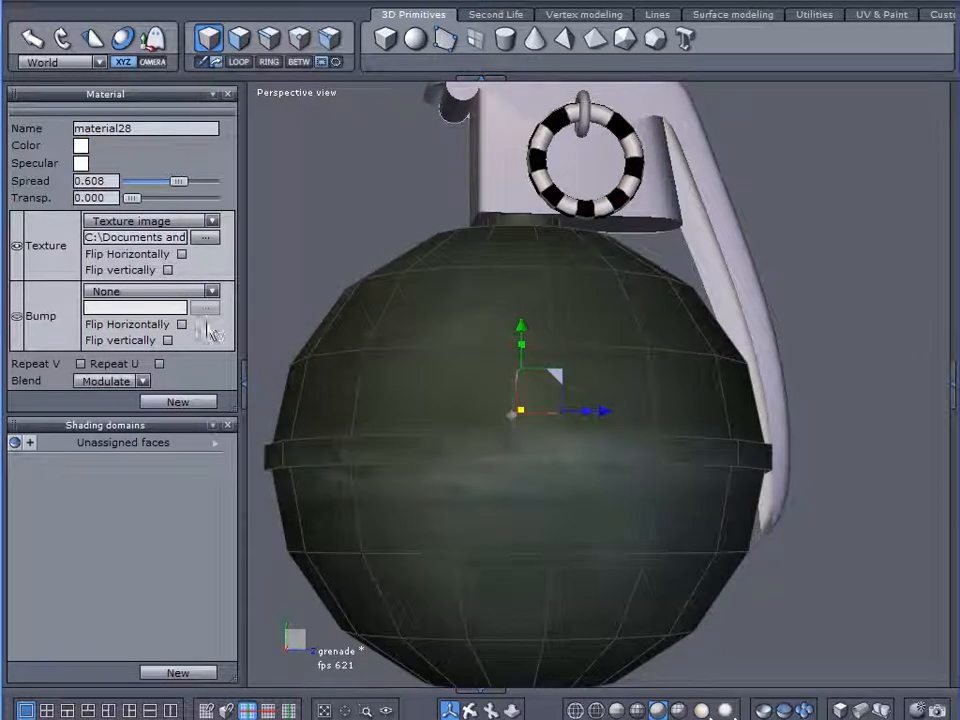
{"action": "left_click", "coordinate": [234, 46]}
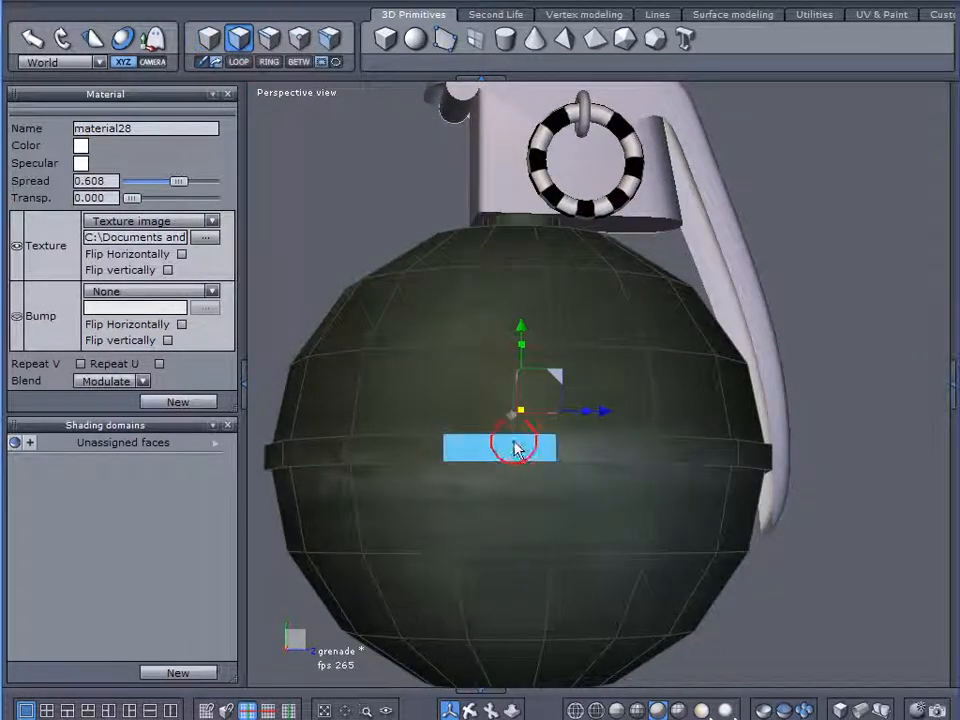
{"action": "left_click", "coordinate": [639, 452], "text": "shift"}
{"action": "left_click", "coordinate": [682, 455], "text": "shift"}
{"action": "left_click", "coordinate": [435, 455], "text": "shift"}
{"action": "left_click_drag", "start_coordinate": [416, 415], "coordinate": [416, 482], "text": "alt"}
{"action": "right_click_drag", "start_coordinate": [390, 405], "coordinate": [416, 463], "text": "alt"}
Step: Flip the grenade body's texture image vertically and clear the face selection on the raised band
{"action": "left_click", "coordinate": [126, 294]}
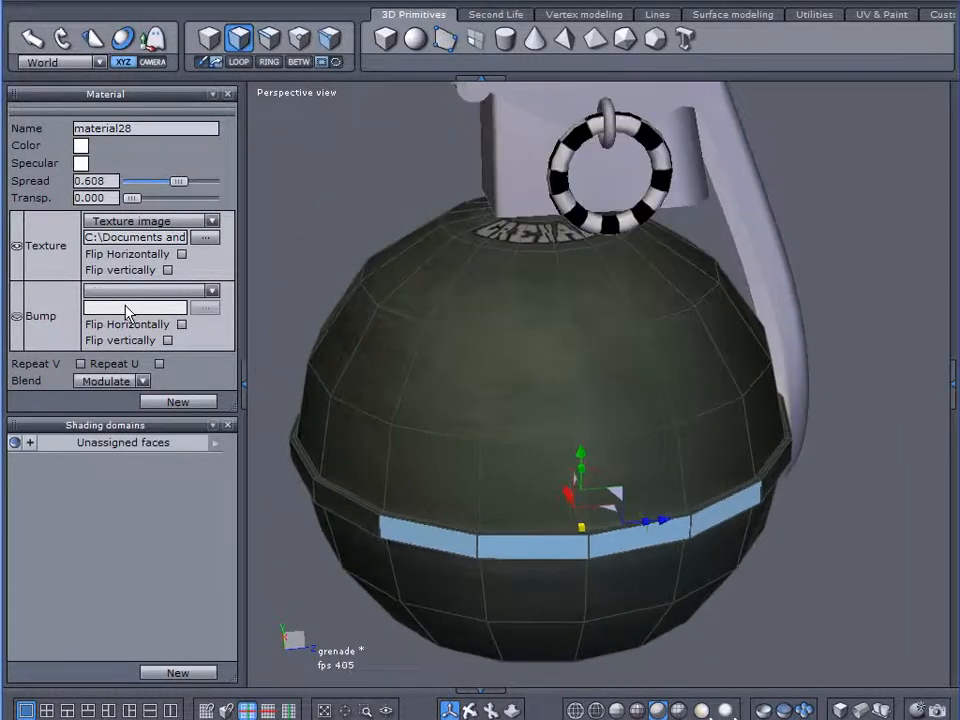
{"action": "left_click", "coordinate": [181, 254]}
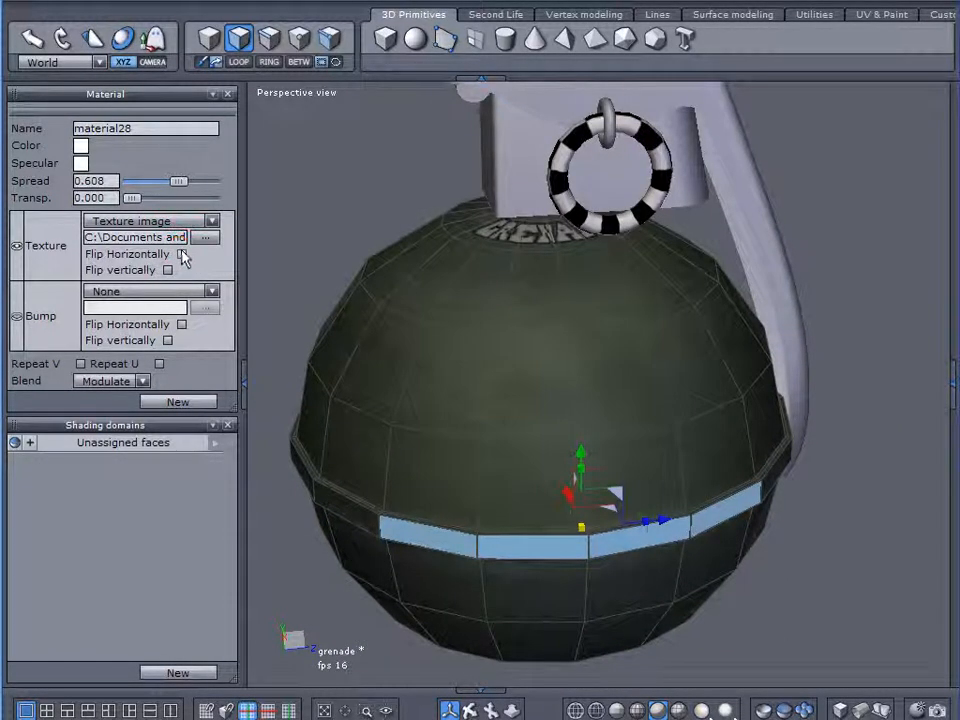
{"action": "left_click", "coordinate": [167, 270]}
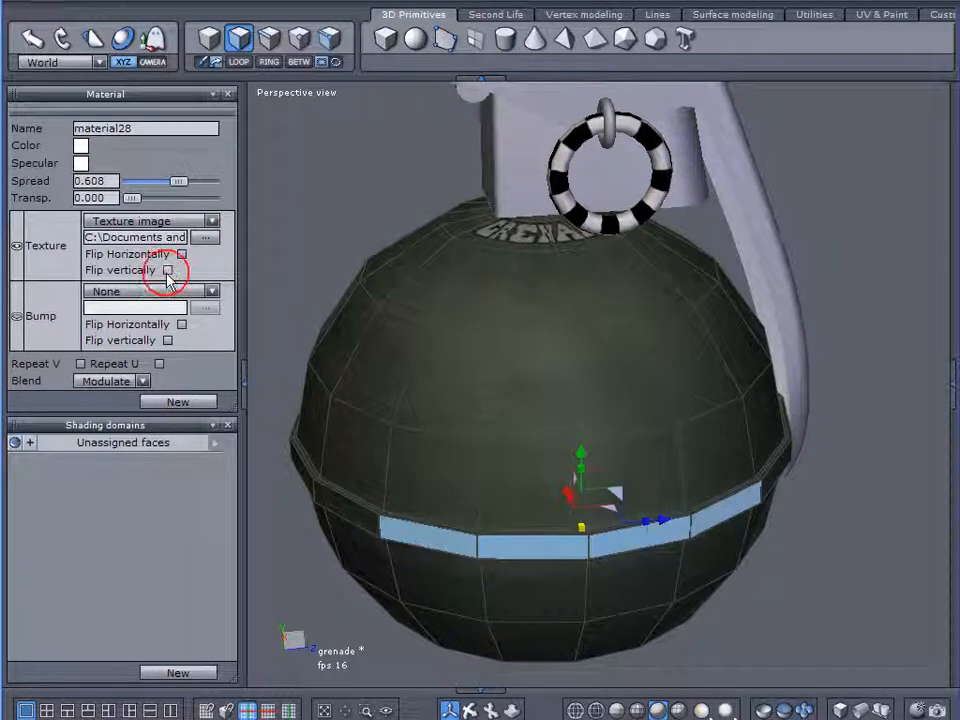
{"action": "left_click_drag", "start_coordinate": [396, 363], "coordinate": [480, 452], "text": "alt"}
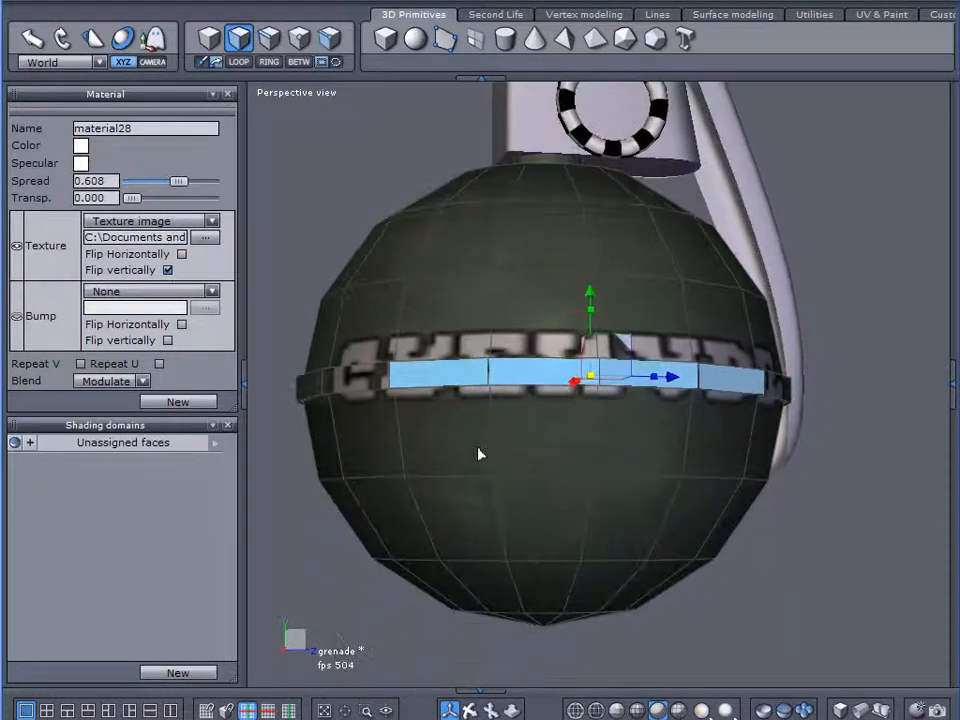
{"action": "left_click", "coordinate": [833, 358]}
{"action": "left_click", "coordinate": [452, 386]}
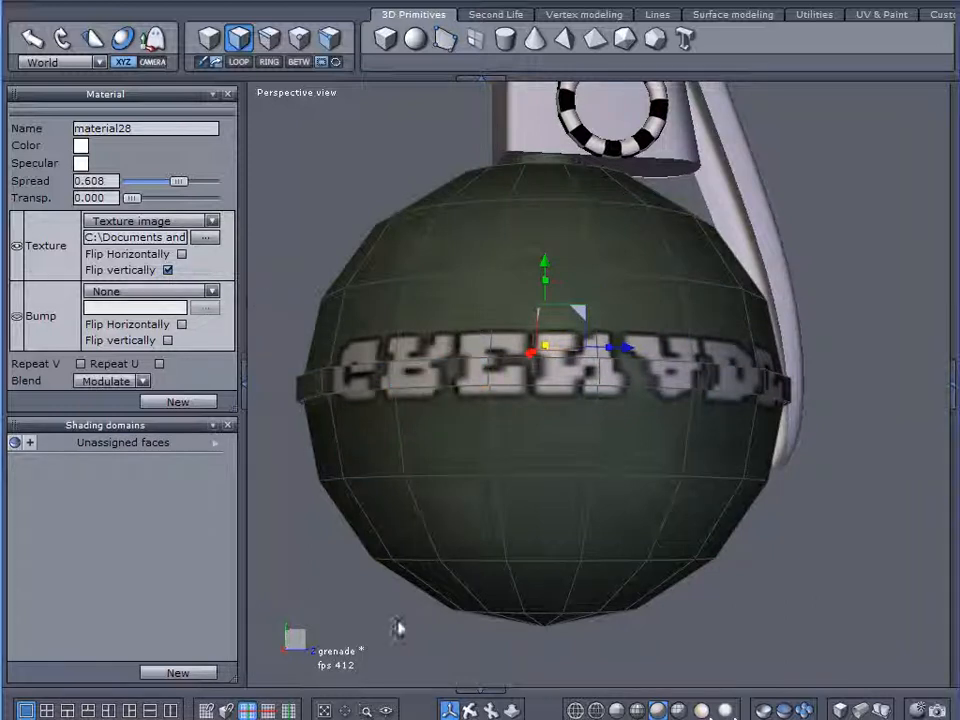
Step: Show the UV view beside the perspective view and try moving all the grenade body's UV points downward
{"action": "left_click", "coordinate": [170, 710]}
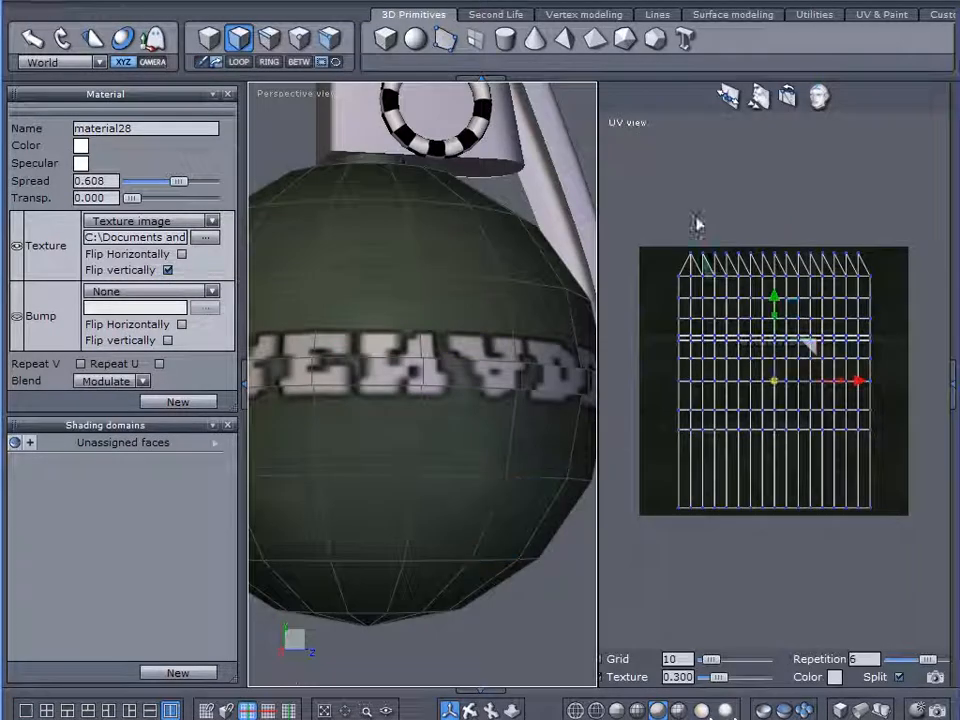
{"action": "left_click", "coordinate": [299, 42]}
{"action": "left_click_drag", "start_coordinate": [621, 201], "coordinate": [926, 576]}
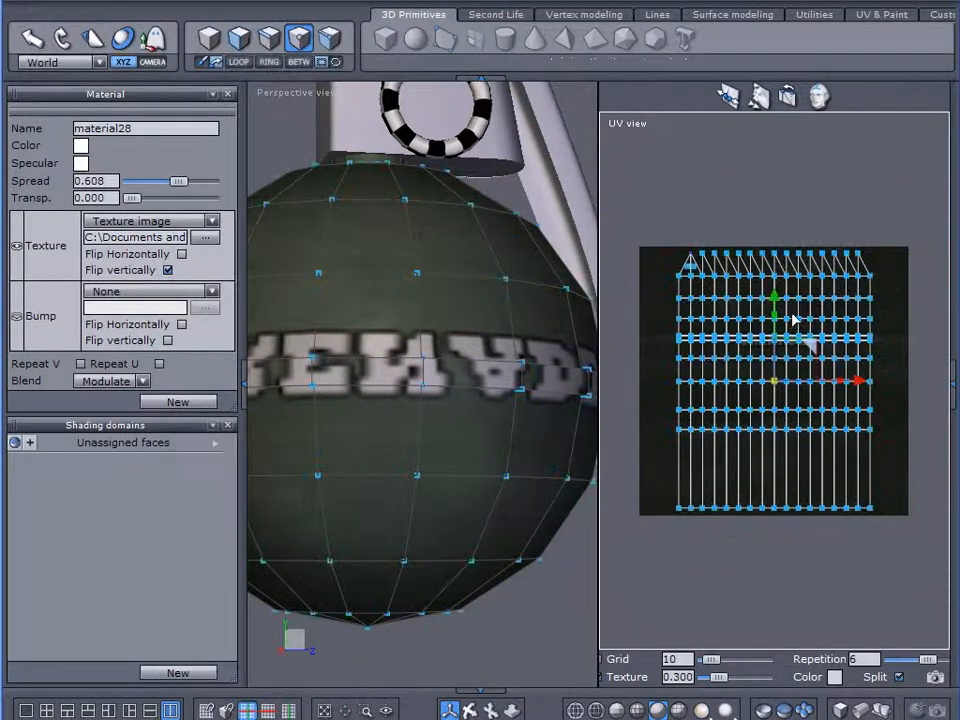
{"action": "left_click_drag", "start_coordinate": [776, 317], "coordinate": [765, 453]}
Step: Inspect the texture placement around the grenade body, then return to the single perspective view with no points selected
{"action": "scroll", "coordinate": [403, 450], "scroll_direction": "down", "scroll_amount": 5}
{"action": "middle_click_drag", "start_coordinate": [429, 549], "coordinate": [378, 295]}
{"action": "scroll", "coordinate": [372, 370], "scroll_direction": "up", "scroll_amount": 5}
{"action": "middle_click_drag", "start_coordinate": [370, 385], "coordinate": [366, 369]}
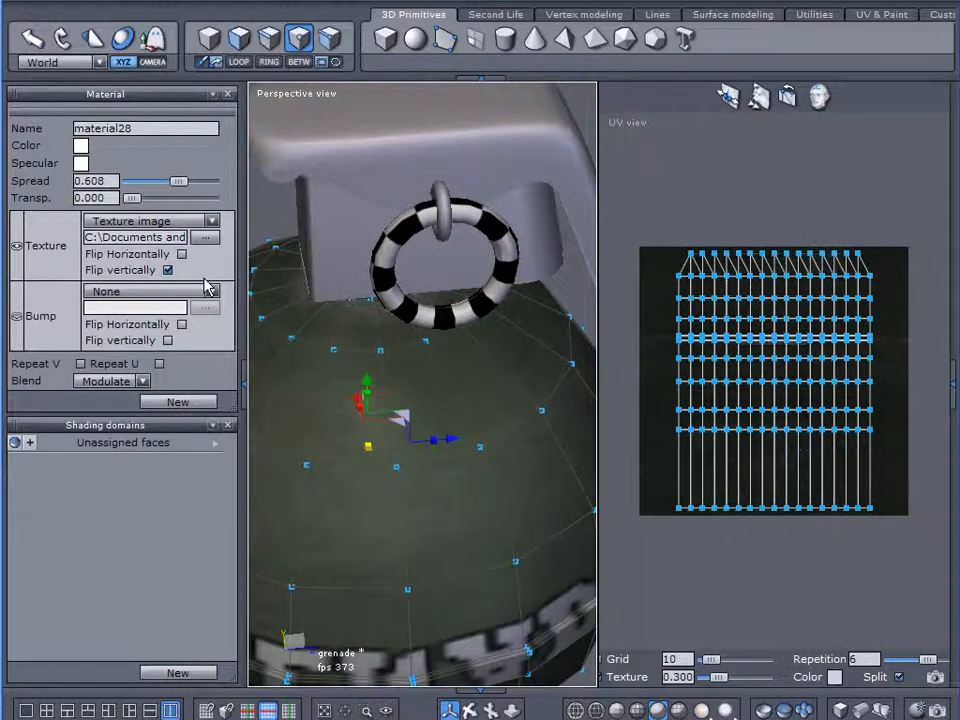
{"action": "middle_click_drag", "start_coordinate": [324, 445], "coordinate": [390, 489]}
{"action": "middle_click_drag", "start_coordinate": [437, 524], "coordinate": [435, 438]}
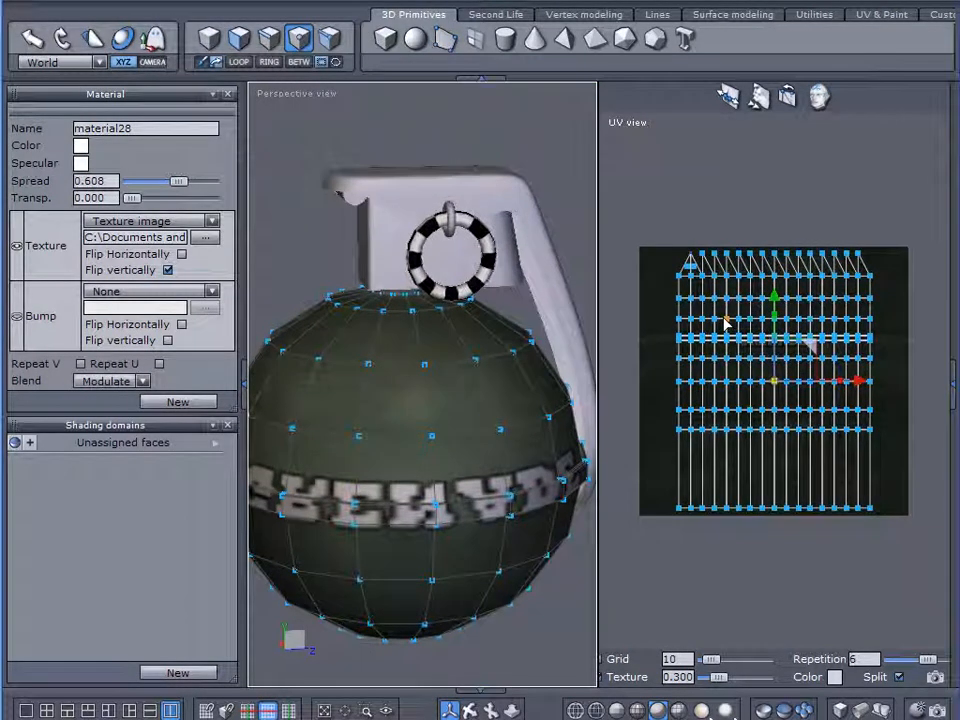
{"action": "left_click", "coordinate": [551, 154]}
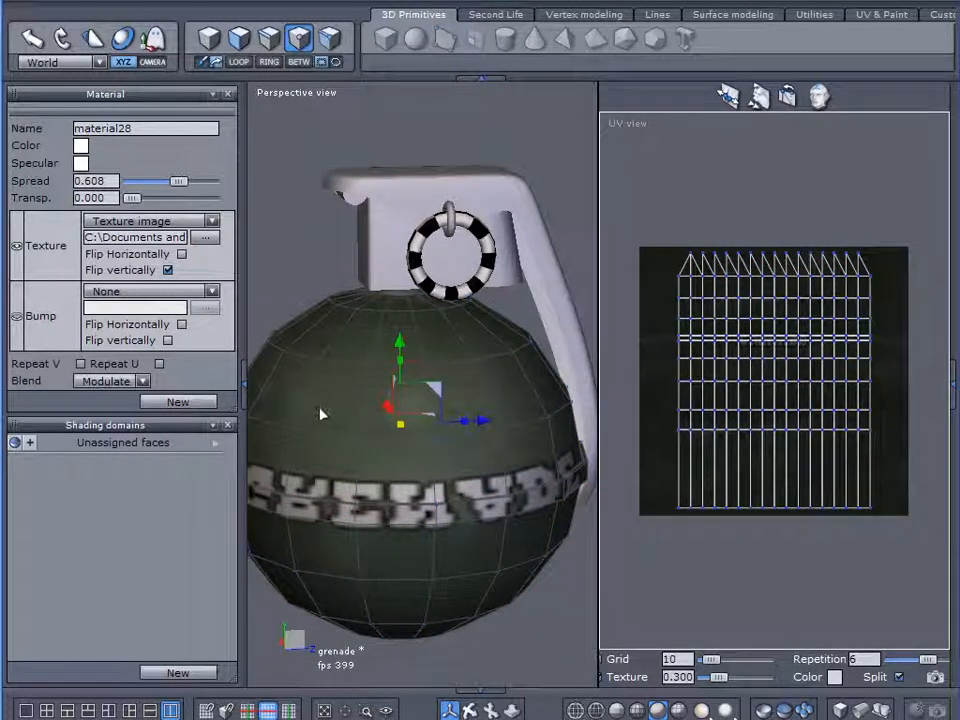
{"action": "left_click", "coordinate": [310, 182]}
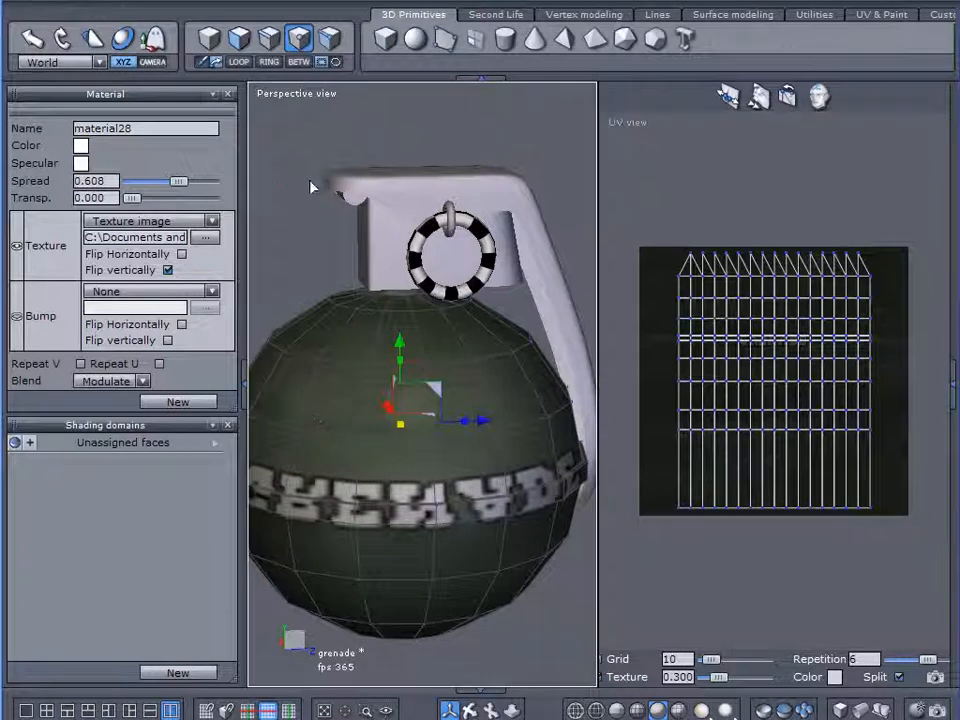
{"action": "left_click", "coordinate": [26, 710]}
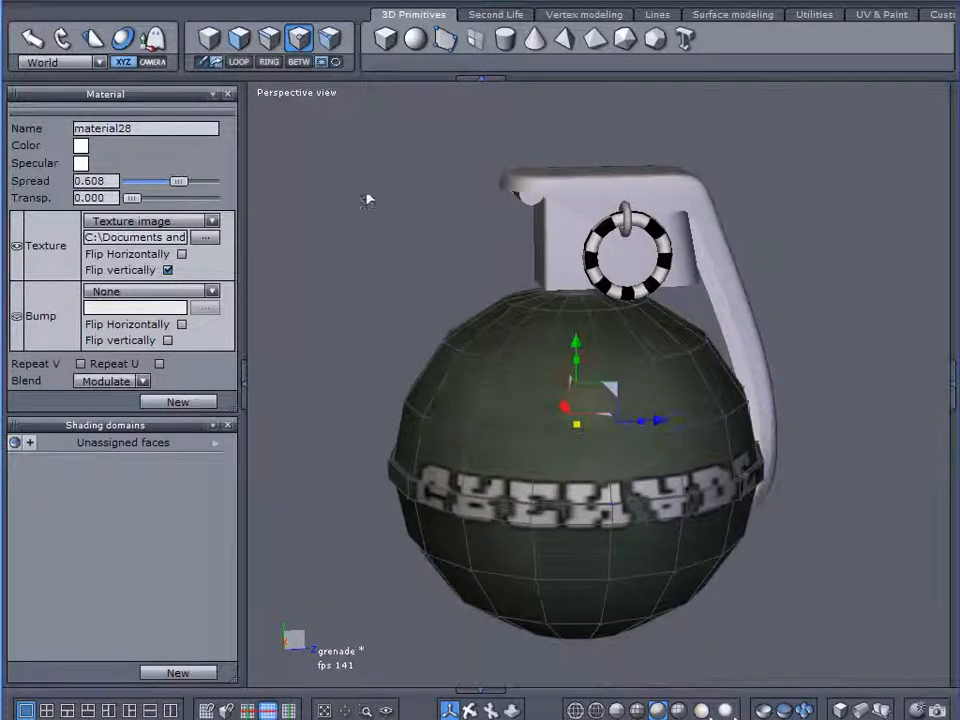
Step: Give the grenade's safety lever a new material that uses the spoon image as its texture
{"action": "left_click", "coordinate": [556, 203]}
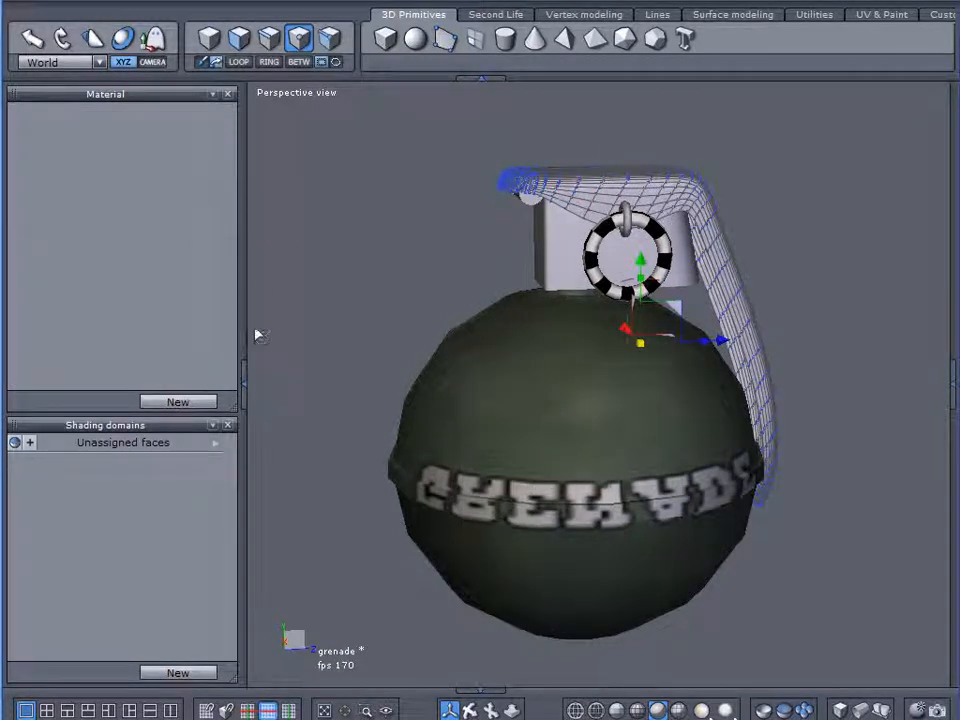
{"action": "left_click", "coordinate": [210, 401]}
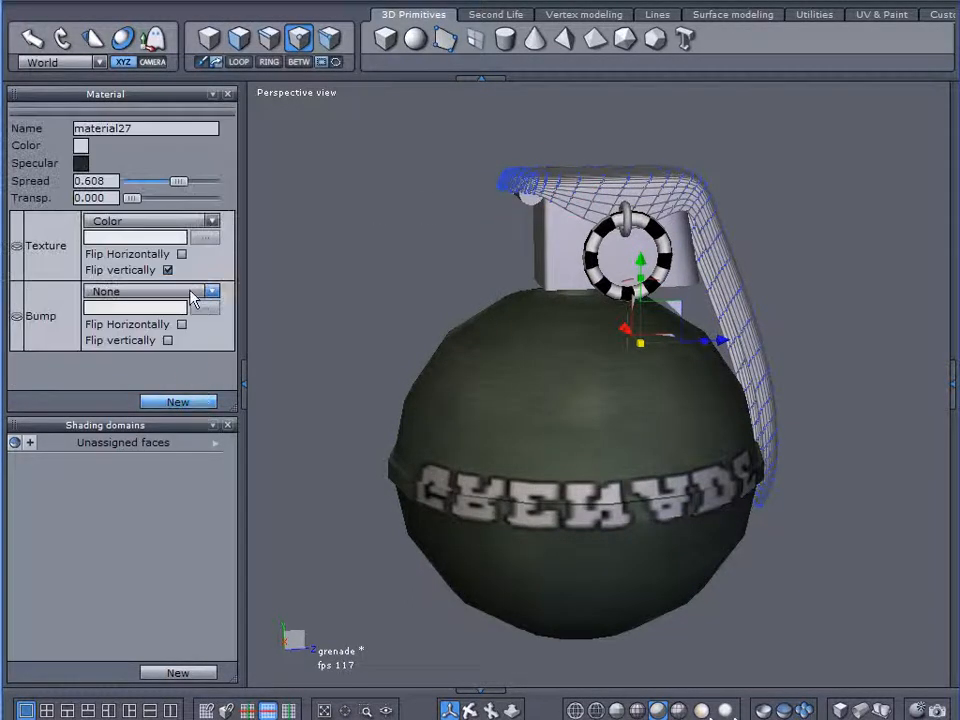
{"action": "left_click", "coordinate": [118, 222]}
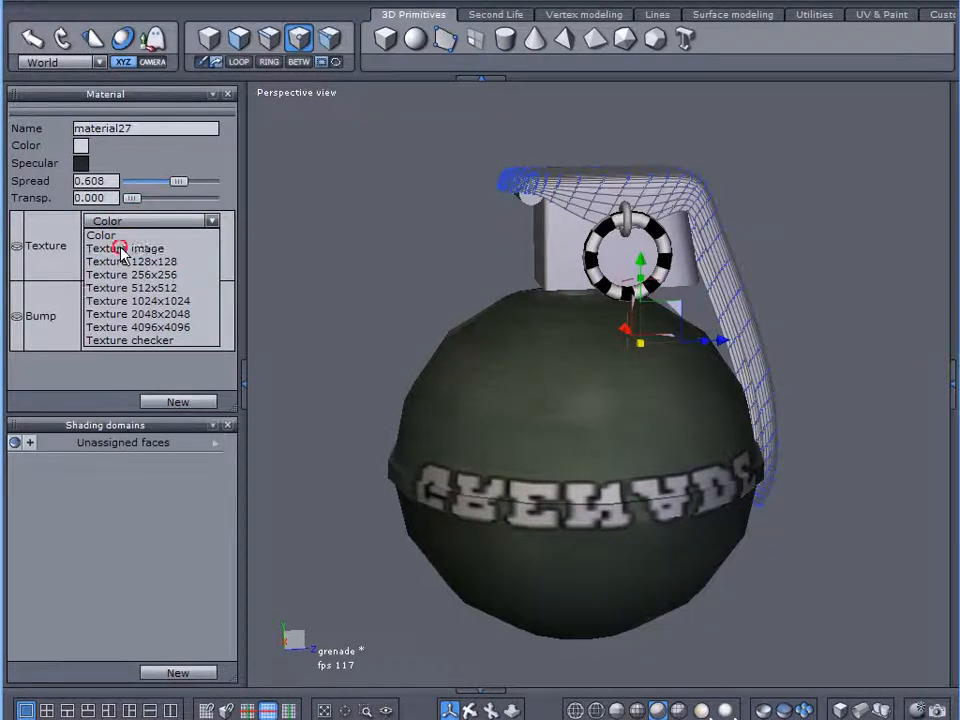
{"action": "left_click", "coordinate": [123, 250]}
{"action": "left_click", "coordinate": [570, 404]}
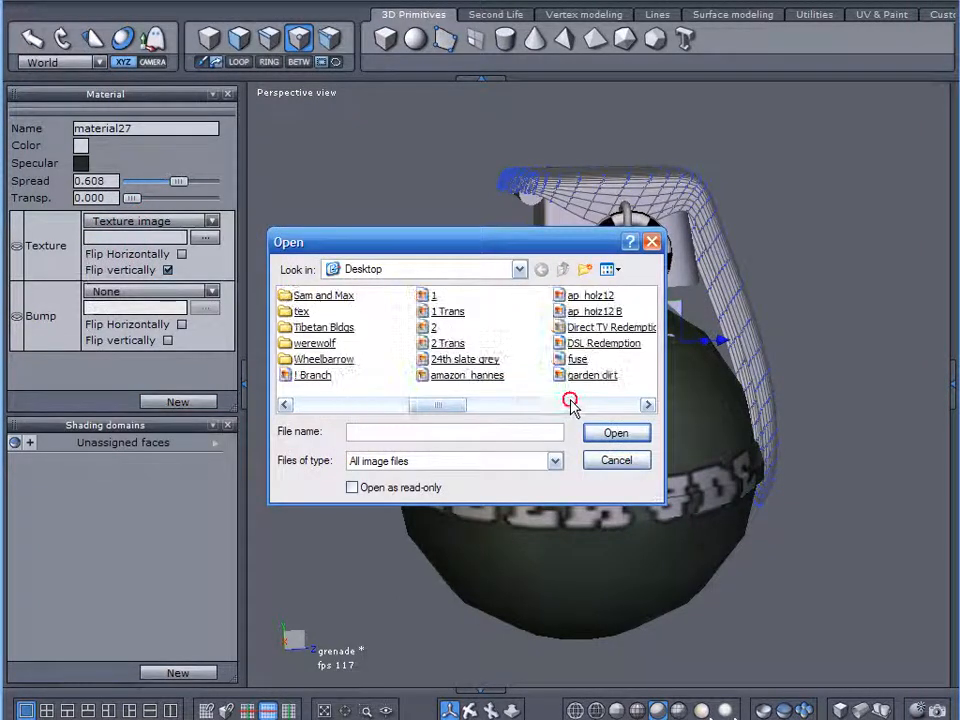
{"action": "left_click_drag", "start_coordinate": [573, 405], "coordinate": [593, 403]}
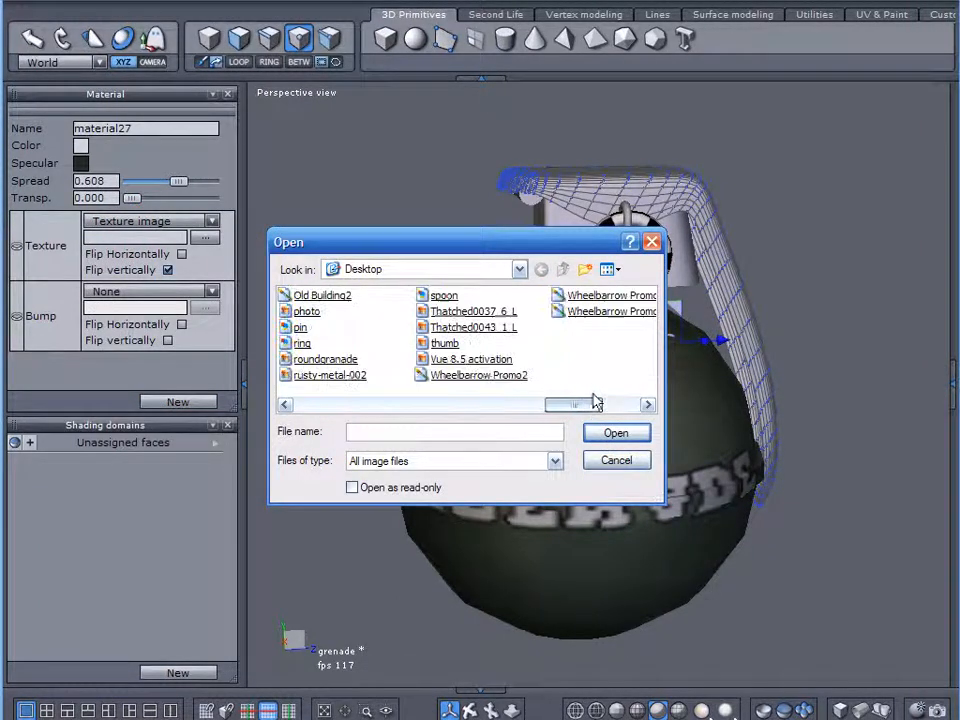
{"action": "double_click", "coordinate": [444, 295]}
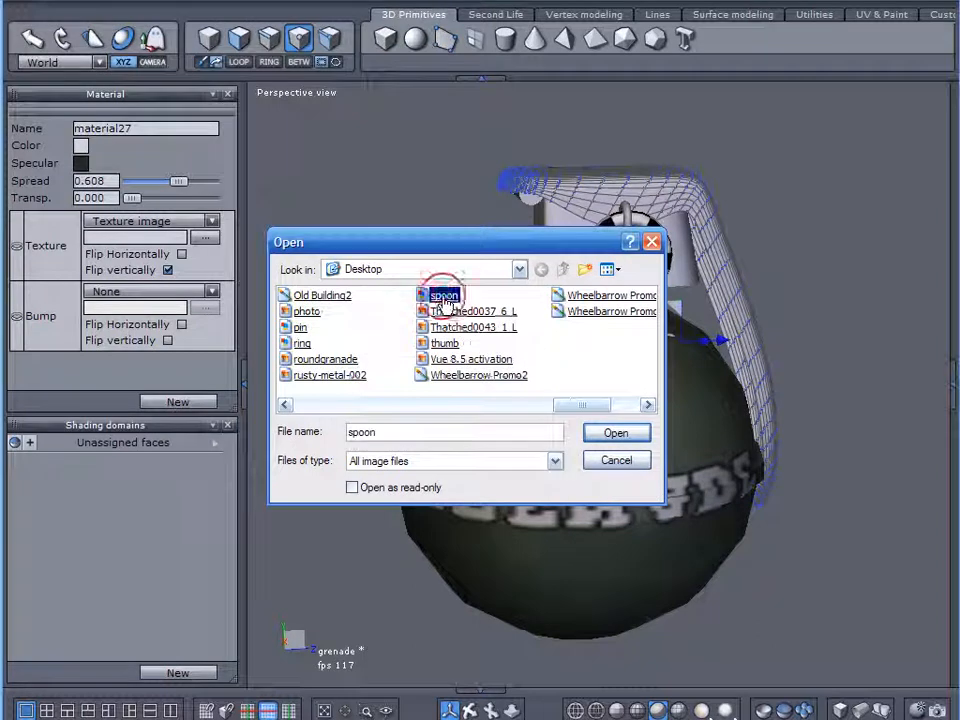
{"action": "right_click_drag", "start_coordinate": [437, 375], "coordinate": [461, 343]}
{"action": "left_click", "coordinate": [332, 242]}
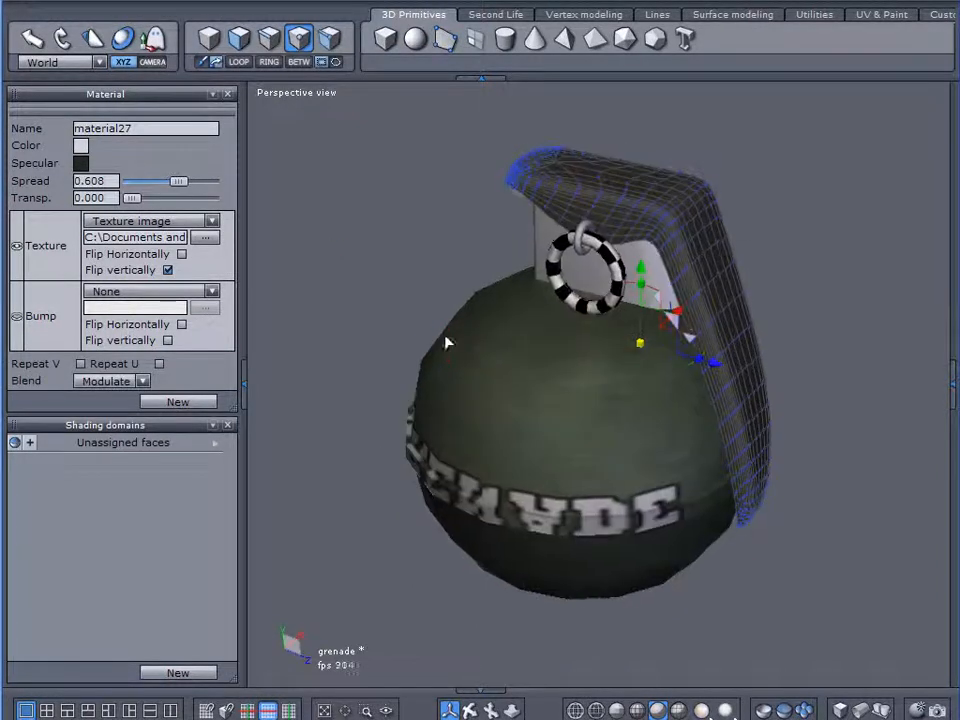
Step: Replace the checker texture on the pull ring's material with the ring image and check it up close
{"action": "right_click_drag", "start_coordinate": [335, 246], "coordinate": [400, 205]}
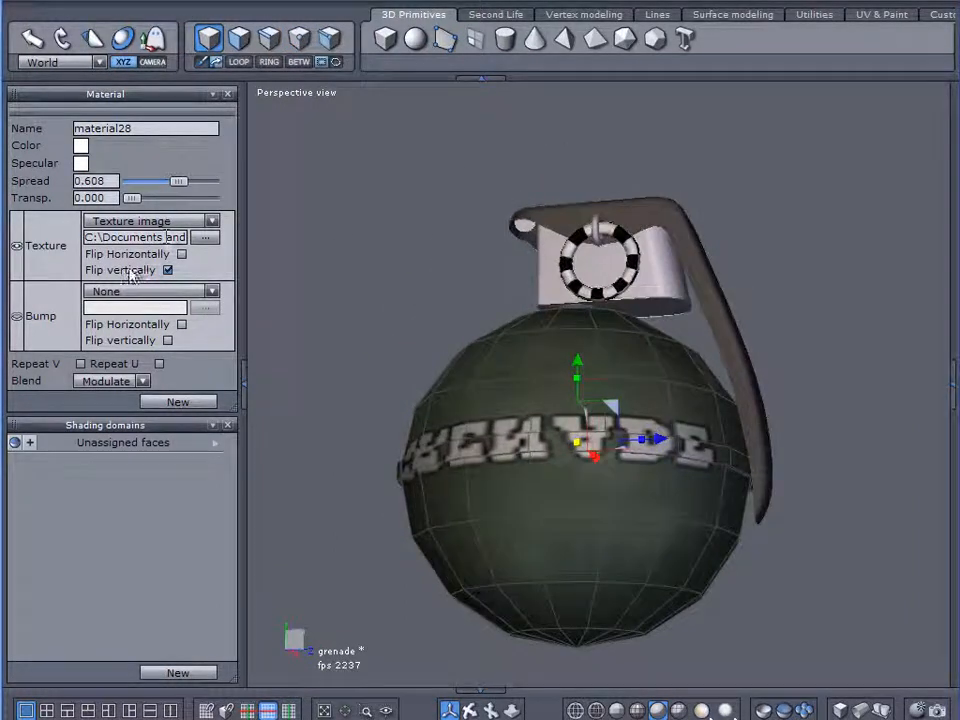
{"action": "left_click", "coordinate": [588, 255]}
{"action": "right_click_drag", "start_coordinate": [588, 255], "coordinate": [436, 344]}
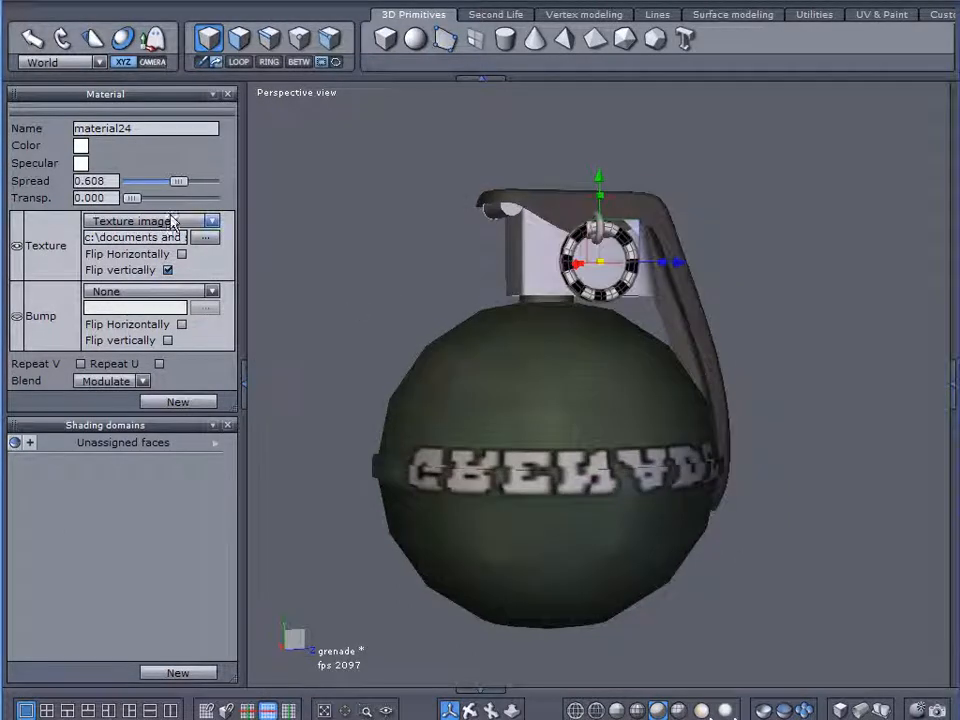
{"action": "left_click", "coordinate": [206, 222]}
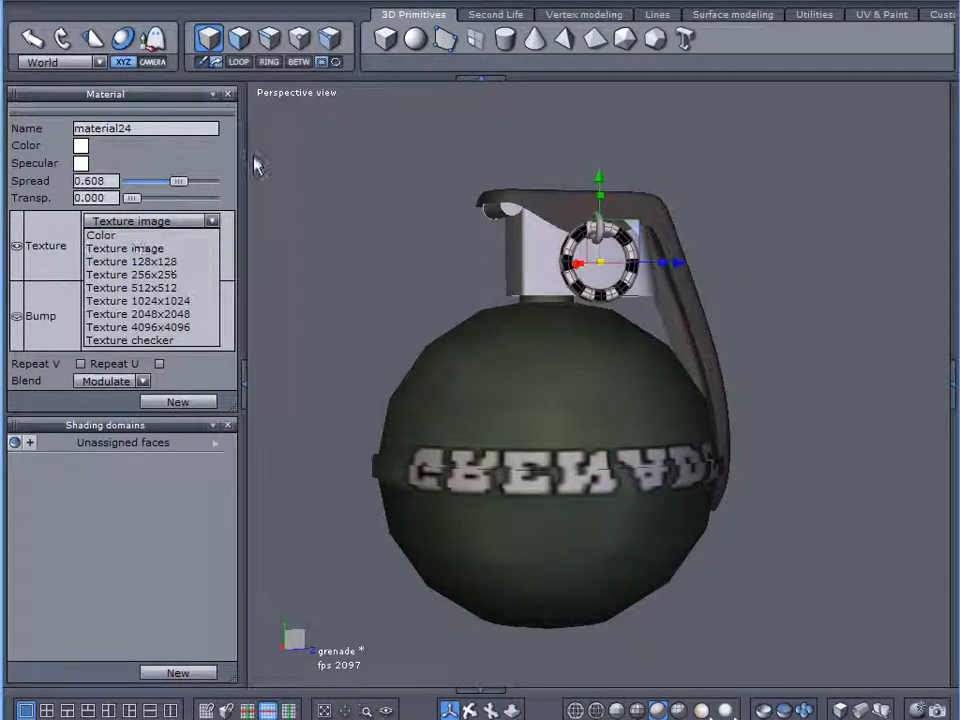
{"action": "left_click", "coordinate": [125, 248]}
{"action": "left_click", "coordinate": [205, 237]}
{"action": "left_click_drag", "start_coordinate": [580, 405], "coordinate": [590, 406]}
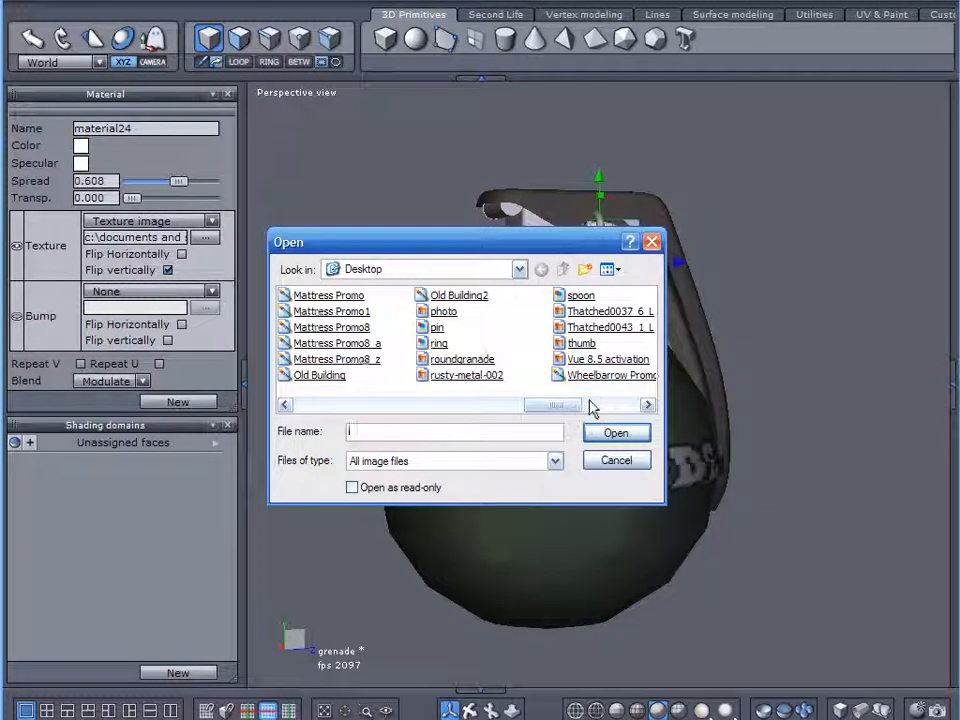
{"action": "left_click", "coordinate": [439, 343]}
{"action": "double_click", "coordinate": [432, 342]}
{"action": "scroll", "coordinate": [597, 206], "scroll_direction": "up", "scroll_amount": 5}
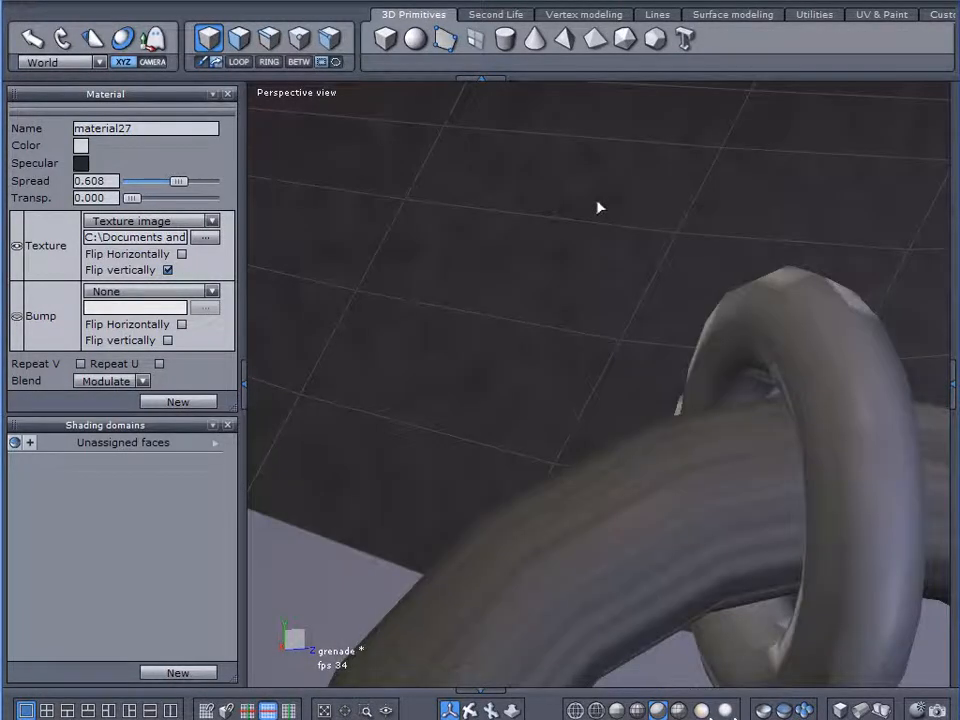
{"action": "scroll", "coordinate": [599, 207], "scroll_direction": "down", "scroll_amount": 2}
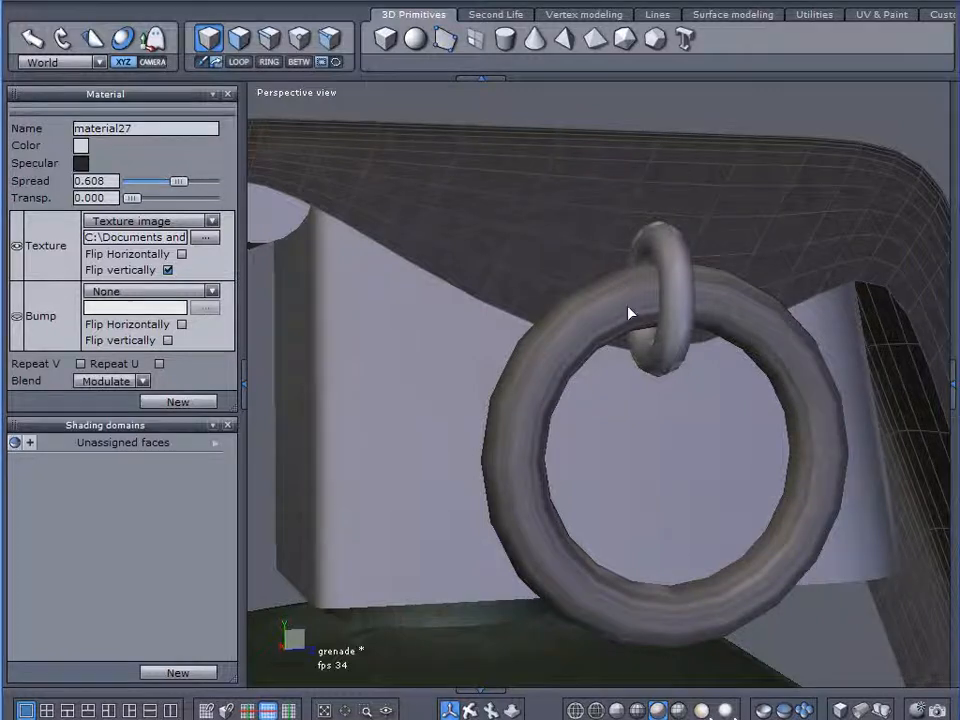
Step: Give the small pin loop holding the pull ring a new material that uses the pin image as its texture
{"action": "scroll", "coordinate": [545, 466], "scroll_direction": "down", "scroll_amount": 5}
{"action": "scroll", "coordinate": [561, 486], "scroll_direction": "up", "scroll_amount": 5}
{"action": "scroll", "coordinate": [558, 488], "scroll_direction": "down", "scroll_amount": 6}
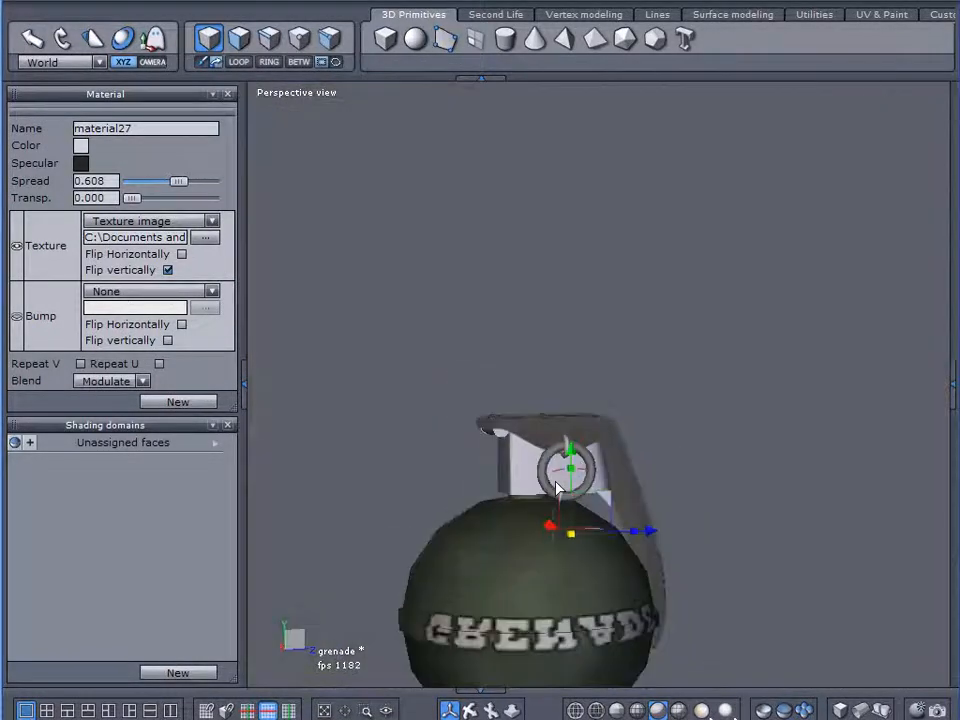
{"action": "left_click", "coordinate": [295, 282]}
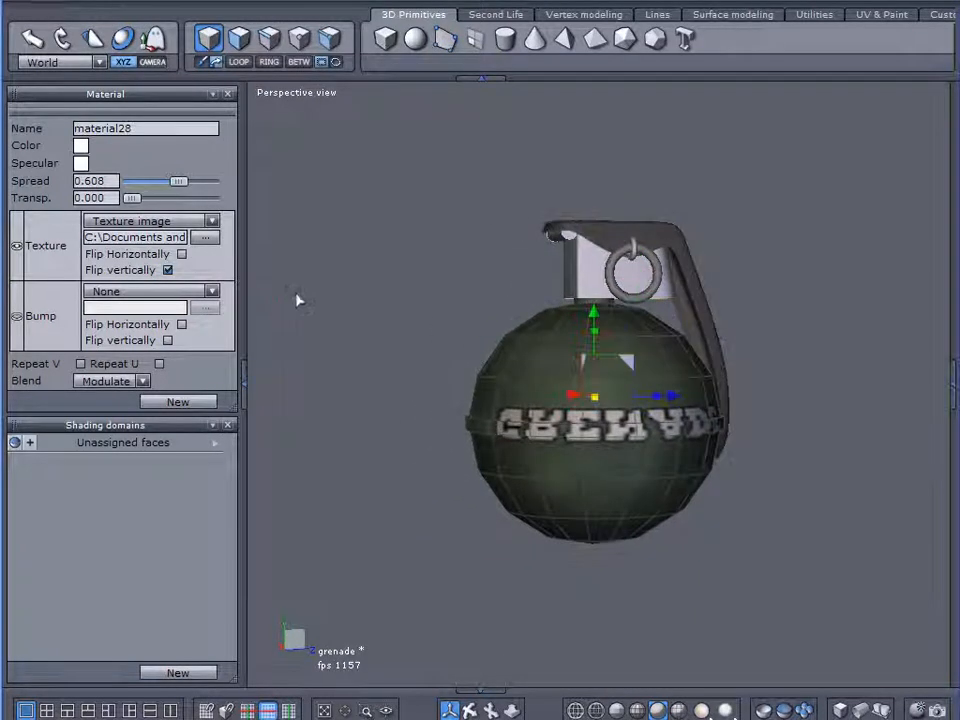
{"action": "scroll", "coordinate": [656, 258], "scroll_direction": "up", "scroll_amount": 2}
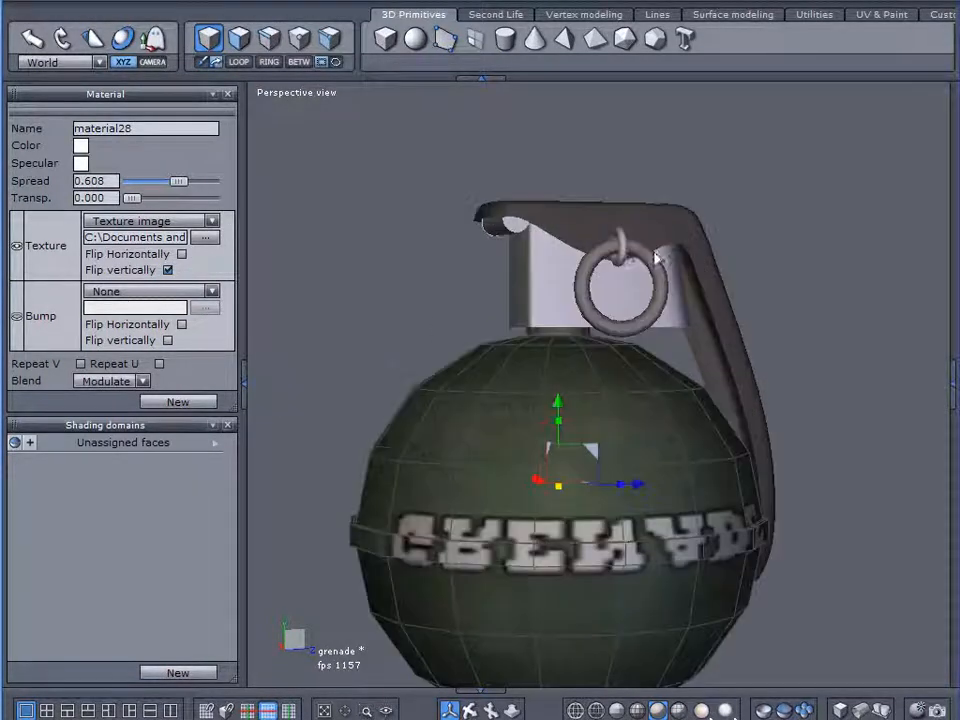
{"action": "left_click", "coordinate": [268, 278]}
{"action": "left_click", "coordinate": [186, 402]}
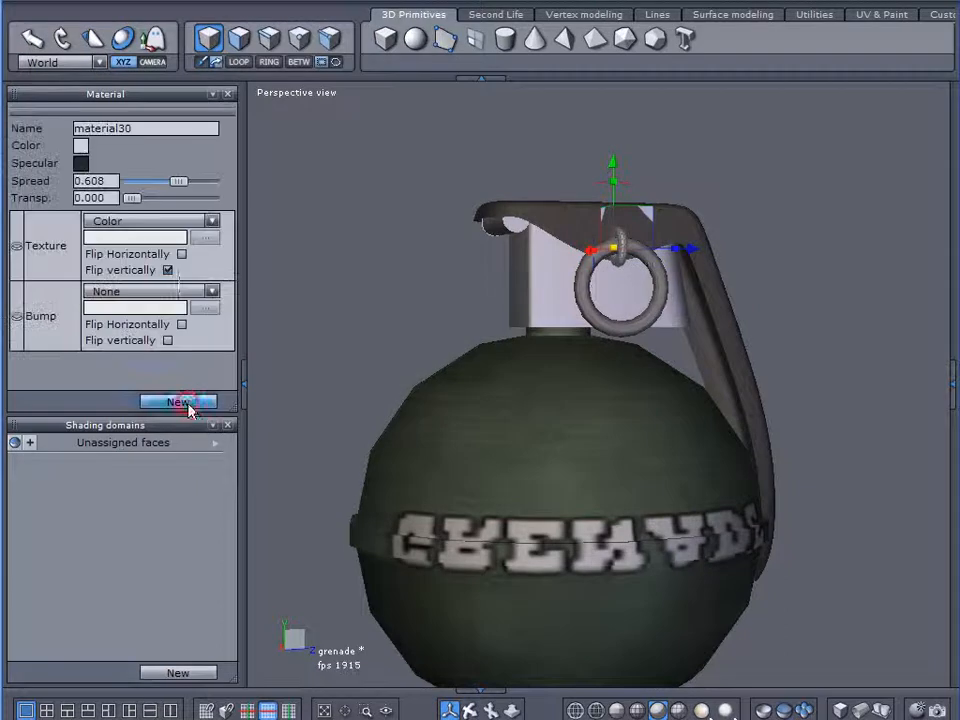
{"action": "left_click", "coordinate": [146, 222]}
{"action": "left_click", "coordinate": [146, 248]}
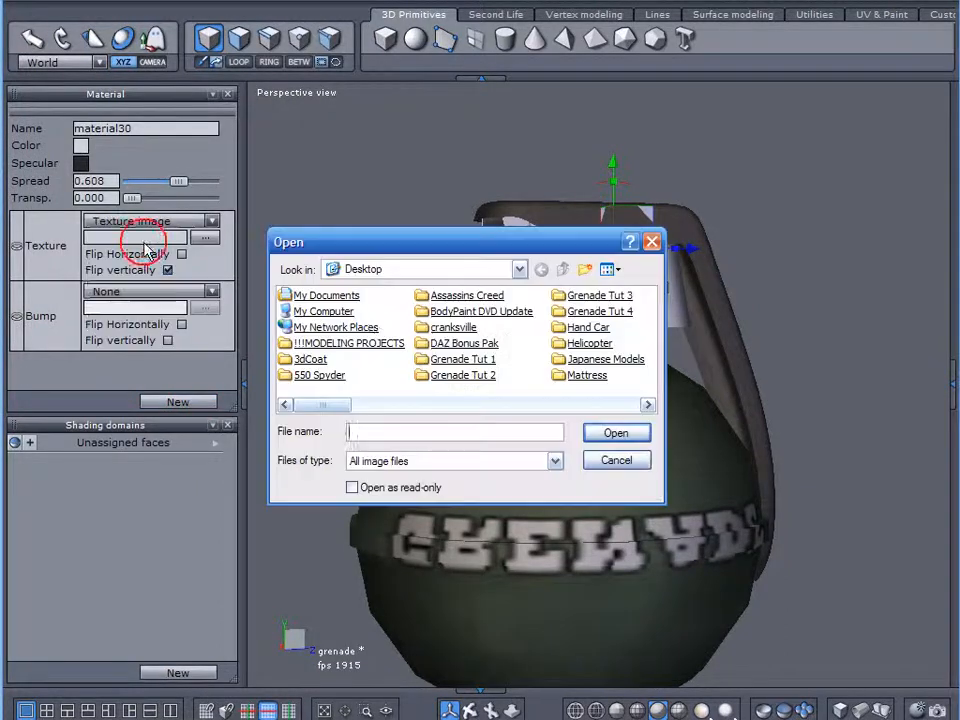
{"action": "left_click", "coordinate": [612, 403]}
{"action": "left_click", "coordinate": [616, 405]}
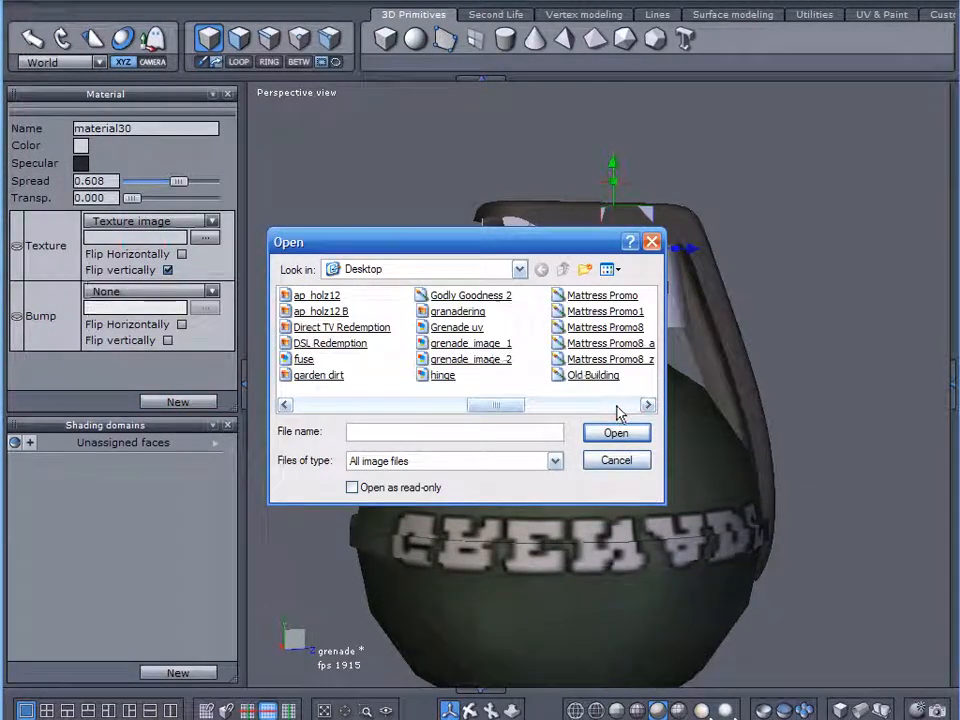
{"action": "left_click", "coordinate": [617, 406]}
{"action": "left_click", "coordinate": [437, 327]}
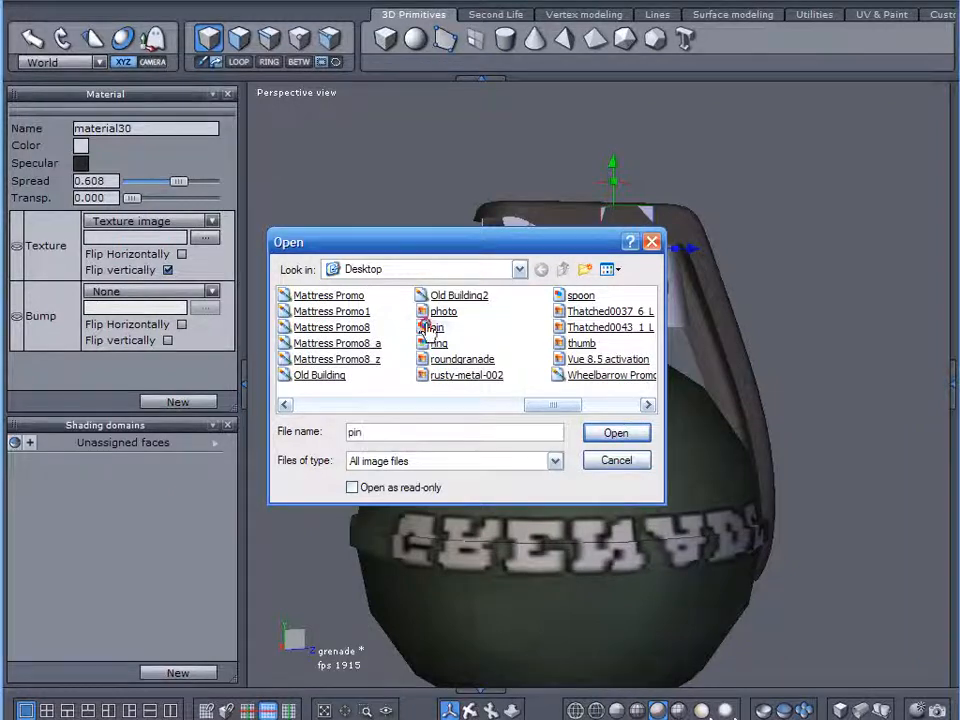
{"action": "key", "text": "Return"}
Step: Examine the textures on the pin and pull ring up close and from the side, then check the whole grenade
{"action": "scroll", "coordinate": [636, 289], "scroll_direction": "up", "scroll_amount": 3}
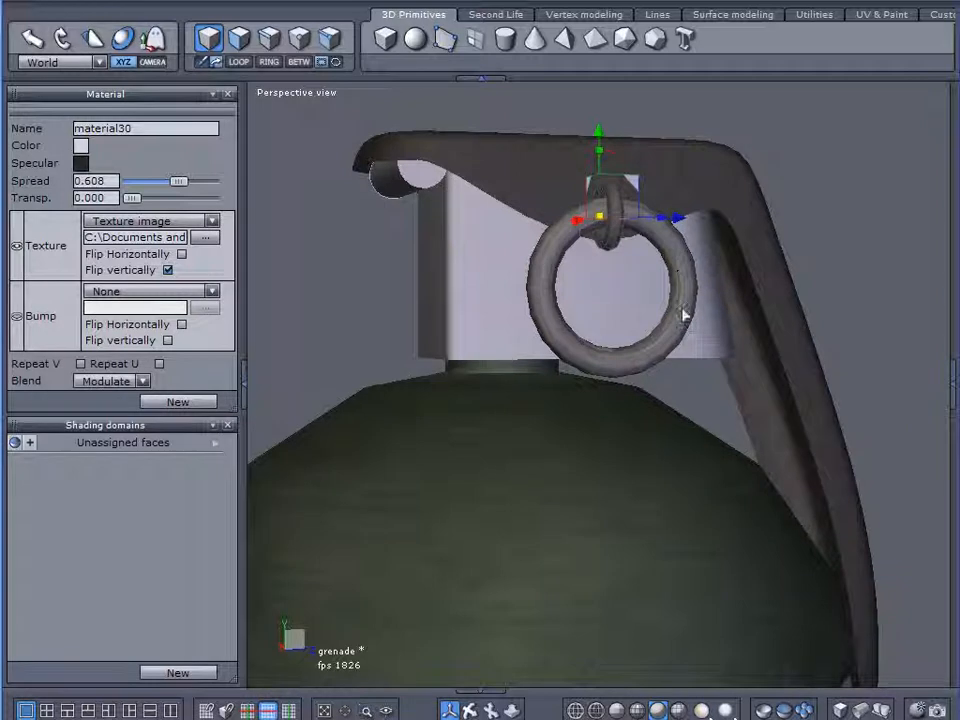
{"action": "middle_click_drag", "start_coordinate": [523, 232], "coordinate": [812, 261]}
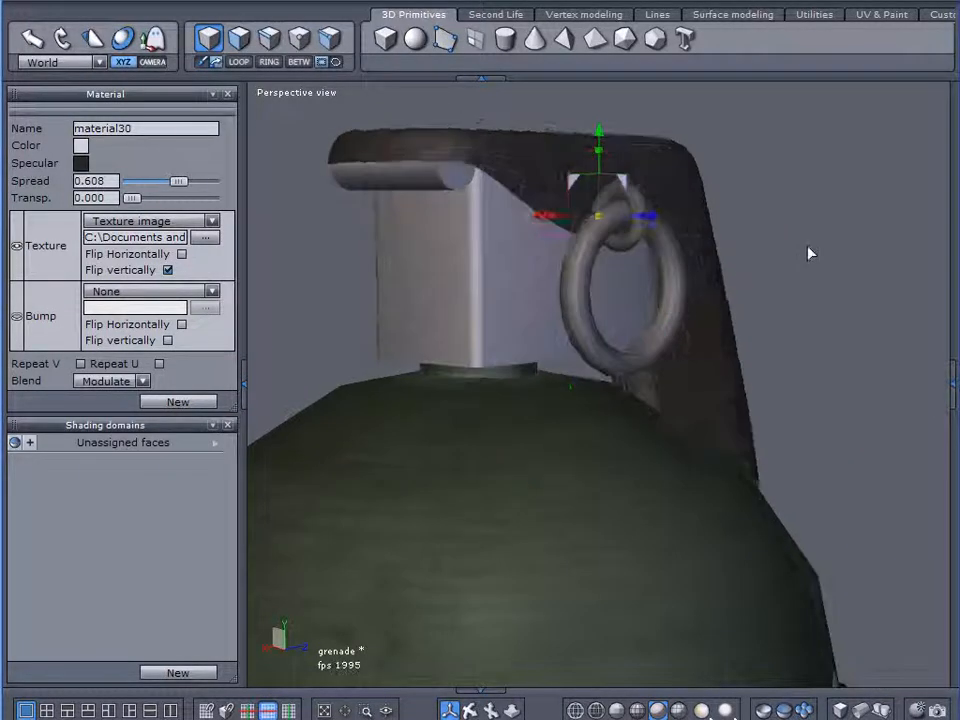
{"action": "left_click", "coordinate": [808, 255]}
{"action": "scroll", "coordinate": [724, 189], "scroll_direction": "up", "scroll_amount": 5}
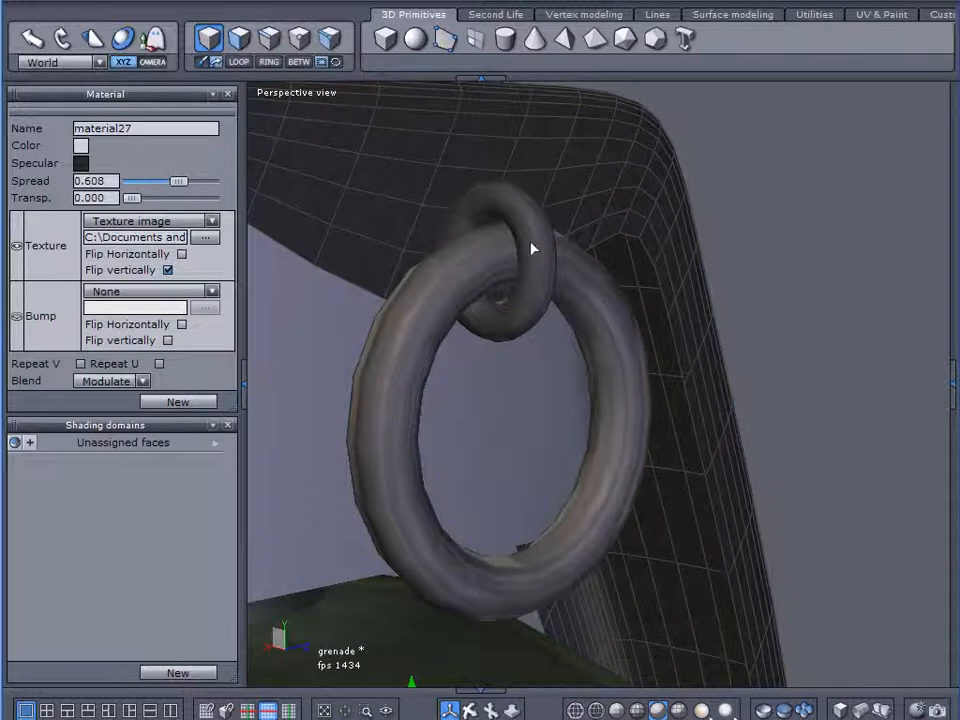
{"action": "scroll", "coordinate": [542, 249], "scroll_direction": "down", "scroll_amount": 8}
{"action": "scroll", "coordinate": [621, 305], "scroll_direction": "down", "scroll_amount": 3}
{"action": "middle_click_drag", "start_coordinate": [668, 320], "coordinate": [703, 287]}
{"action": "left_click_drag", "start_coordinate": [600, 349], "coordinate": [574, 351], "text": "alt"}
{"action": "left_click", "coordinate": [496, 366]}
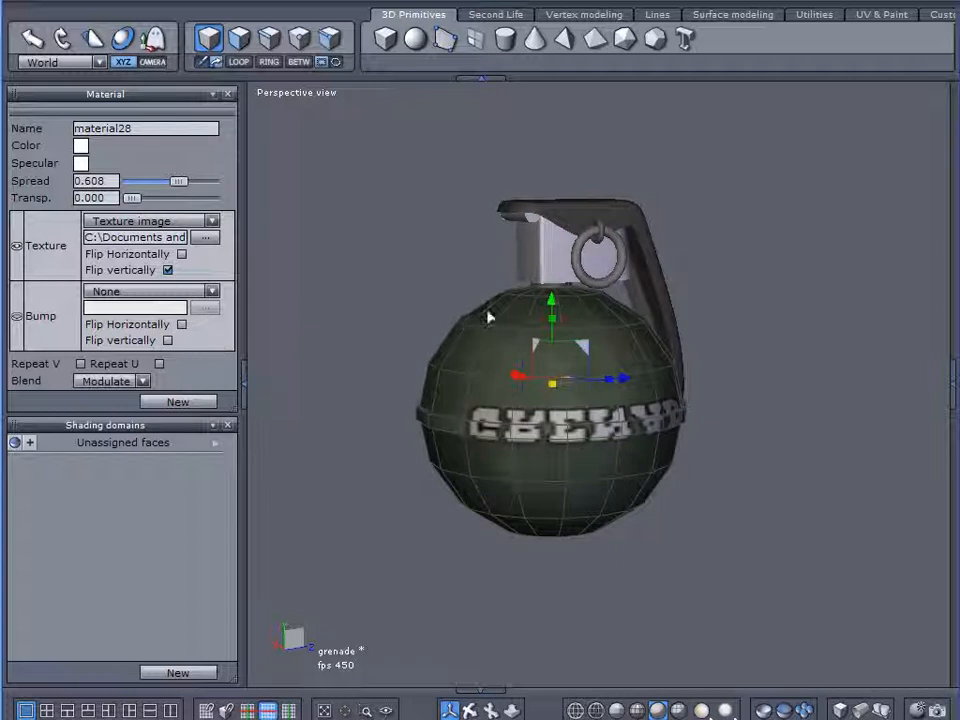
Step: Give the hinge cylinder under the safety lever's front end a new material that uses the hinge image as its texture
{"action": "left_click", "coordinate": [518, 212]}
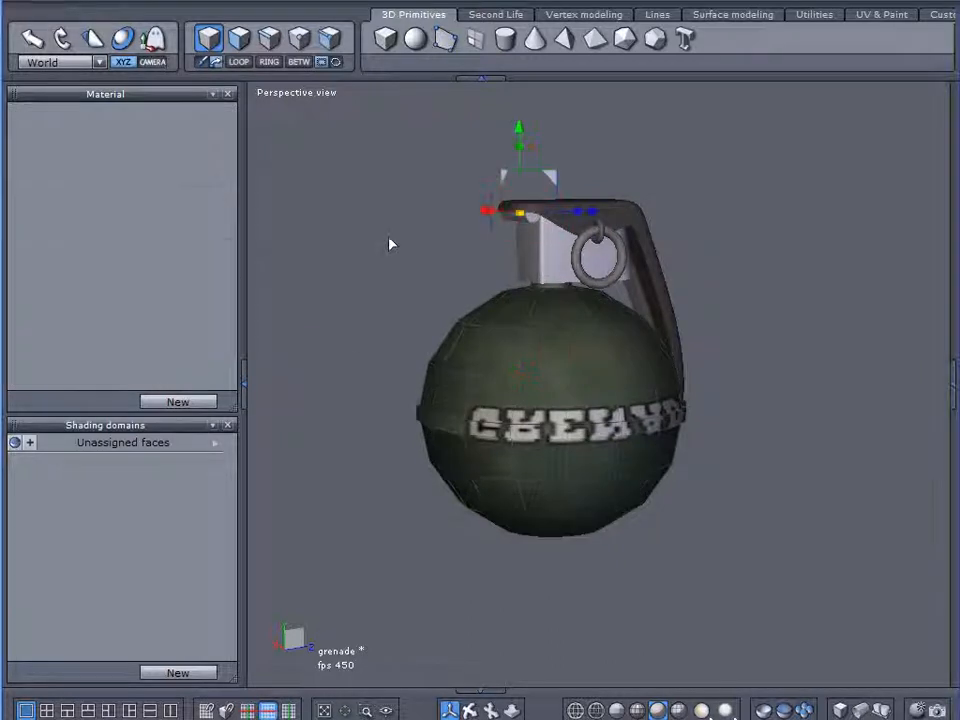
{"action": "scroll", "coordinate": [516, 232], "scroll_direction": "up", "scroll_amount": 3}
{"action": "scroll", "coordinate": [516, 232], "scroll_direction": "down", "scroll_amount": 2}
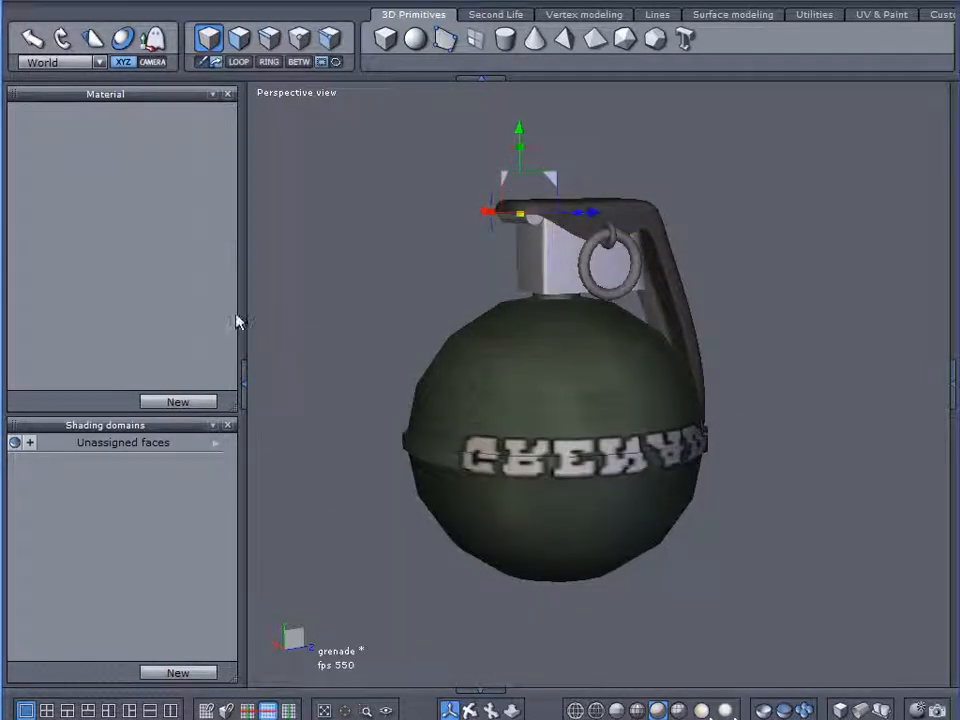
{"action": "left_click", "coordinate": [158, 401]}
{"action": "left_click", "coordinate": [125, 222]}
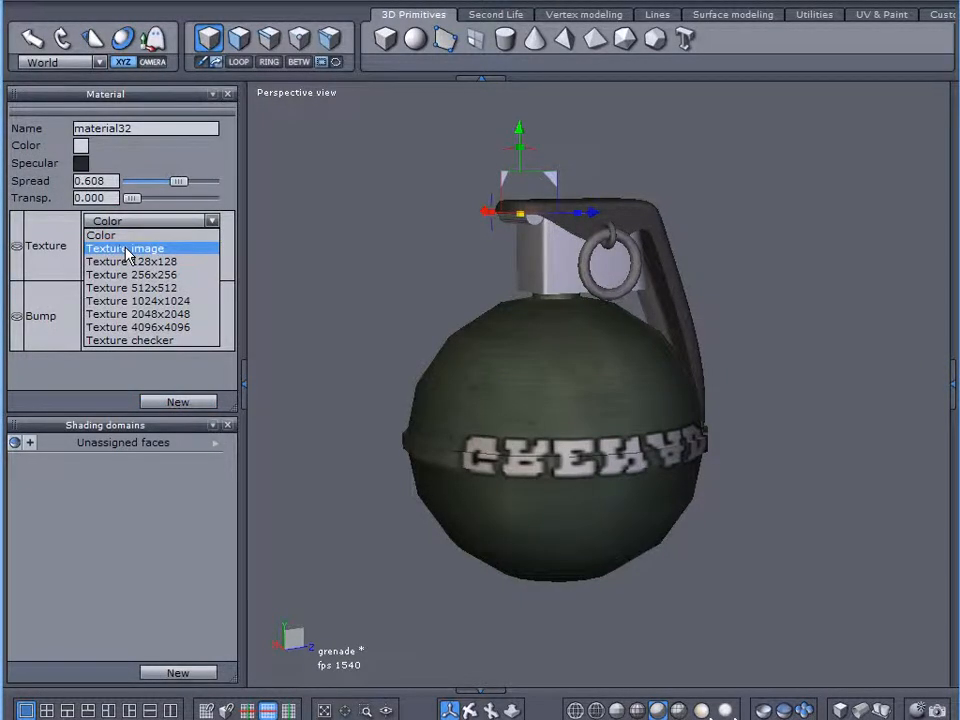
{"action": "left_click", "coordinate": [125, 248]}
{"action": "left_click", "coordinate": [578, 404]}
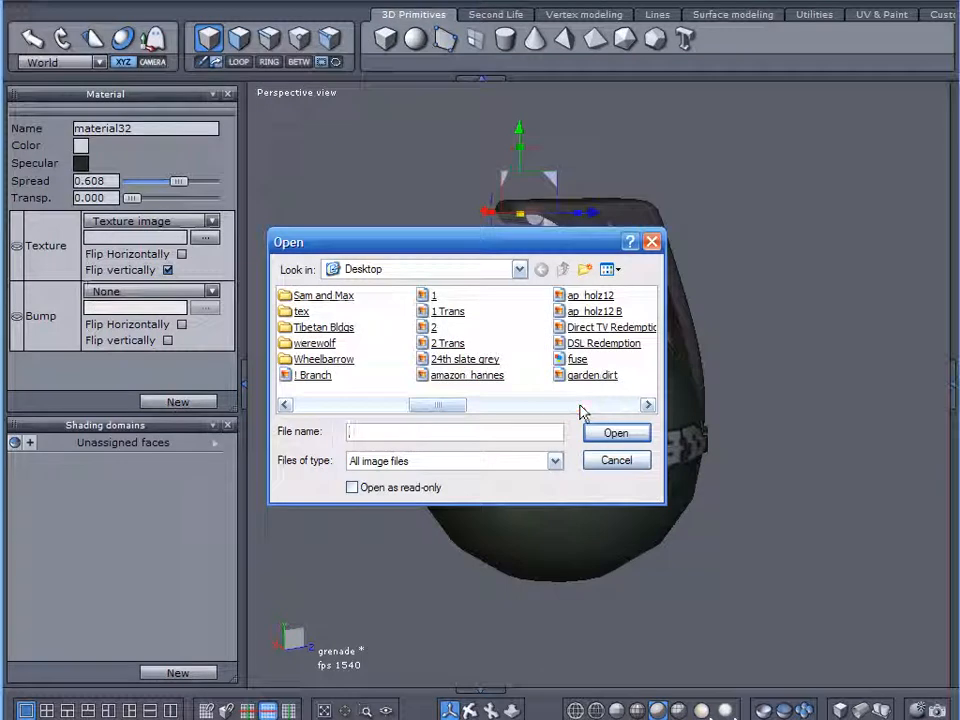
{"action": "left_click", "coordinate": [617, 406]}
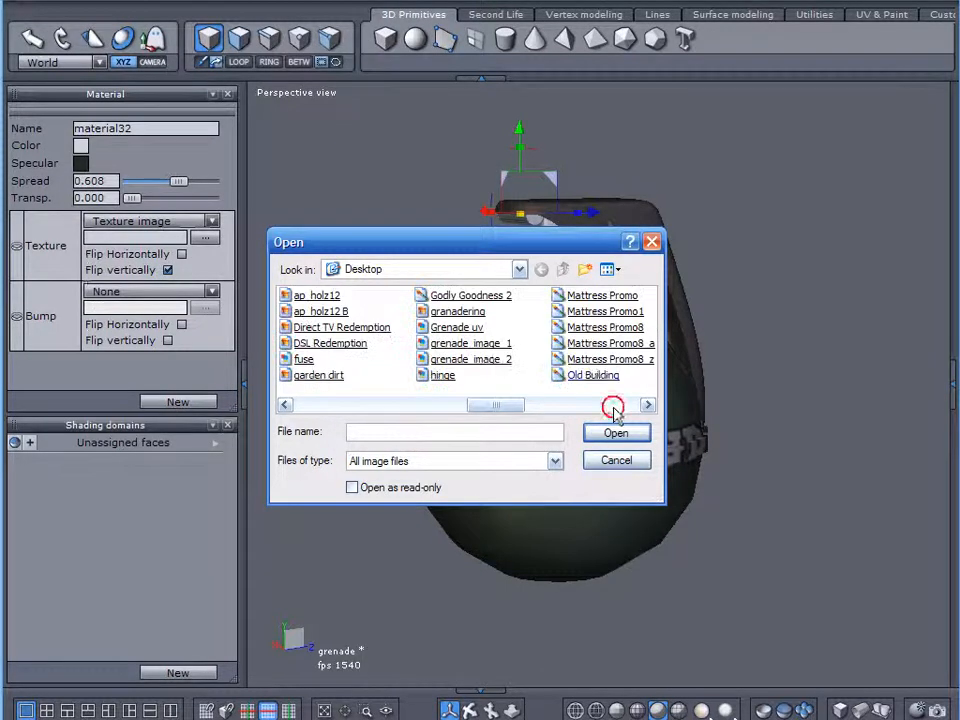
{"action": "left_click", "coordinate": [443, 377]}
{"action": "double_click", "coordinate": [443, 377]}
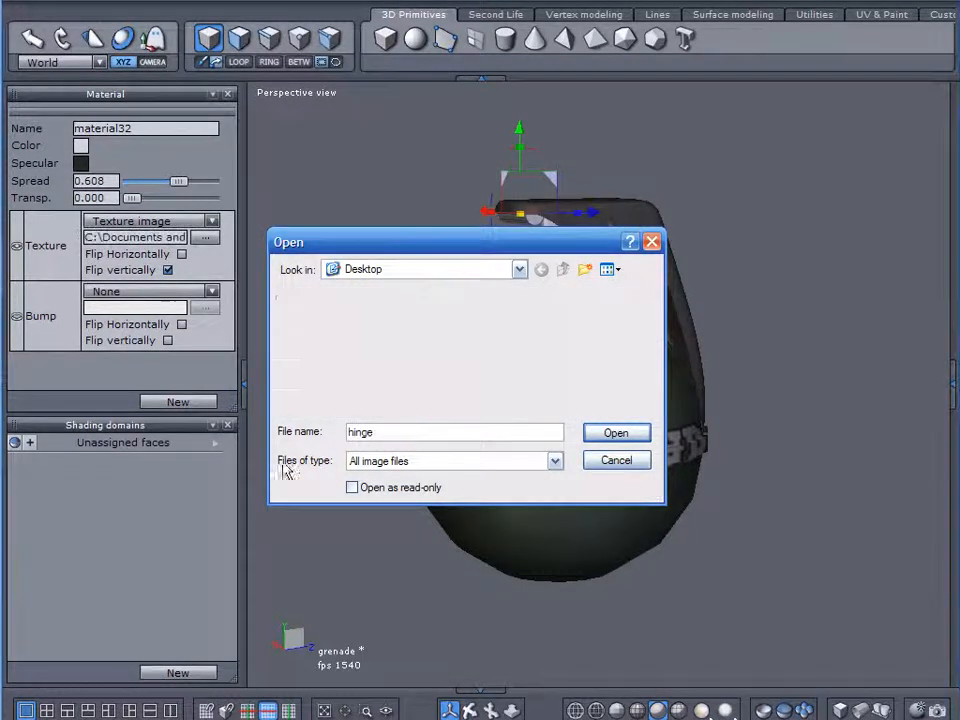
Step: Hide the Spoon object in the scene and select the hinge beneath it
{"action": "scroll", "coordinate": [585, 205], "scroll_direction": "up", "scroll_amount": 5}
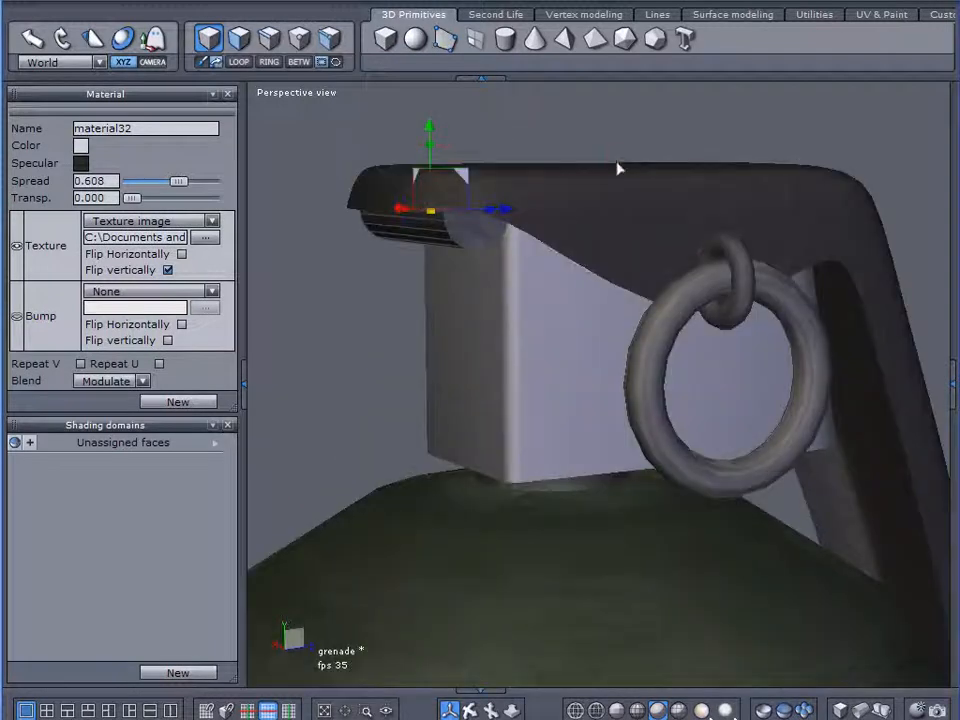
{"action": "left_click", "coordinate": [618, 173]}
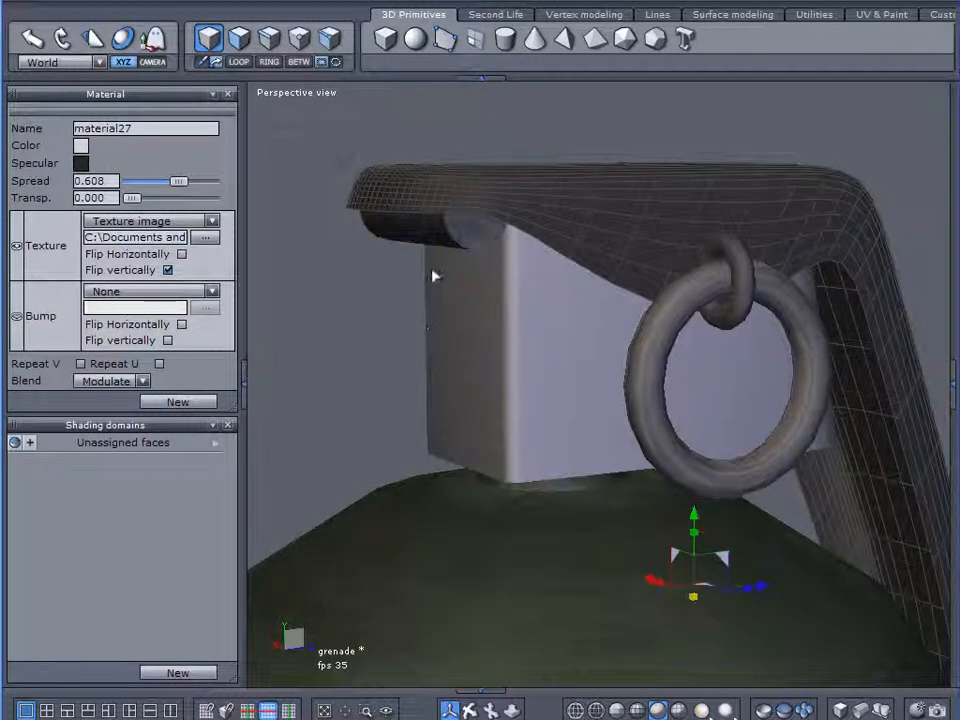
{"action": "left_click", "coordinate": [952, 392]}
{"action": "left_click", "coordinate": [707, 433]}
{"action": "left_click", "coordinate": [349, 214]}
Step: Inspect the hinge's texture from both sides, show the UV view beside the perspective view, and select the end-cap faces to check their UV placement
{"action": "left_click_drag", "start_coordinate": [362, 290], "coordinate": [313, 222], "text": "alt"}
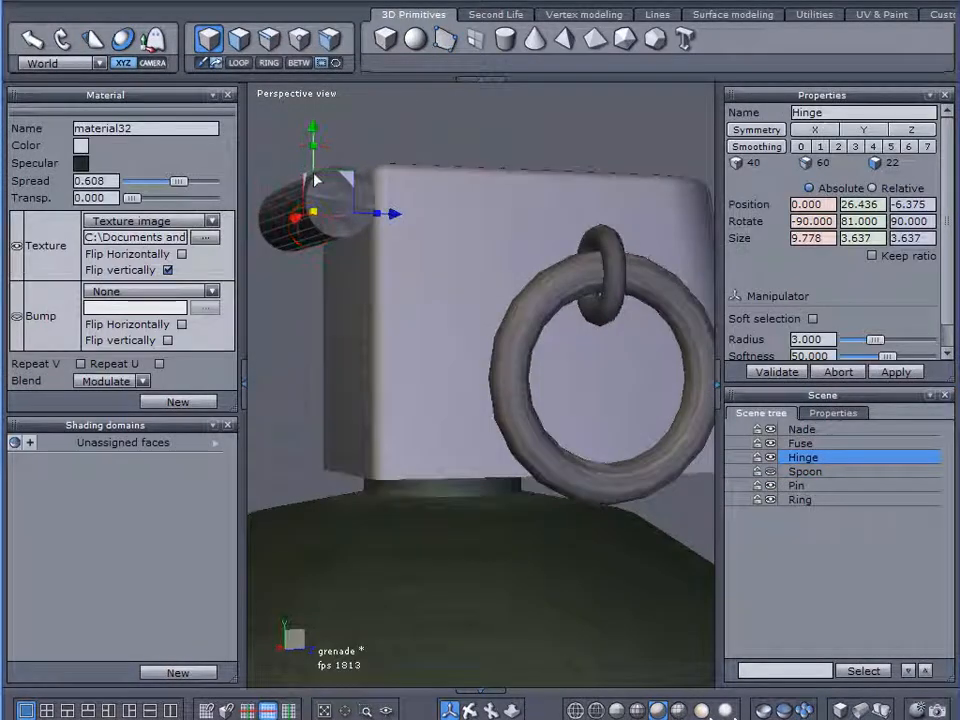
{"action": "scroll", "coordinate": [318, 179], "scroll_direction": "up", "scroll_amount": 4}
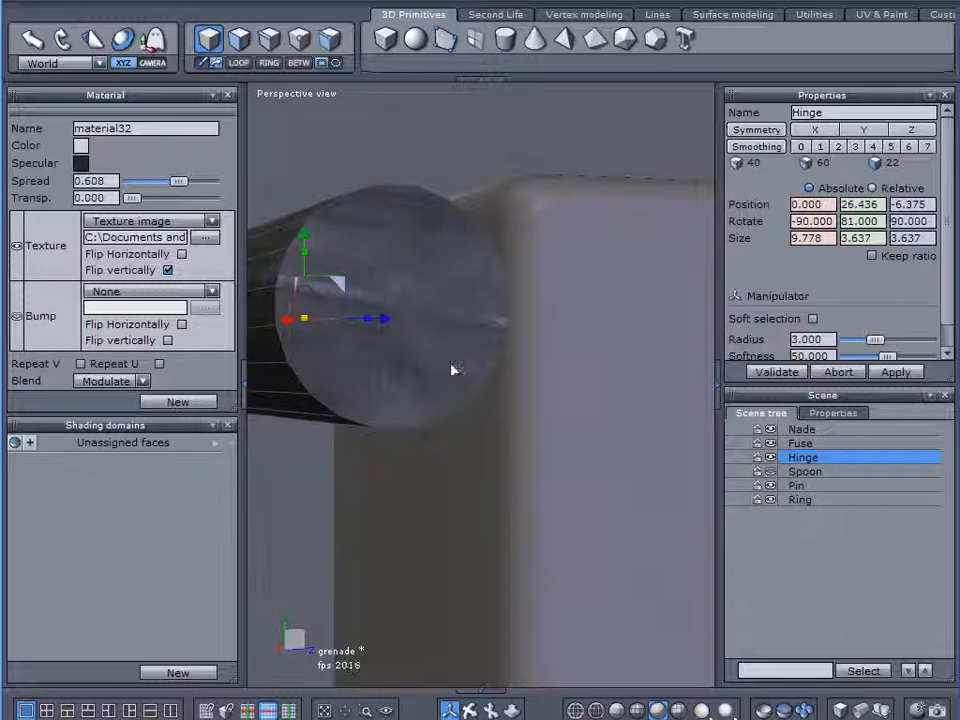
{"action": "scroll", "coordinate": [411, 289], "scroll_direction": "down", "scroll_amount": 4}
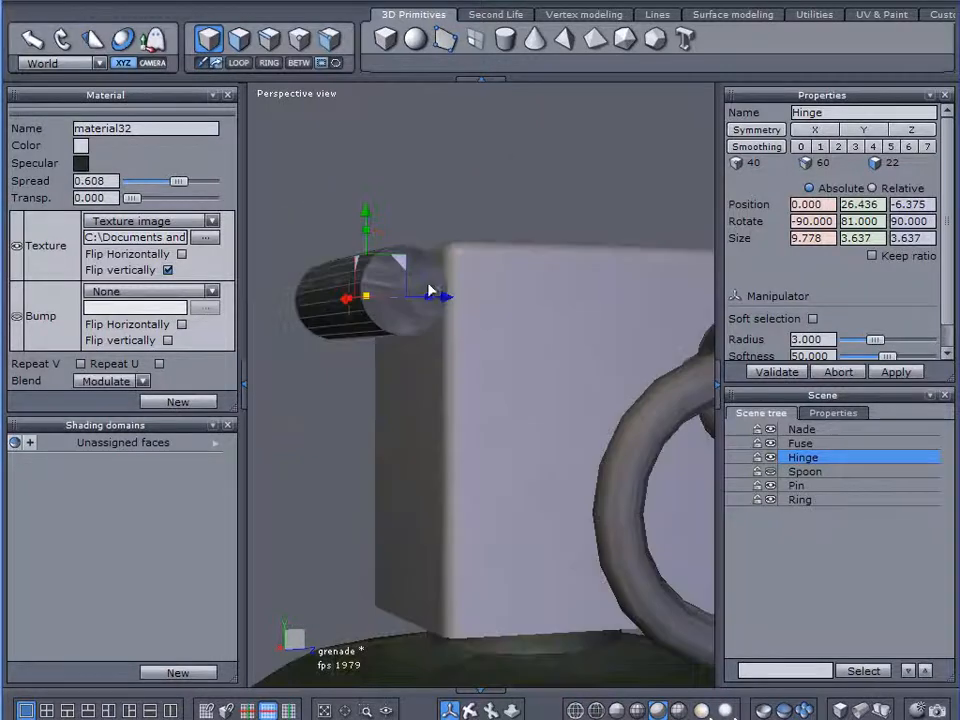
{"action": "left_click_drag", "start_coordinate": [297, 433], "coordinate": [782, 437], "text": "alt"}
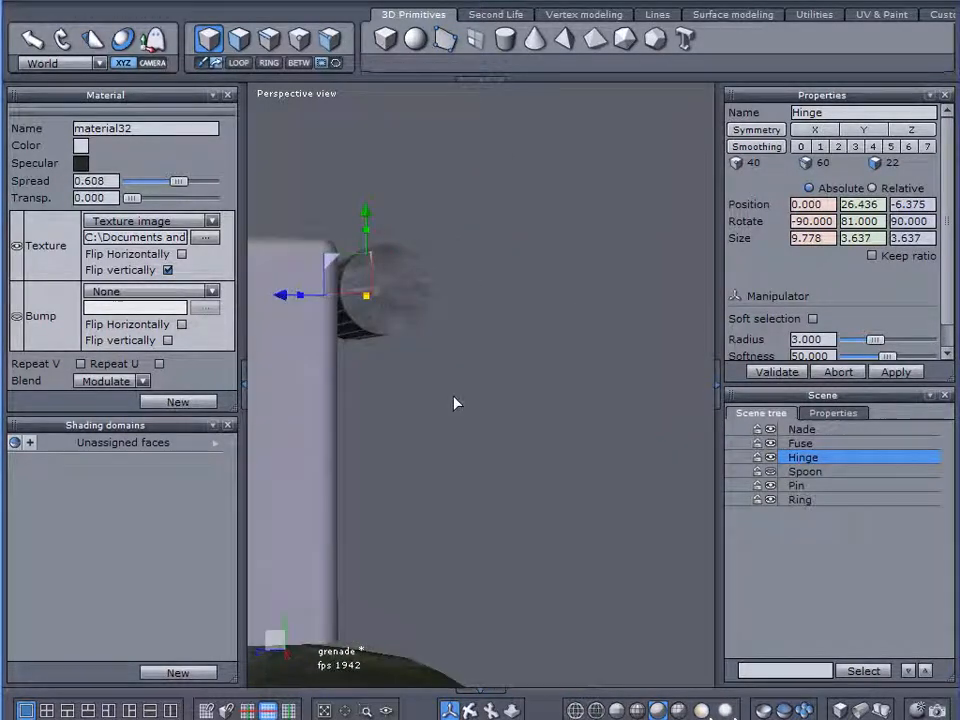
{"action": "left_click", "coordinate": [171, 710]}
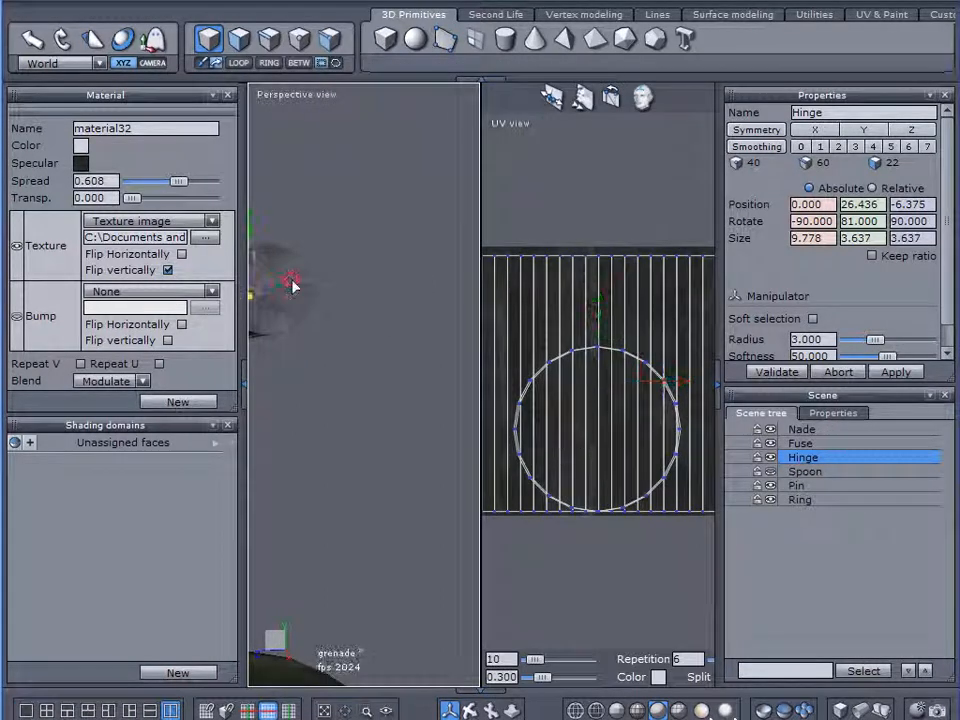
{"action": "left_click", "coordinate": [238, 39]}
{"action": "left_click", "coordinate": [274, 300]}
{"action": "middle_click_drag", "start_coordinate": [272, 300], "coordinate": [358, 345]}
{"action": "left_click", "coordinate": [355, 339], "text": "shift"}
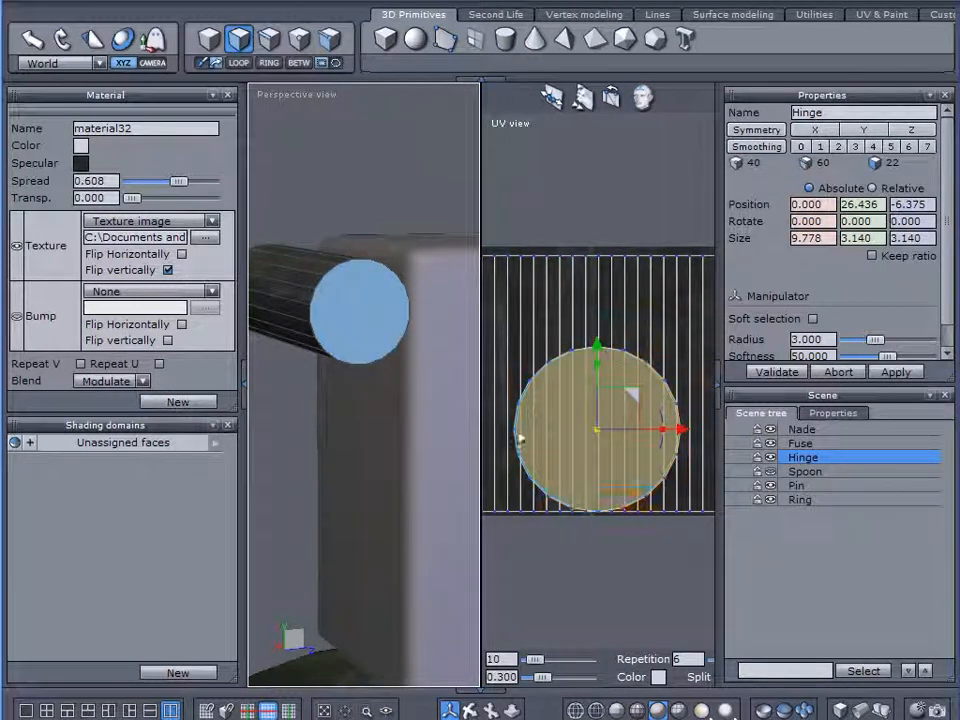
Step: Clear the face selection, check the hinge's other end, and make the Spoon visible again
{"action": "left_click", "coordinate": [784, 549]}
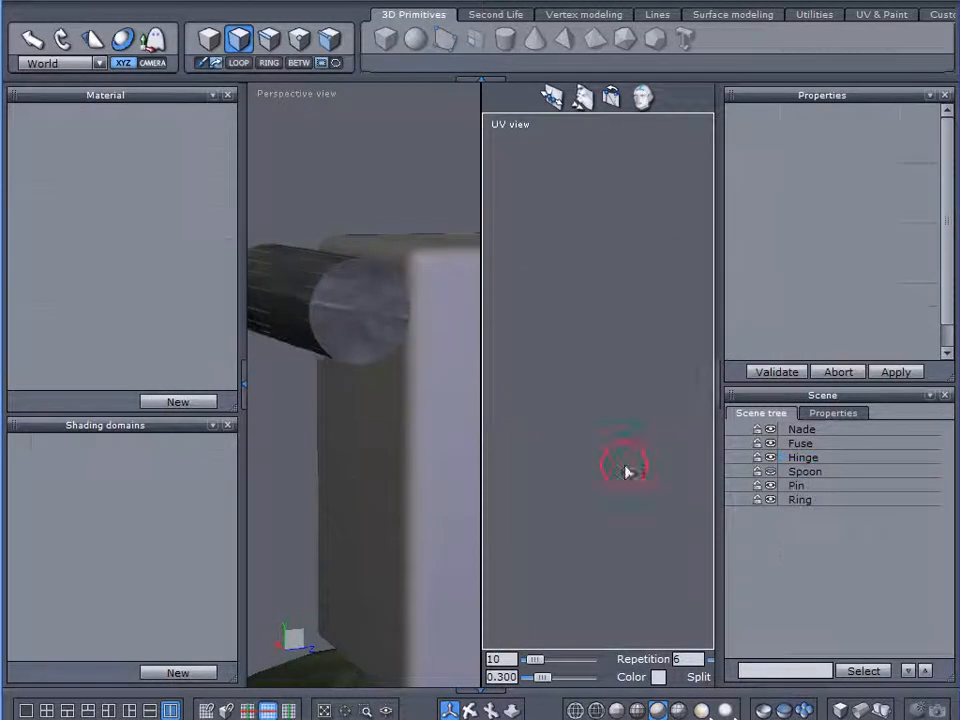
{"action": "right_click_drag", "start_coordinate": [403, 456], "coordinate": [546, 450]}
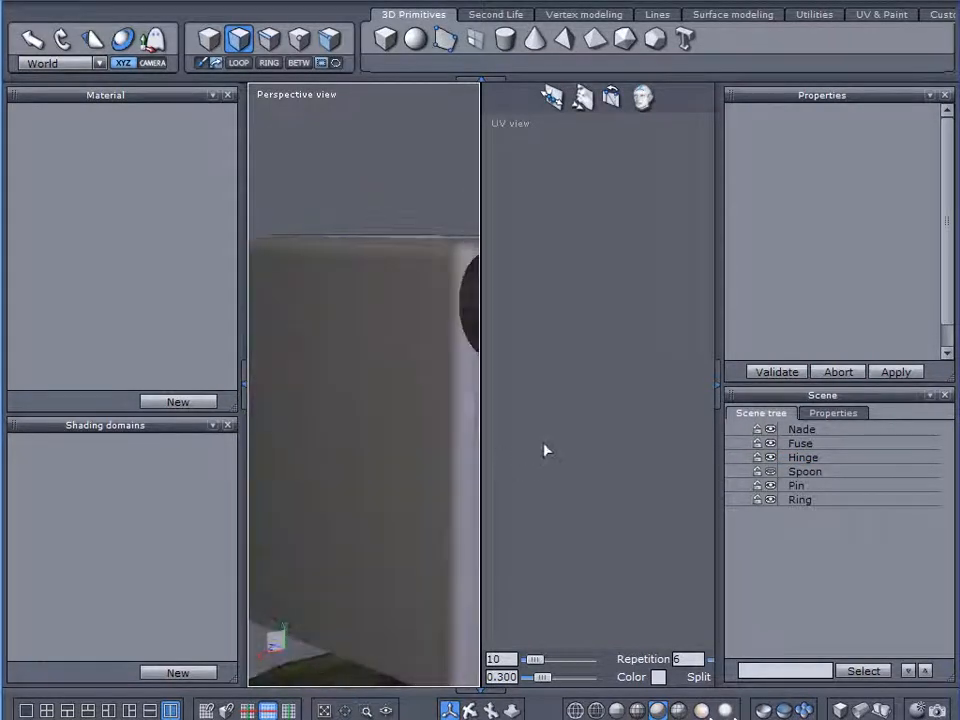
{"action": "right_click_drag", "start_coordinate": [364, 367], "coordinate": [394, 399]}
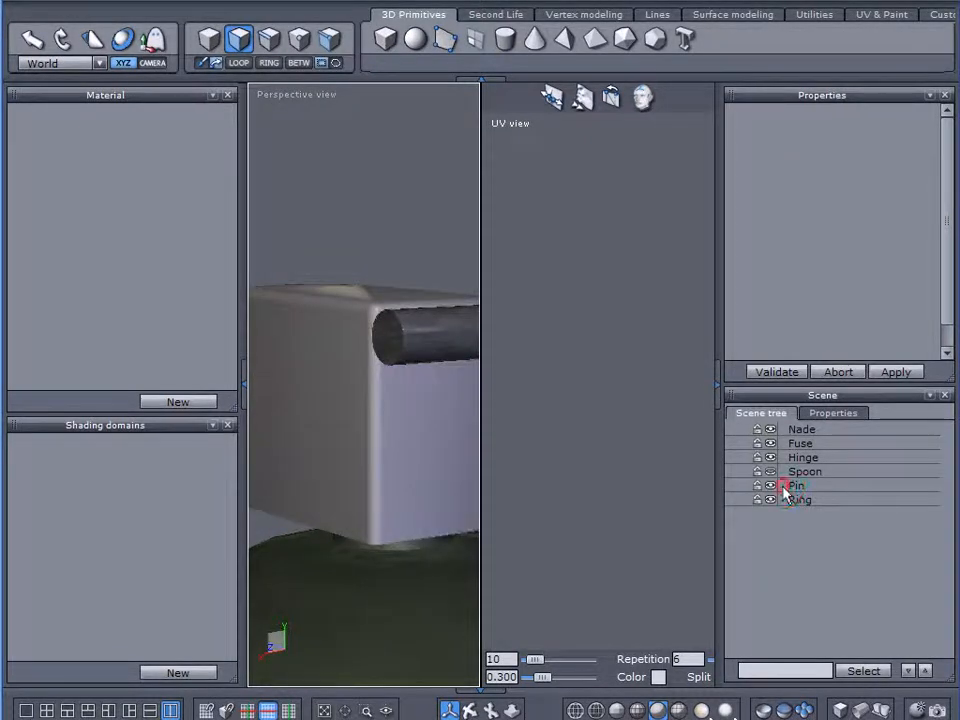
{"action": "left_click", "coordinate": [795, 486]}
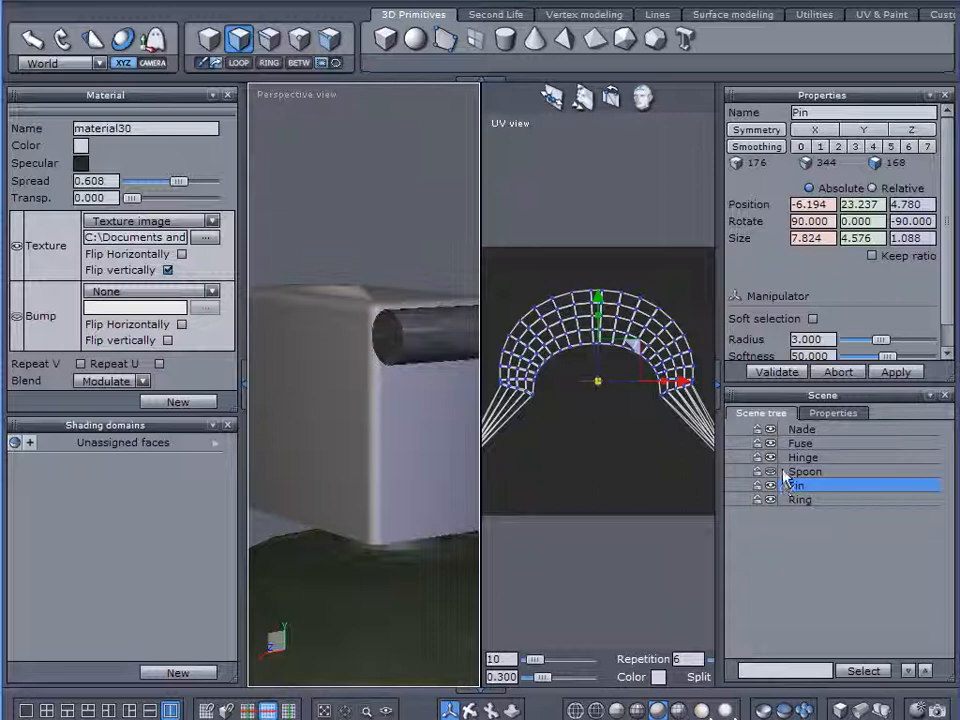
{"action": "right_click_drag", "start_coordinate": [439, 446], "coordinate": [282, 440]}
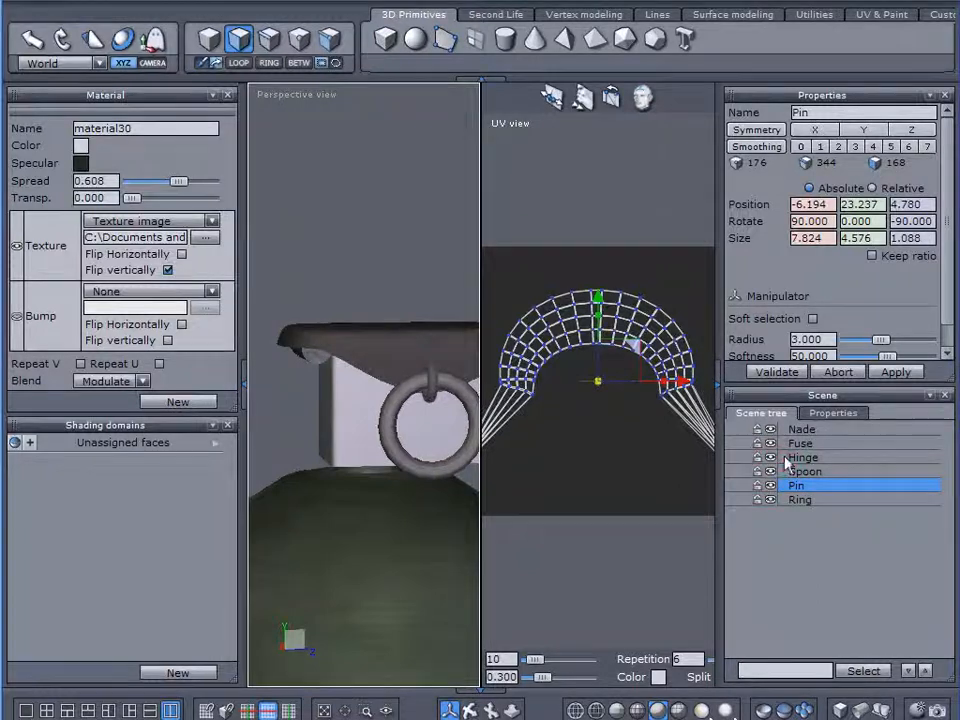
Step: Give the Fuse object a new material that uses the fuse image as its texture
{"action": "left_click", "coordinate": [787, 459]}
{"action": "left_click", "coordinate": [798, 443]}
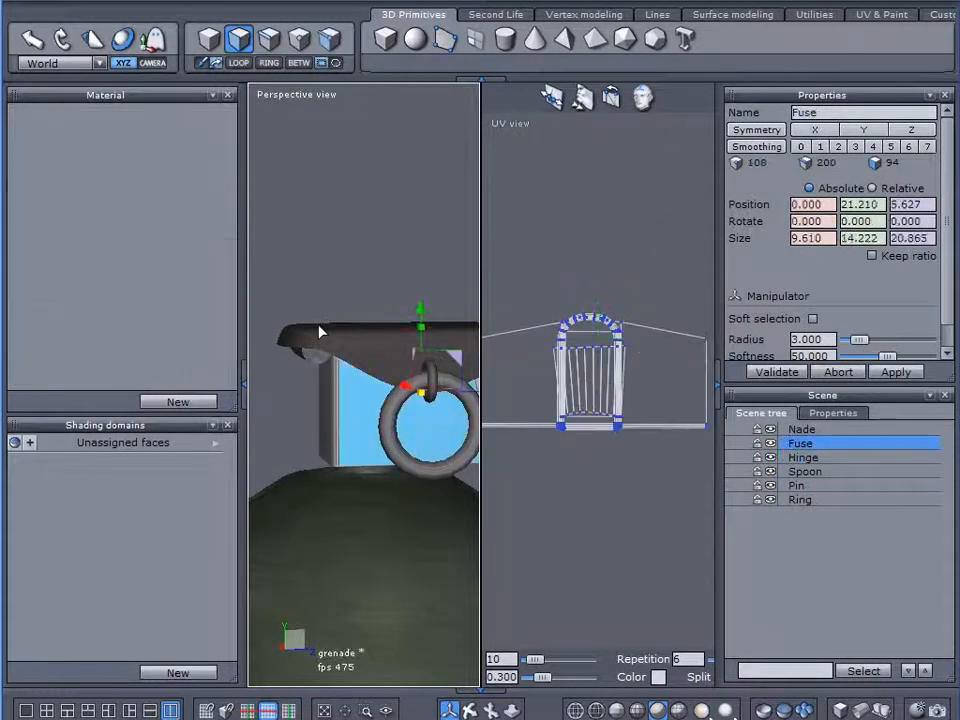
{"action": "left_click", "coordinate": [186, 402]}
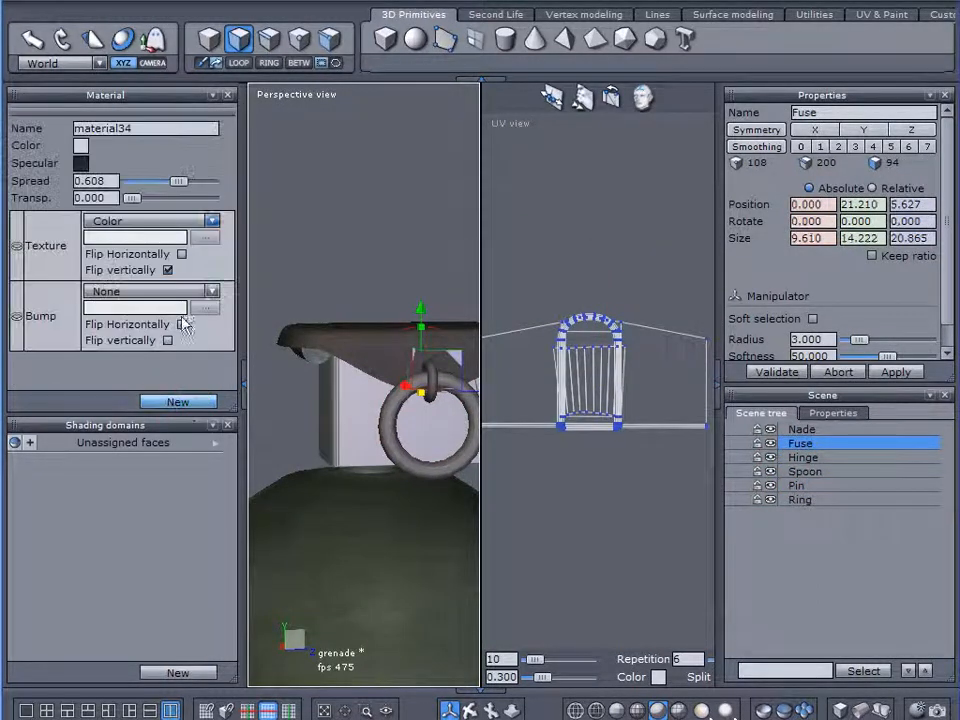
{"action": "left_click", "coordinate": [158, 224]}
{"action": "left_click", "coordinate": [118, 249]}
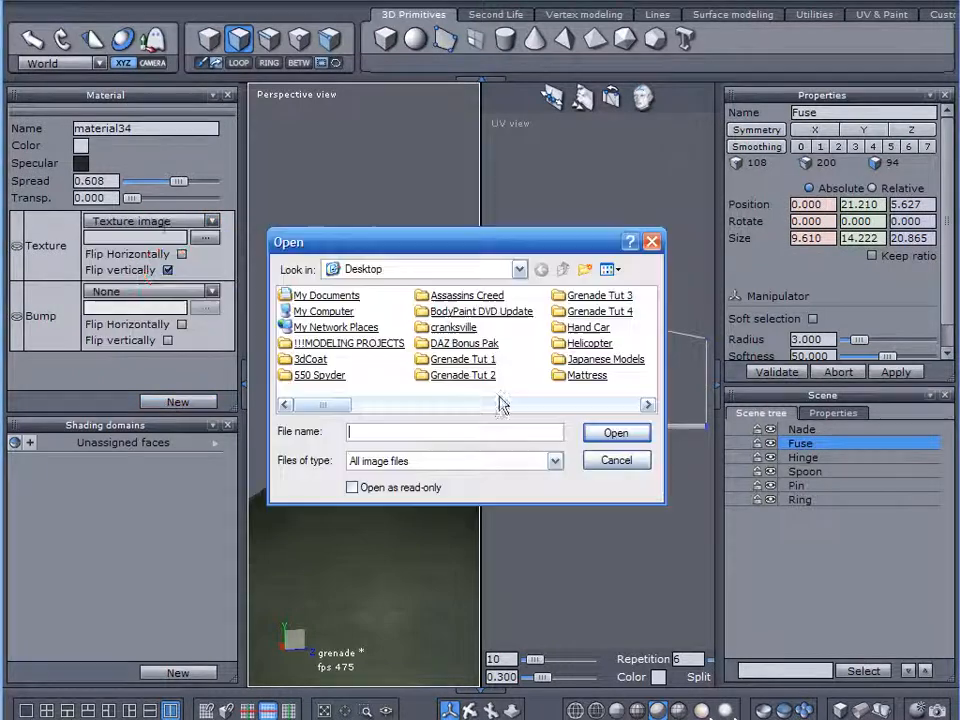
{"action": "left_click", "coordinate": [621, 404]}
{"action": "left_click", "coordinate": [577, 359]}
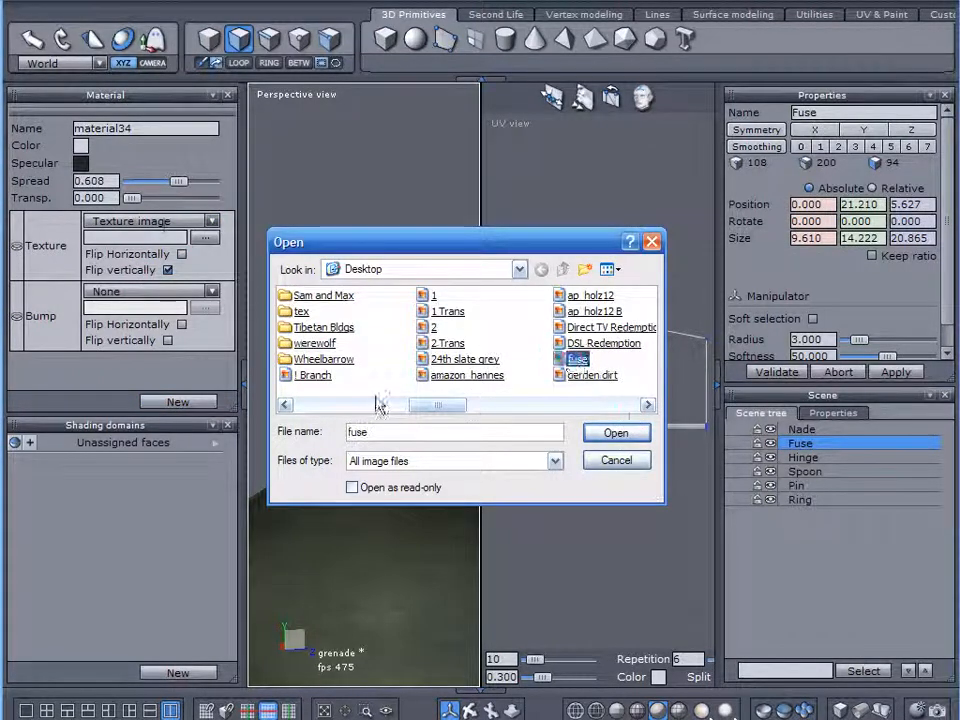
{"action": "key", "text": "Return"}
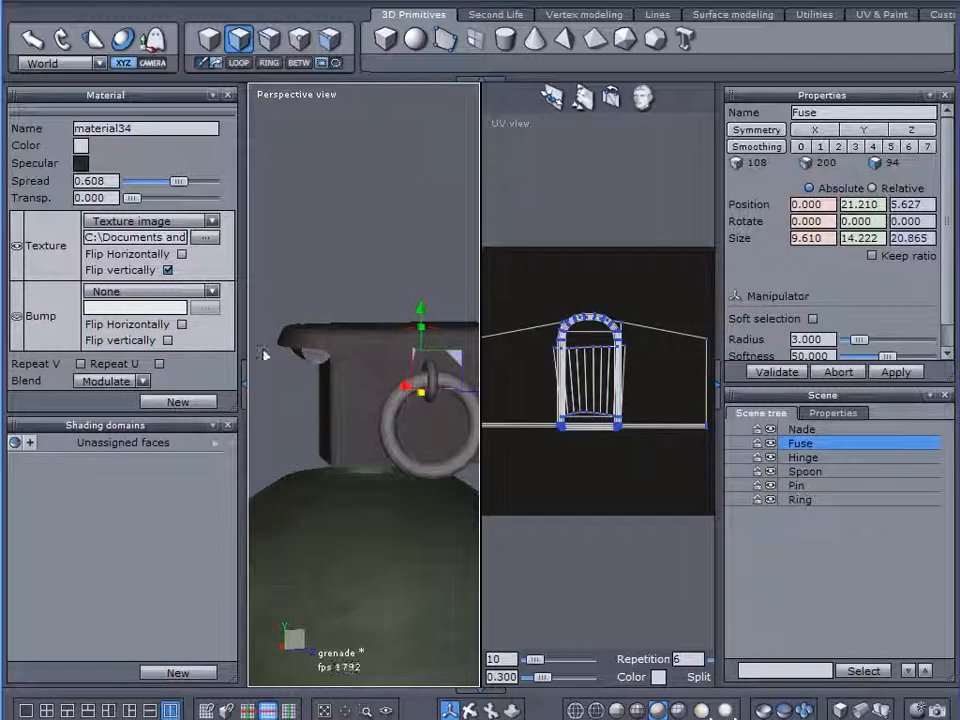
Step: Collapse the material panels and hide every object in the scene except the Fuse
{"action": "left_click", "coordinate": [243, 372]}
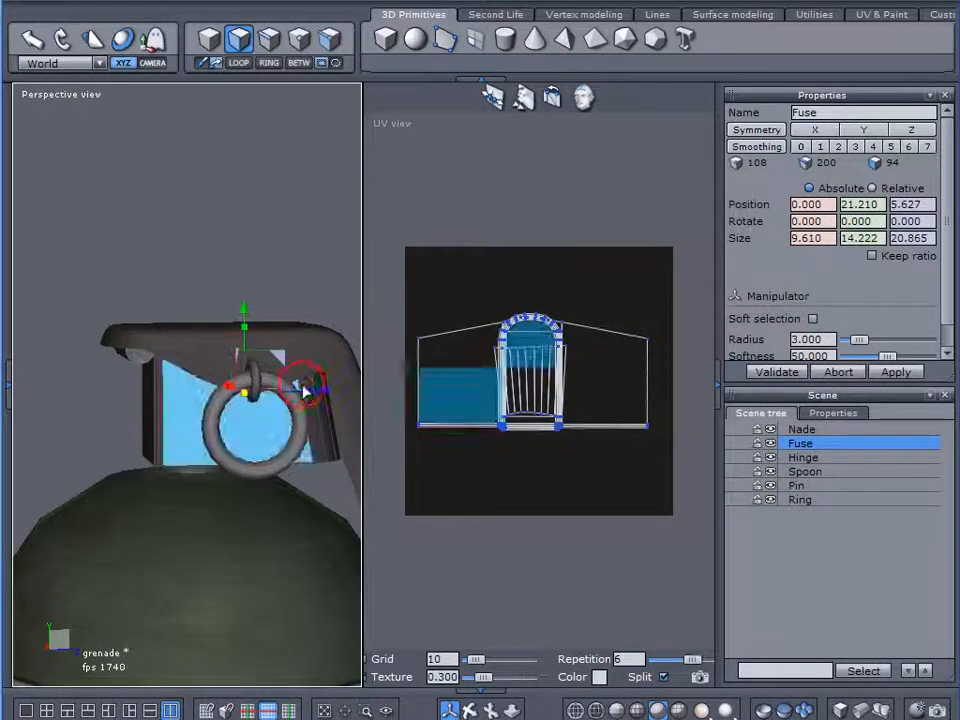
{"action": "left_click", "coordinate": [770, 471]}
{"action": "left_click", "coordinate": [770, 499]}
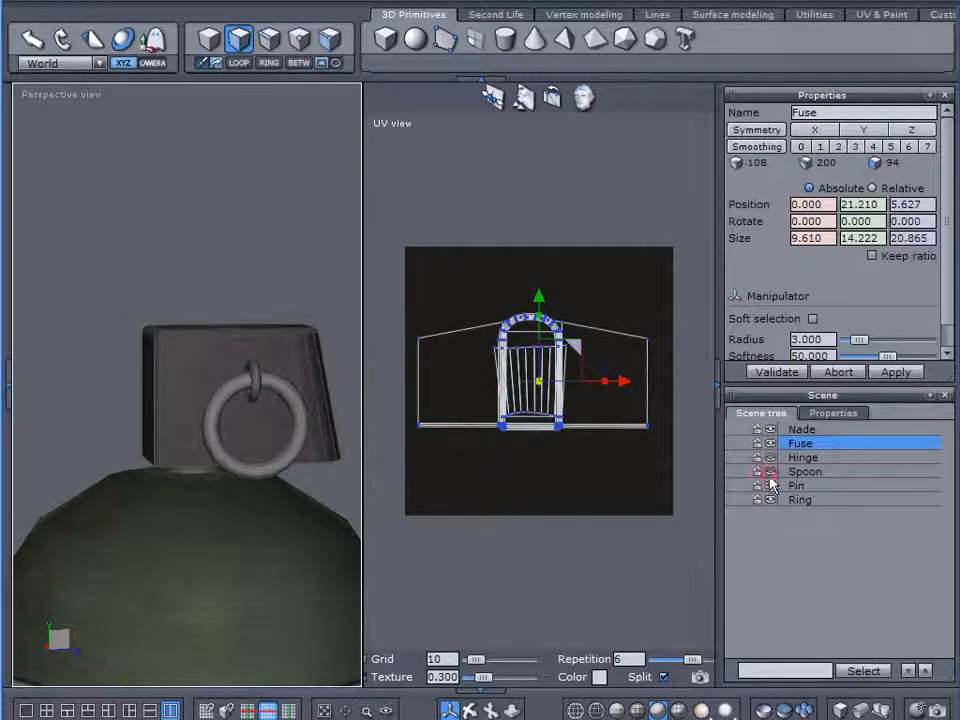
{"action": "left_click", "coordinate": [770, 431]}
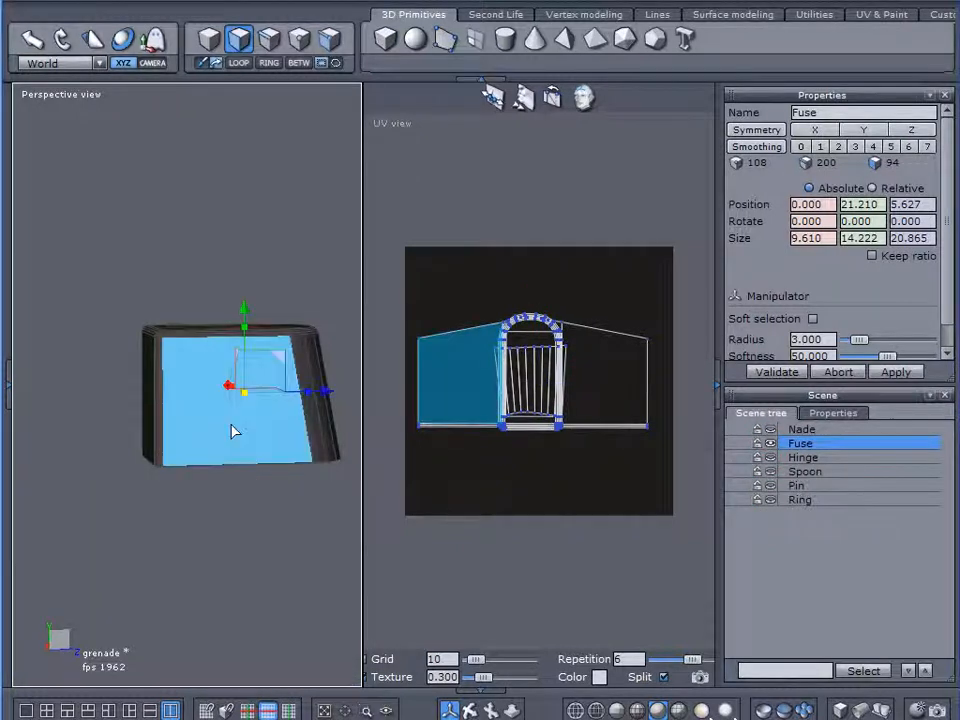
{"action": "scroll", "coordinate": [250, 480], "scroll_direction": "up", "scroll_amount": 3}
{"action": "right_click_drag", "start_coordinate": [256, 567], "coordinate": [308, 552]}
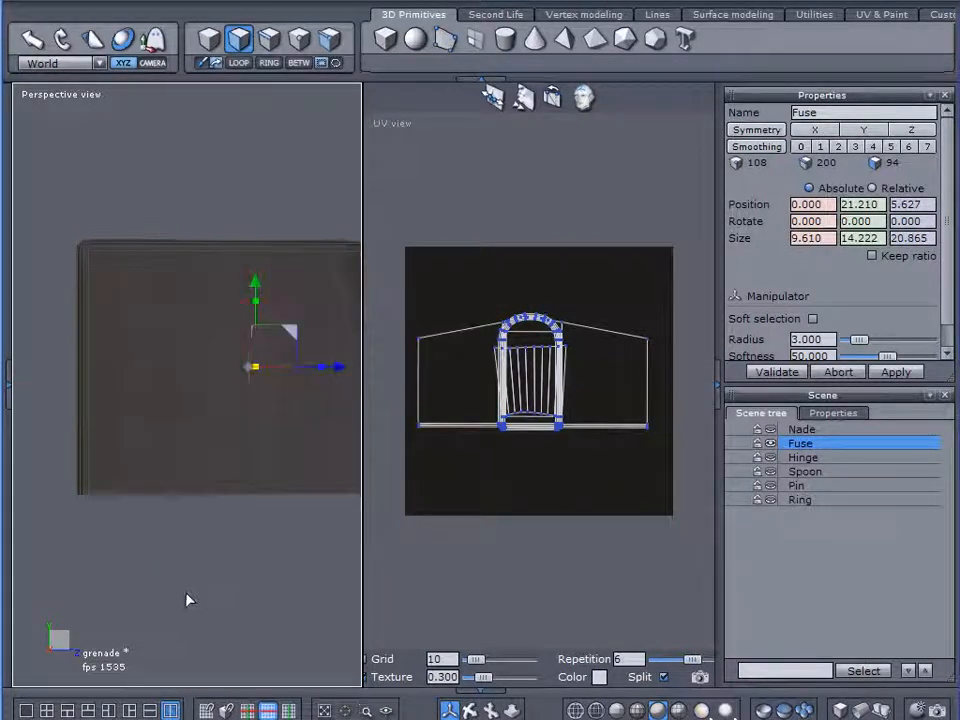
Step: Select the points on one side of the fuse to check their UV placement, and enlarge the UV view by collapsing the scene panels
{"action": "left_click", "coordinate": [291, 46]}
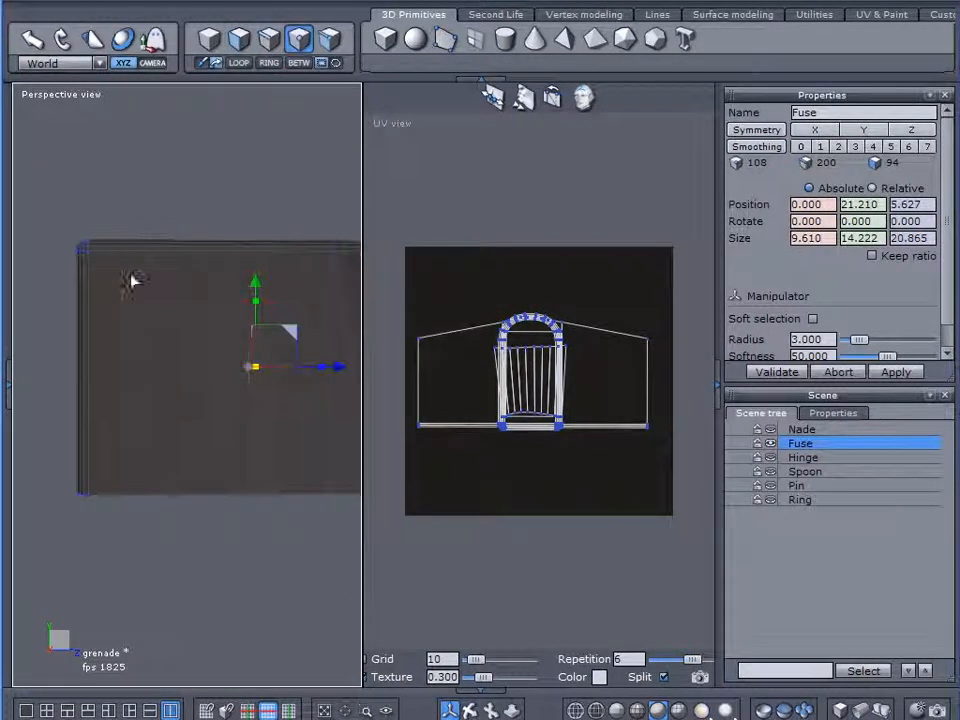
{"action": "left_click_drag", "start_coordinate": [73, 208], "coordinate": [392, 570]}
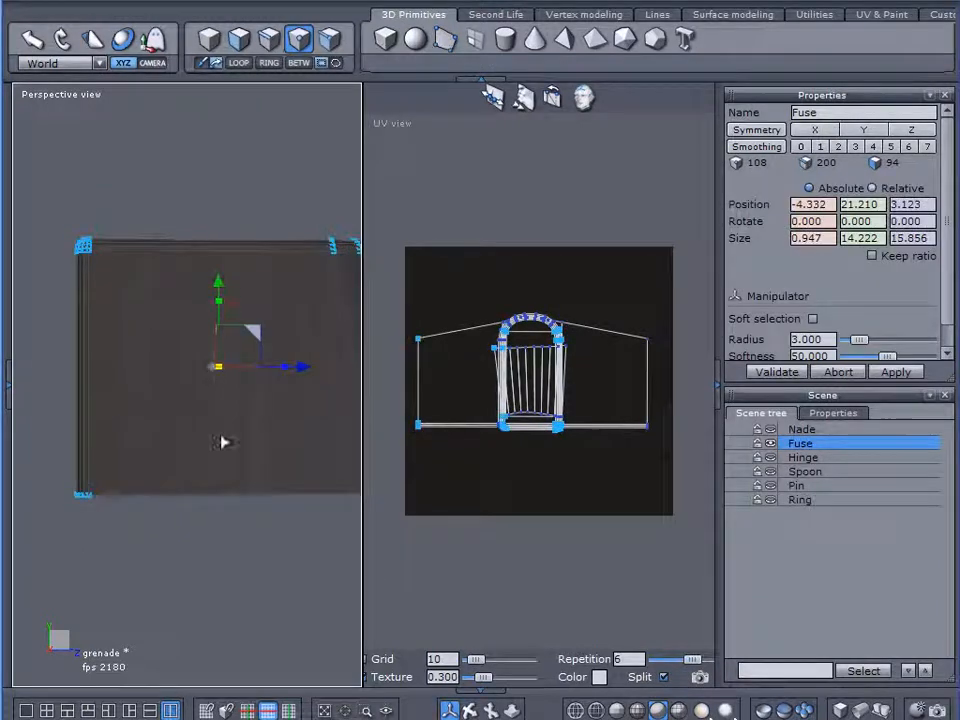
{"action": "middle_click_drag", "start_coordinate": [186, 367], "coordinate": [160, 541]}
{"action": "middle_click_drag", "start_coordinate": [259, 371], "coordinate": [211, 242]}
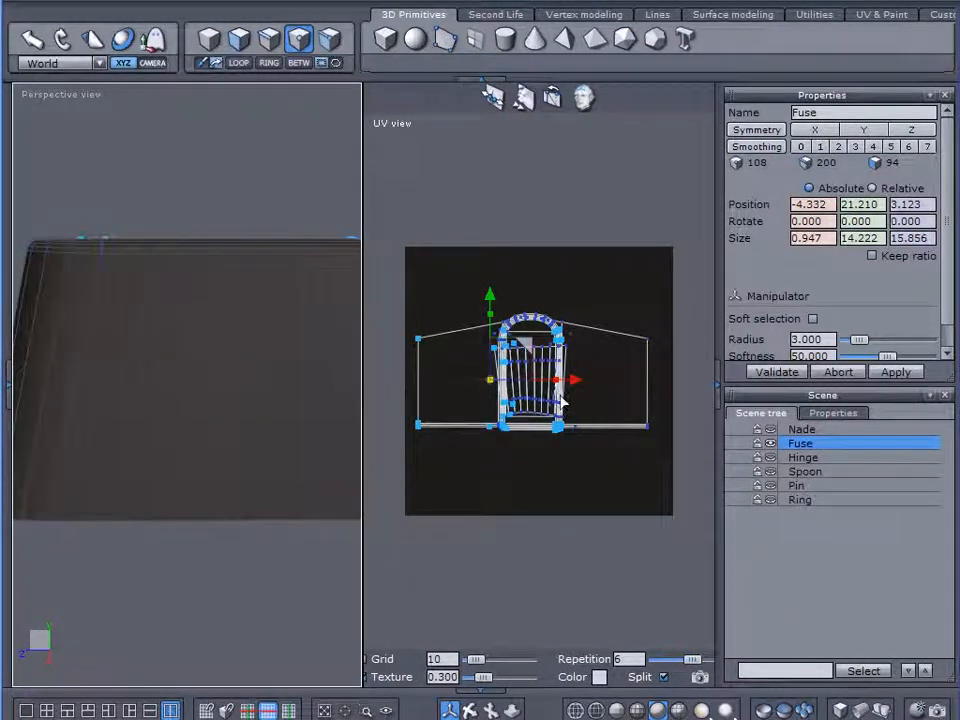
{"action": "scroll", "coordinate": [562, 402], "scroll_direction": "up", "scroll_amount": 2}
{"action": "left_click", "coordinate": [718, 388]}
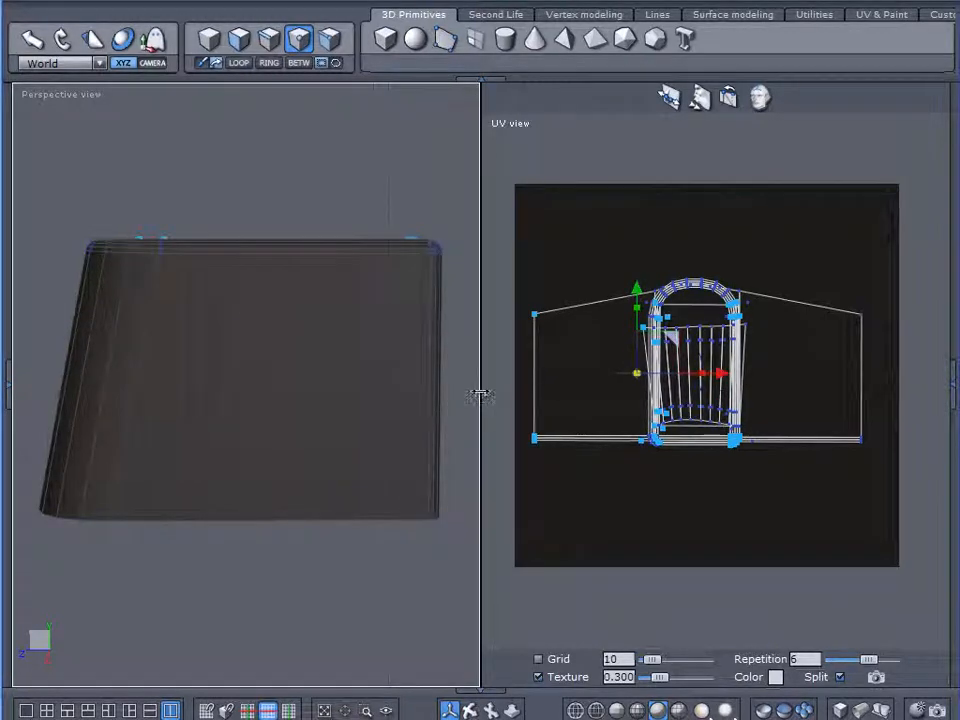
{"action": "mouse_move", "coordinate": [456, 389]}
{"action": "left_mouse_down"}
{"action": "mouse_move", "coordinate": [439, 386]}
{"action": "mouse_move", "coordinate": [440, 394]}
{"action": "left_mouse_up"}
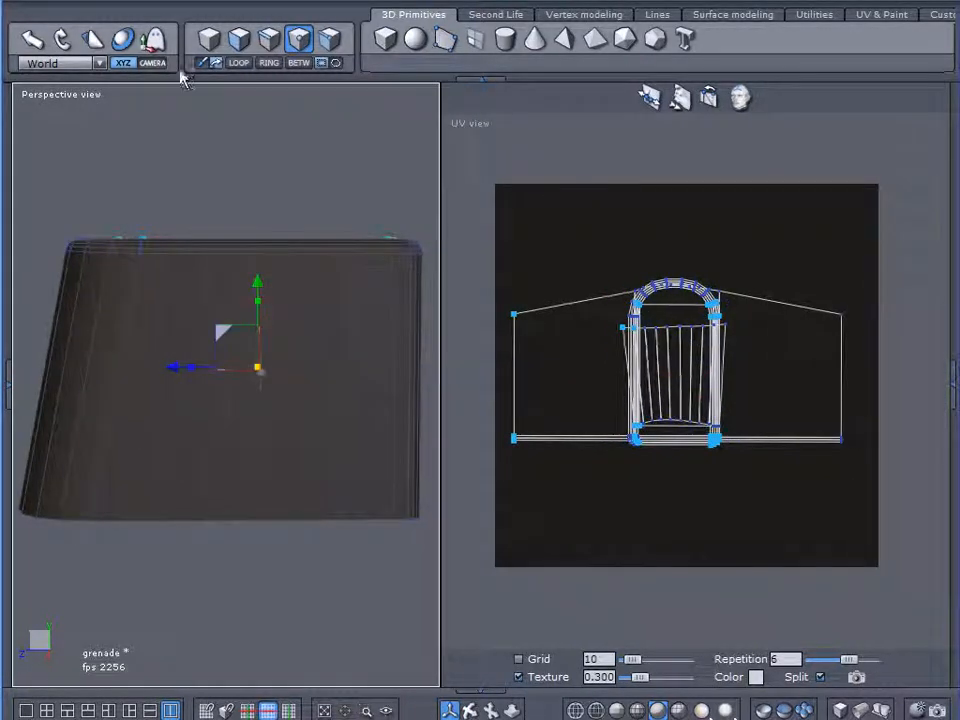
Step: Switch to face selection and select the fuse's two large side faces to identify them in the UV layout
{"action": "left_click", "coordinate": [240, 38]}
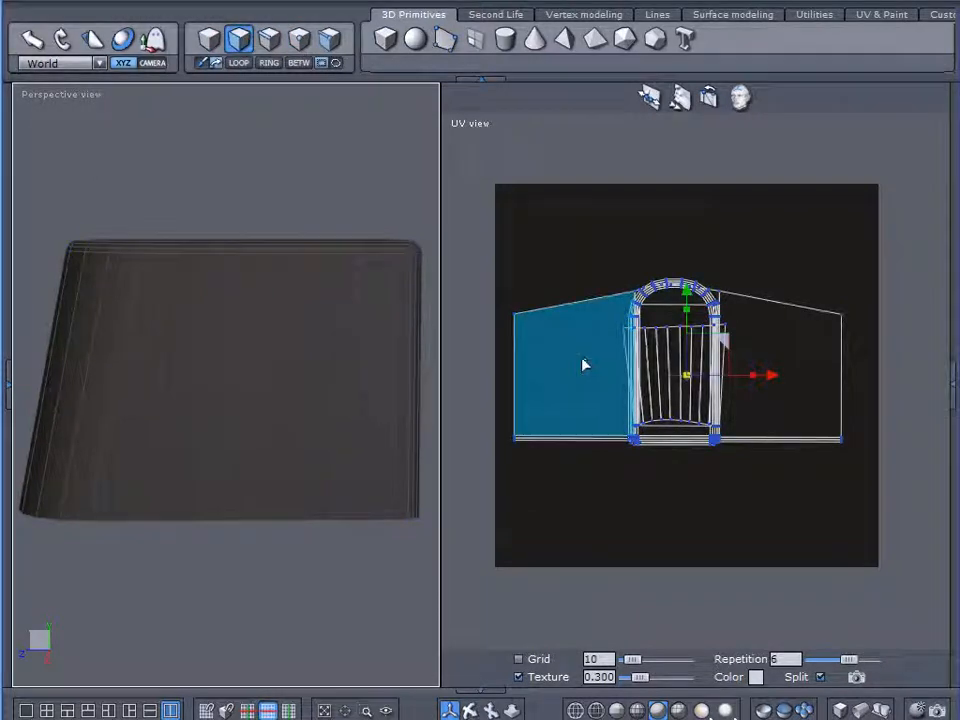
{"action": "left_click", "coordinate": [572, 370]}
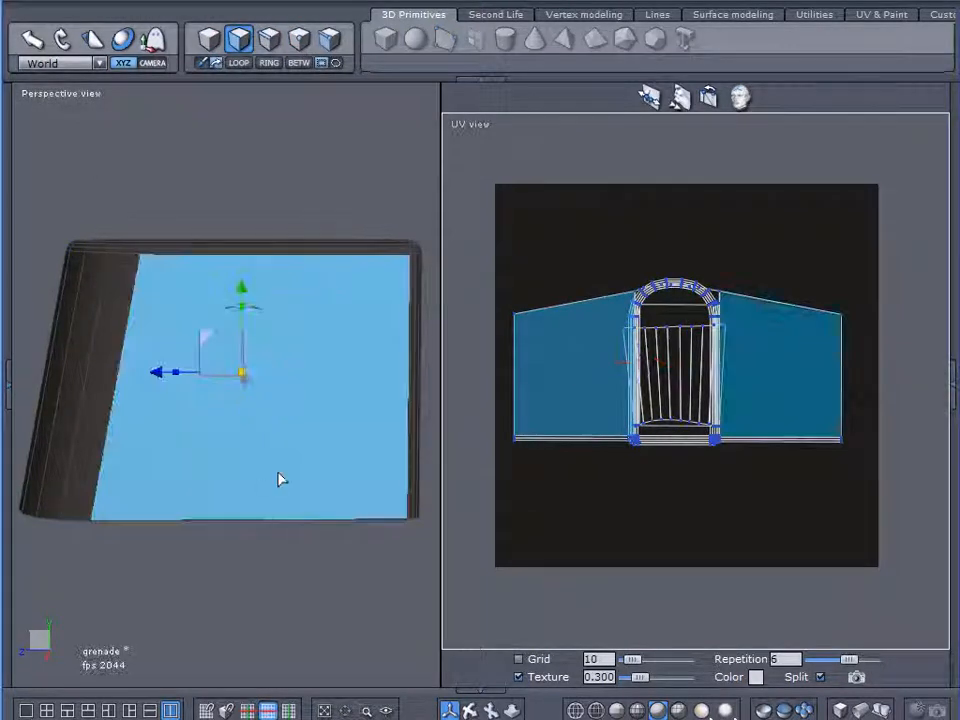
{"action": "left_click", "coordinate": [276, 482]}
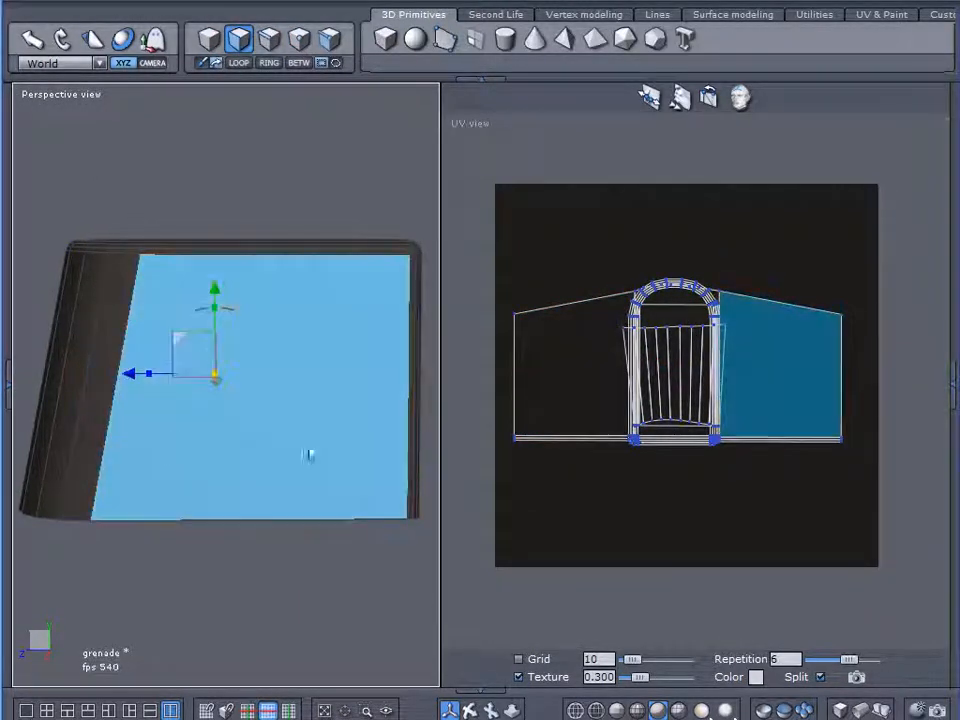
{"action": "left_click", "coordinate": [349, 570]}
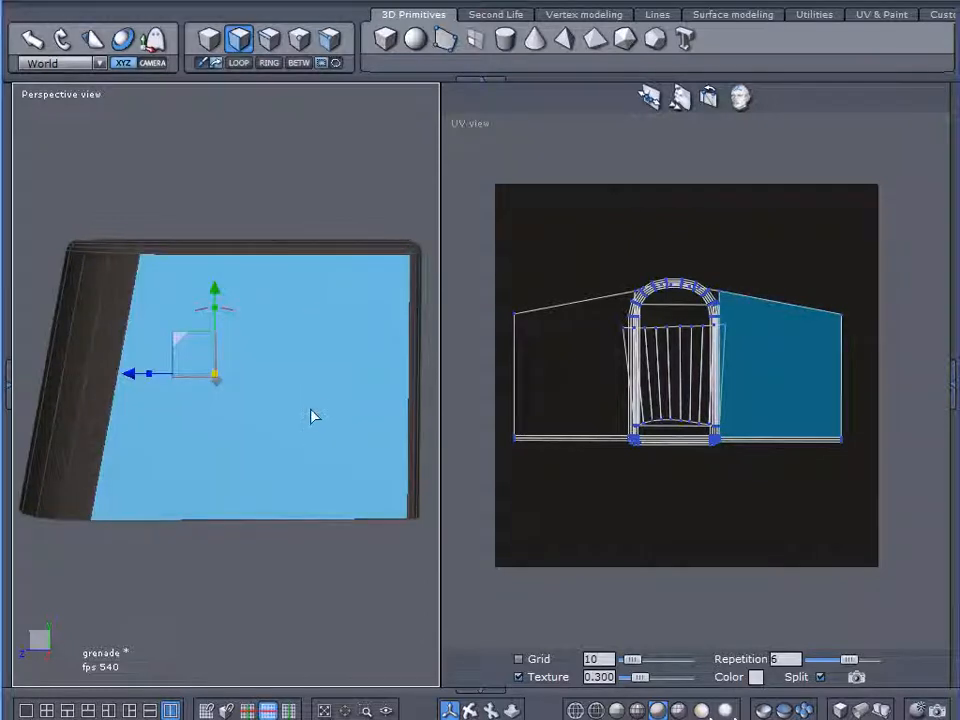
{"action": "left_click_drag", "start_coordinate": [322, 568], "coordinate": [549, 429], "text": "alt"}
{"action": "left_click", "coordinate": [548, 406]}
{"action": "scroll", "coordinate": [601, 344], "scroll_direction": "up", "scroll_amount": 3}
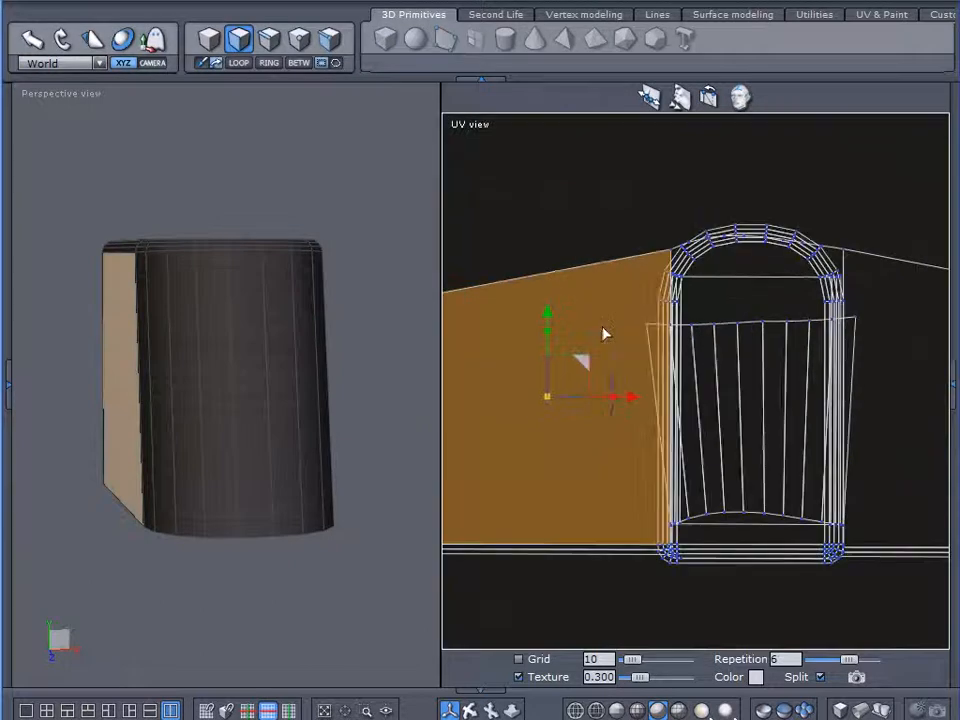
Step: Select the whole UV island containing the fuse's large side faces and rotate it 90 degrees about its centre
{"action": "key", "text": "ctrl+a"}
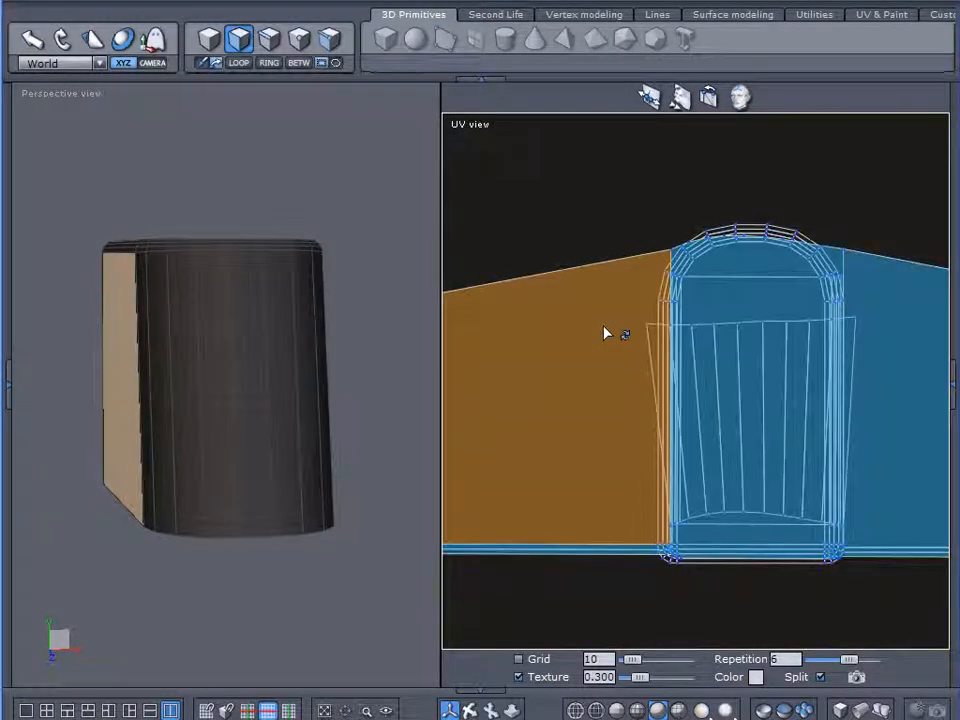
{"action": "scroll", "coordinate": [681, 343], "scroll_direction": "down", "scroll_amount": 2}
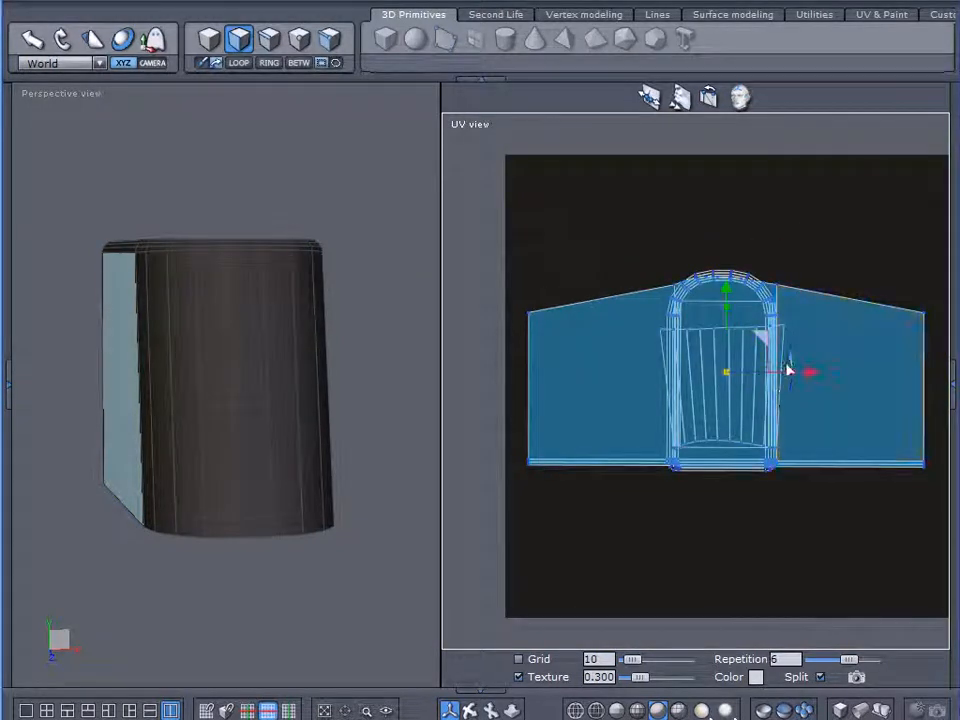
{"action": "left_click_drag", "start_coordinate": [790, 365], "coordinate": [724, 339]}
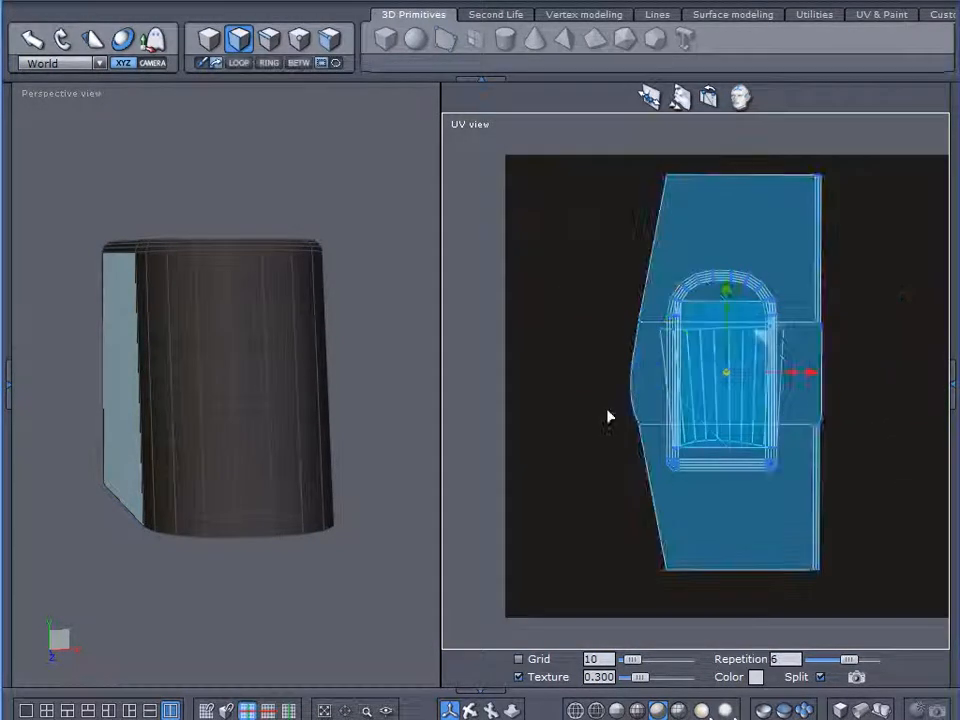
Step: Clear the face selection and inspect the texture direction on both sides of the fuse
{"action": "middle_click_drag", "start_coordinate": [218, 591], "coordinate": [343, 574]}
{"action": "left_click", "coordinate": [326, 582]}
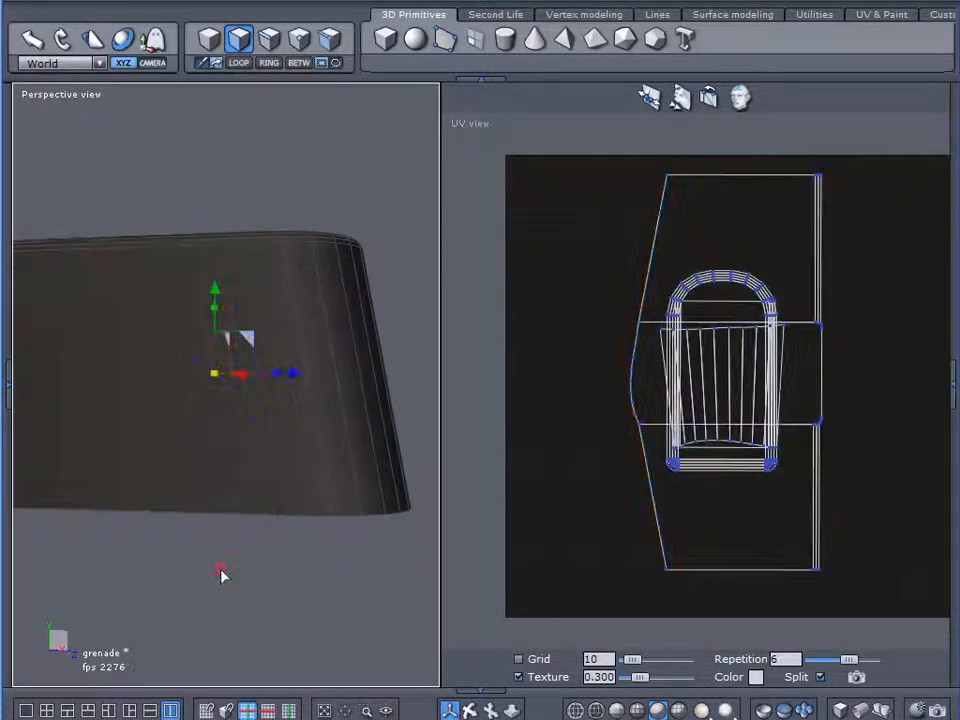
{"action": "left_click", "coordinate": [266, 512]}
{"action": "middle_click_drag", "start_coordinate": [430, 574], "coordinate": [230, 574]}
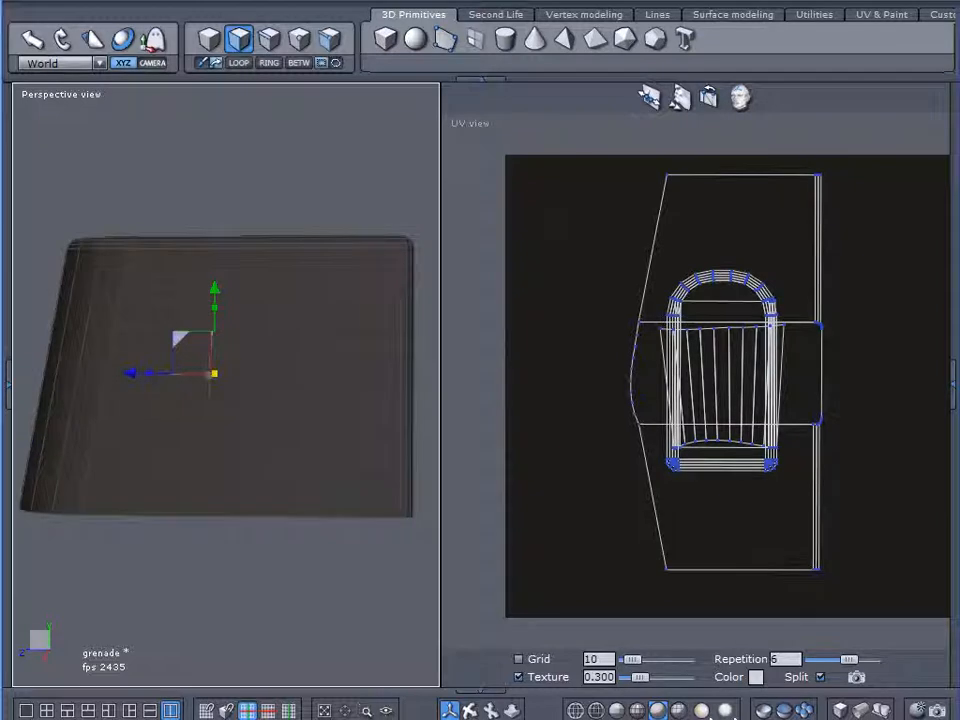
{"action": "middle_click_drag", "start_coordinate": [98, 573], "coordinate": [180, 575]}
{"action": "middle_click_drag", "start_coordinate": [166, 621], "coordinate": [229, 630]}
Step: Select the fuse's top face and its flat end face to check where each lies in the UV layout
{"action": "left_click", "coordinate": [276, 318]}
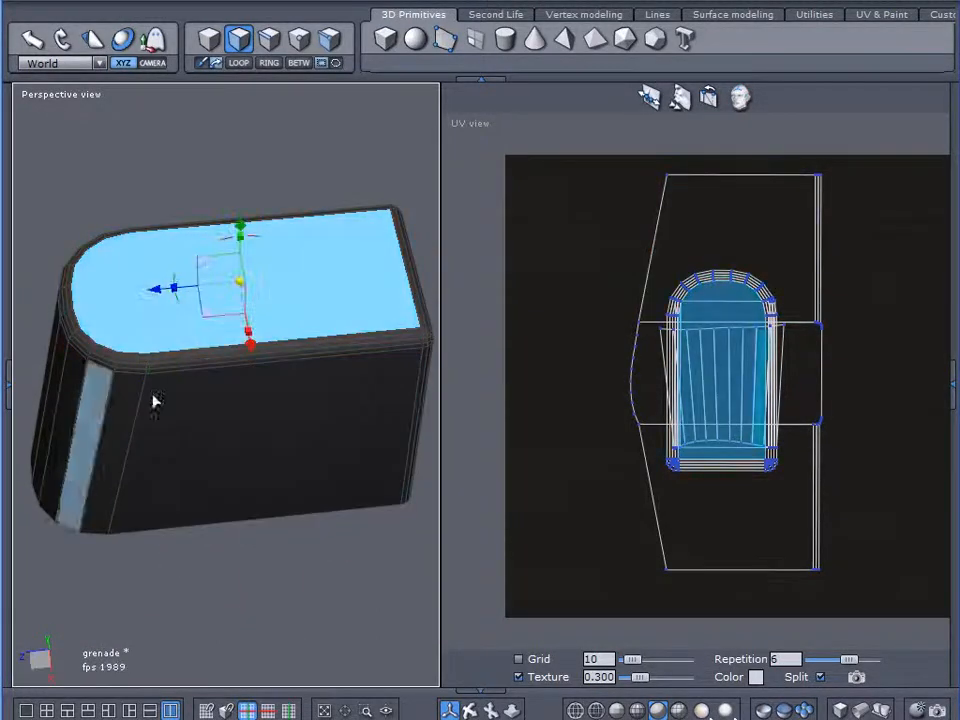
{"action": "middle_click_drag", "start_coordinate": [306, 583], "coordinate": [170, 532]}
{"action": "middle_click_drag", "start_coordinate": [307, 482], "coordinate": [229, 414]}
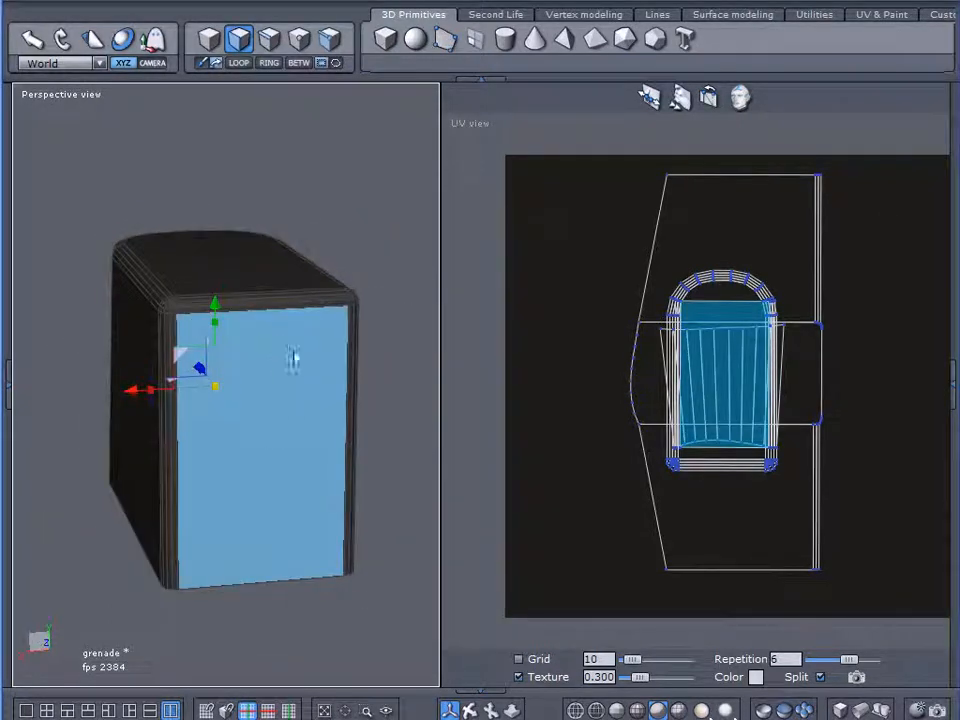
Step: Select the strip of faces around the fuse's curved end and examine their placement in the UV layout
{"action": "middle_click_drag", "start_coordinate": [249, 499], "coordinate": [360, 508]}
{"action": "middle_click_drag", "start_coordinate": [279, 572], "coordinate": [137, 484]}
{"action": "mouse_move", "coordinate": [134, 482]}
{"action": "left_mouse_down"}
{"action": "mouse_move", "coordinate": [88, 443]}
{"action": "mouse_move", "coordinate": [68, 450]}
{"action": "left_mouse_up"}
{"action": "middle_click_drag", "start_coordinate": [92, 544], "coordinate": [350, 583]}
{"action": "left_click", "coordinate": [105, 457], "text": "shift"}
{"action": "mouse_move", "coordinate": [71, 450]}
{"action": "left_mouse_down"}
{"action": "mouse_move", "coordinate": [208, 465]}
{"action": "mouse_move", "coordinate": [249, 499]}
{"action": "mouse_move", "coordinate": [285, 606]}
{"action": "left_mouse_up"}
{"action": "scroll", "coordinate": [712, 395], "scroll_direction": "up", "scroll_amount": 2}
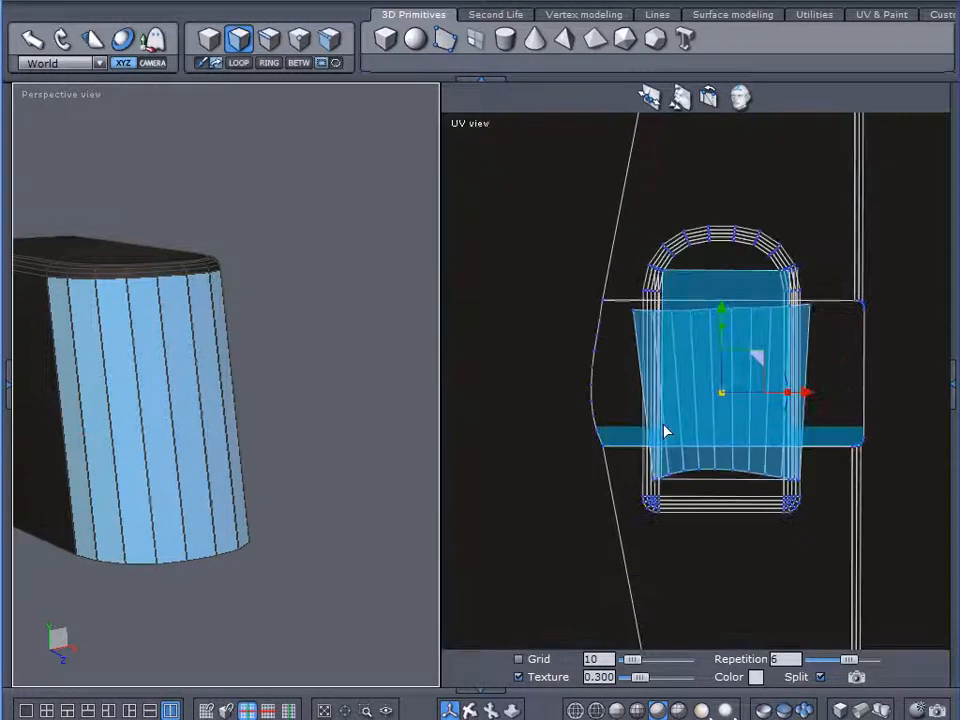
Step: Check a single strip face on the curved end, clear the selection, and inspect the texture along that end
{"action": "middle_click_drag", "start_coordinate": [321, 495], "coordinate": [428, 456]}
{"action": "left_click", "coordinate": [302, 395]}
{"action": "middle_click_drag", "start_coordinate": [302, 395], "coordinate": [337, 342]}
{"action": "middle_click_drag", "start_coordinate": [310, 388], "coordinate": [266, 446]}
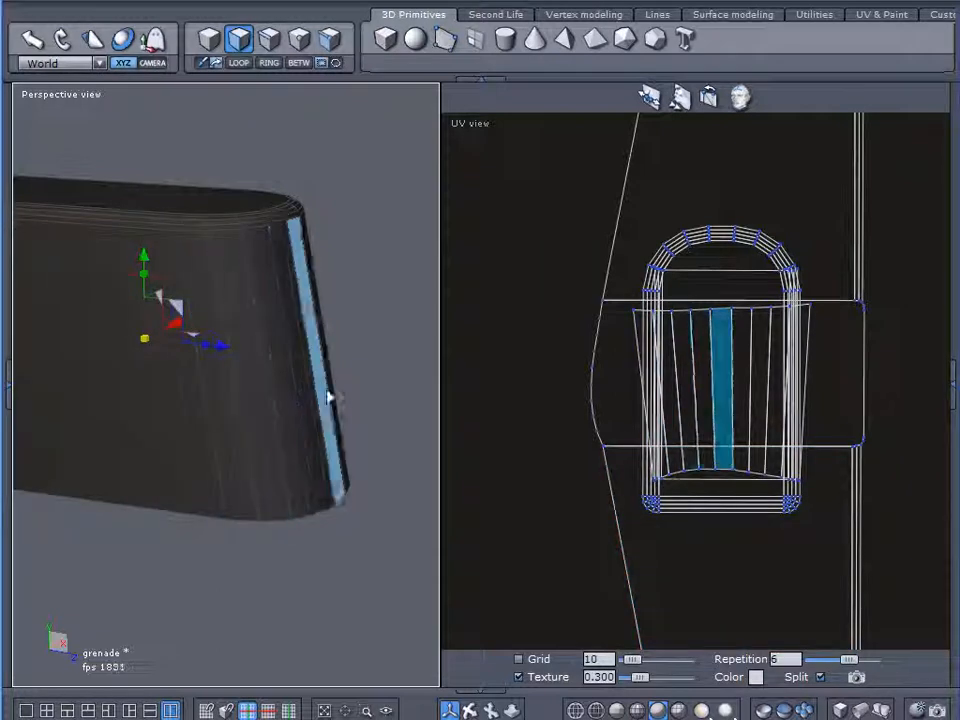
{"action": "middle_click_drag", "start_coordinate": [225, 555], "coordinate": [303, 495]}
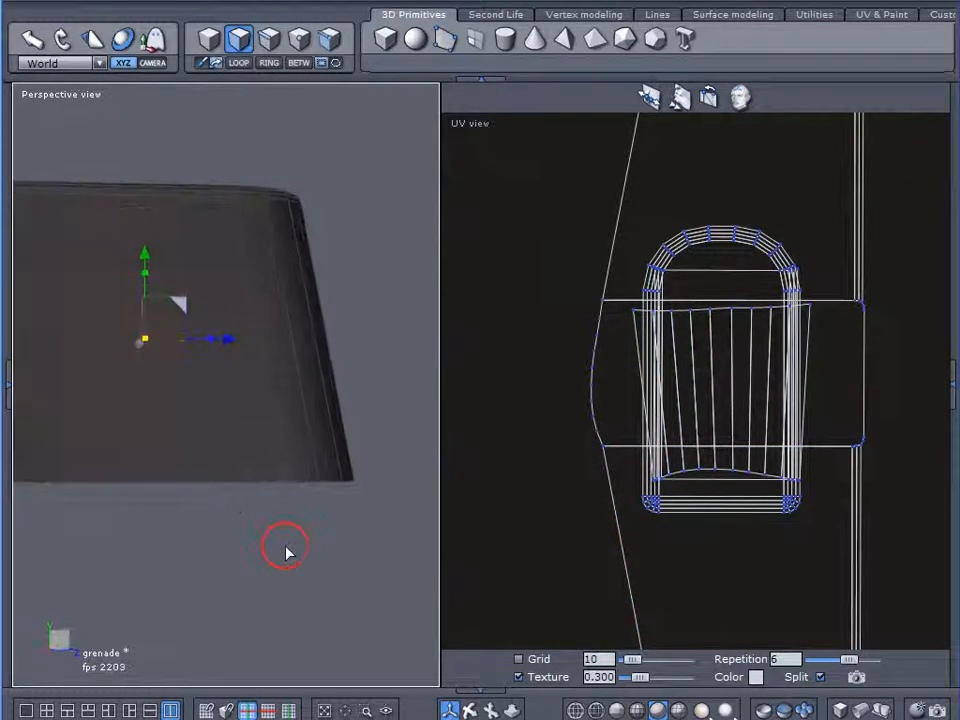
{"action": "scroll", "coordinate": [356, 313], "scroll_direction": "up", "scroll_amount": 2}
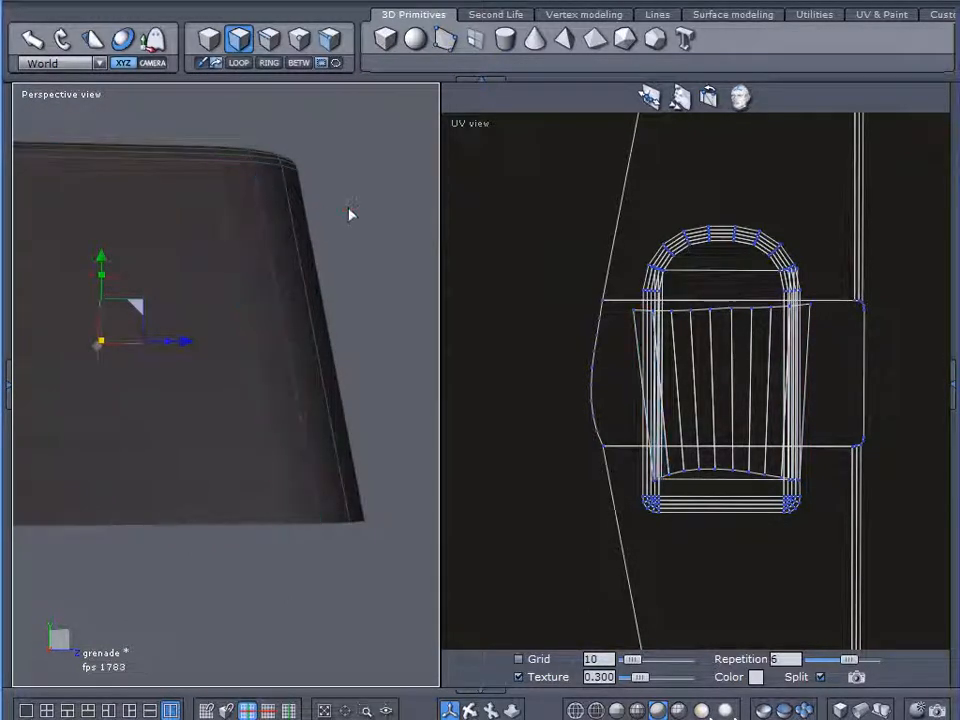
{"action": "middle_click_drag", "start_coordinate": [350, 210], "coordinate": [305, 307]}
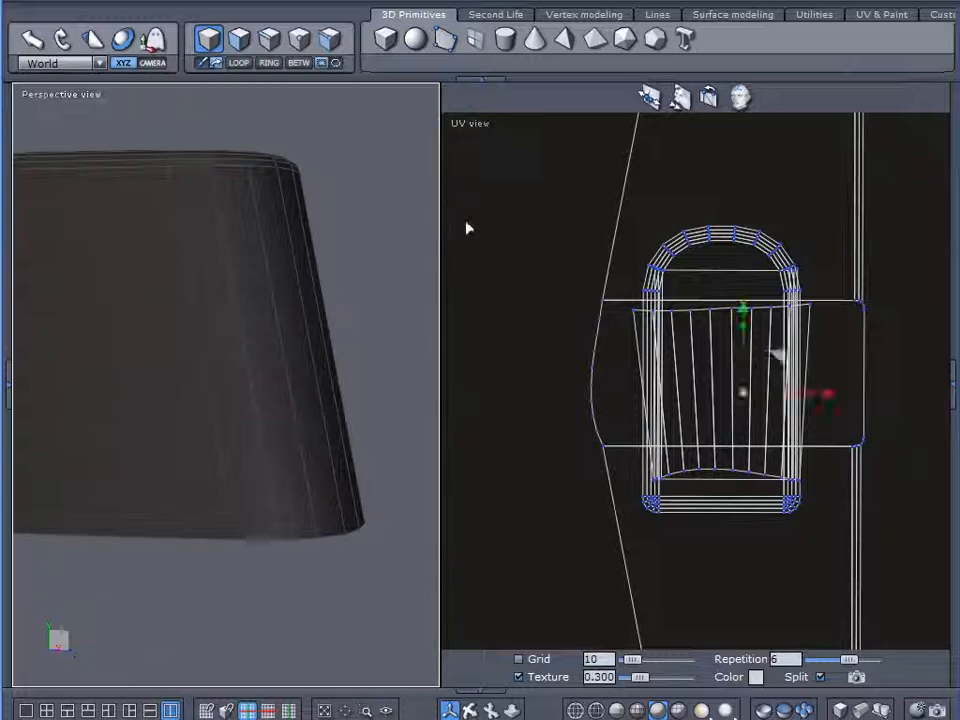
Step: Select the UV island with the fuse's large side faces and hide those faces
{"action": "left_click", "coordinate": [239, 38]}
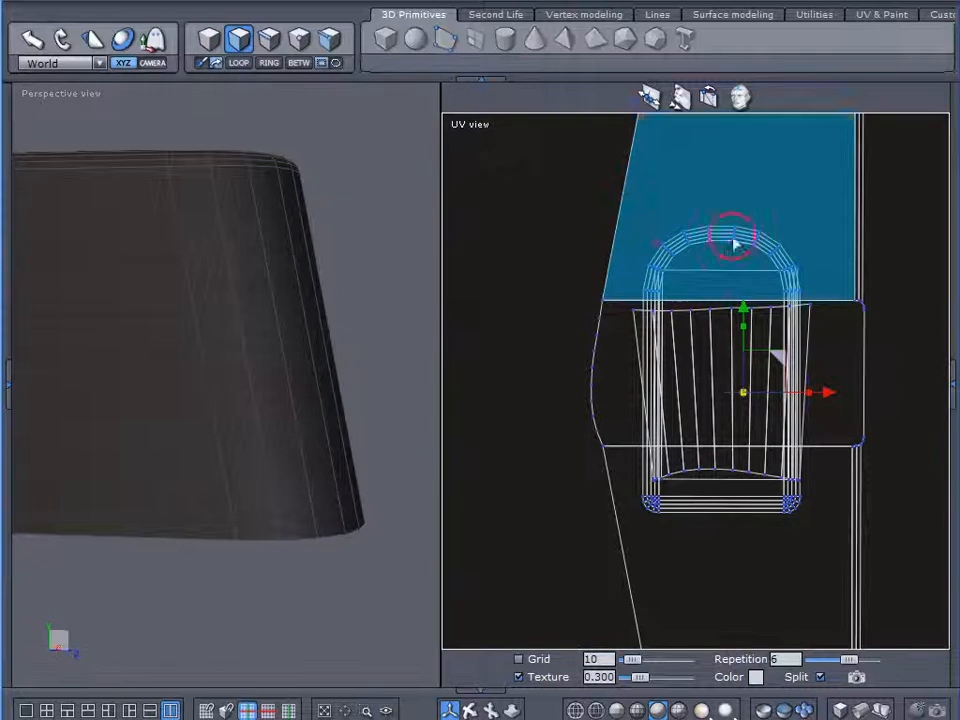
{"action": "left_click", "coordinate": [668, 234]}
{"action": "left_click", "coordinate": [851, 306]}
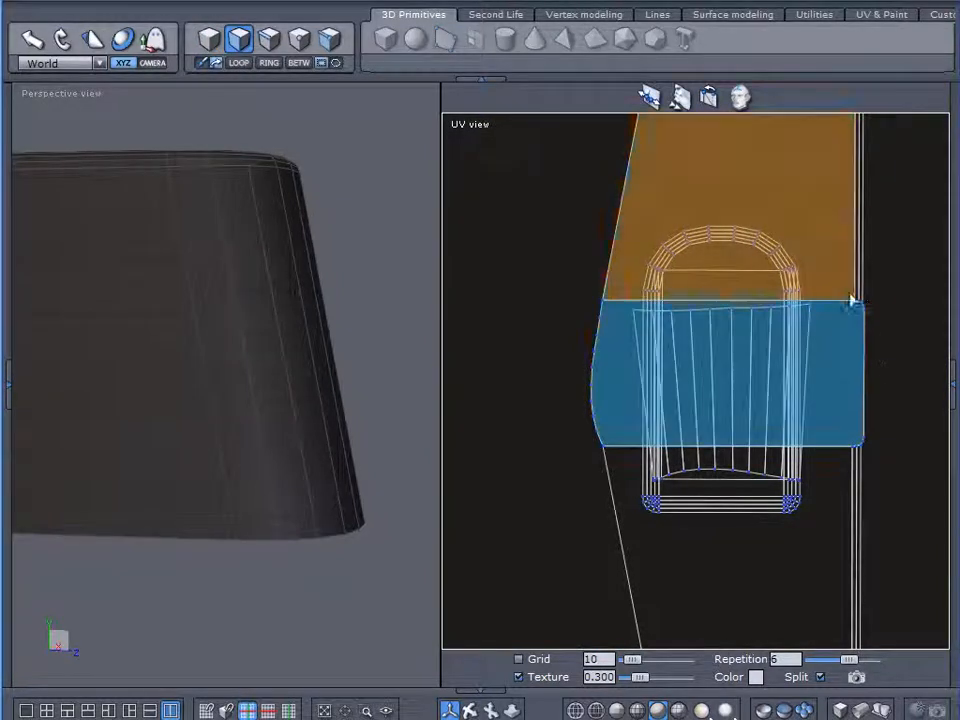
{"action": "left_click", "coordinate": [845, 592]}
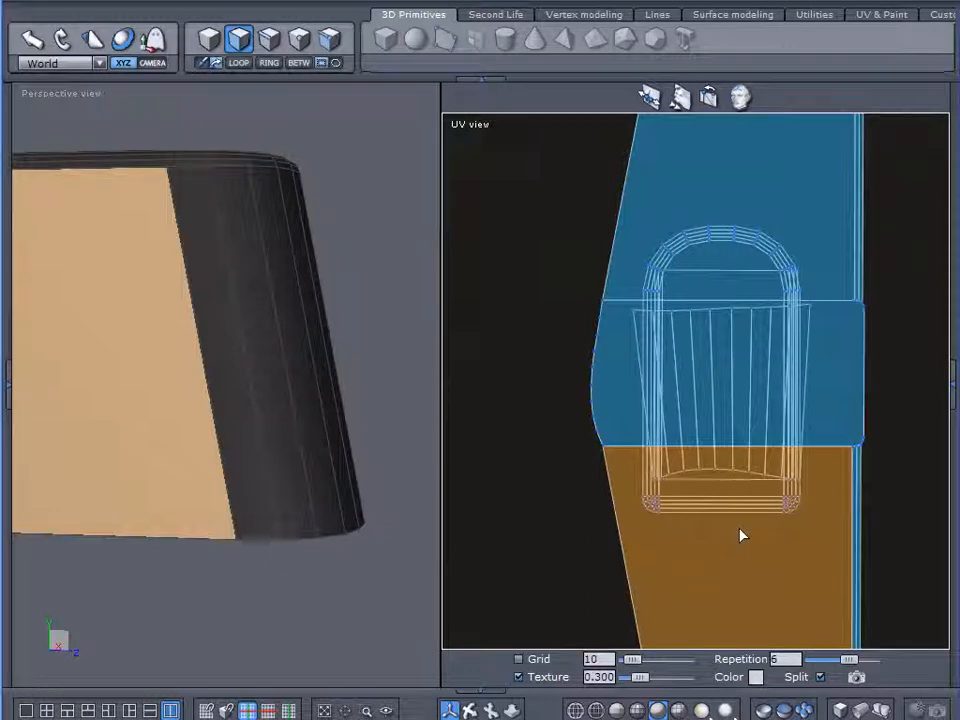
{"action": "left_click", "coordinate": [546, 489]}
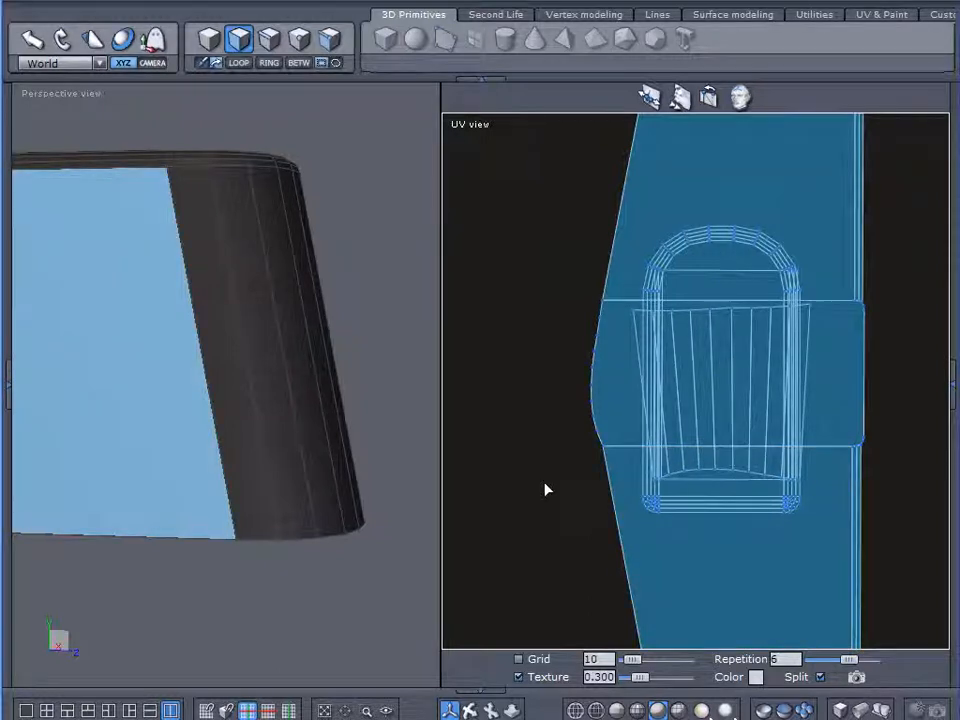
{"action": "left_click", "coordinate": [772, 711]}
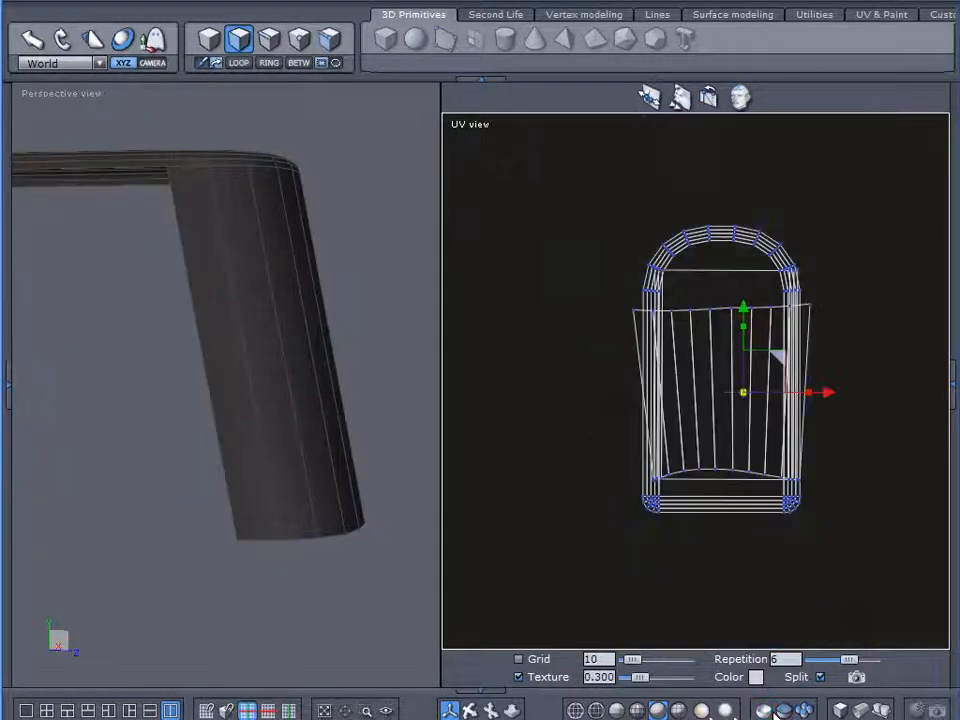
Step: Hide the fuse's top cap and rim faces and the flat end's faces, leaving only the curved end's strip shown
{"action": "left_click", "coordinate": [699, 496]}
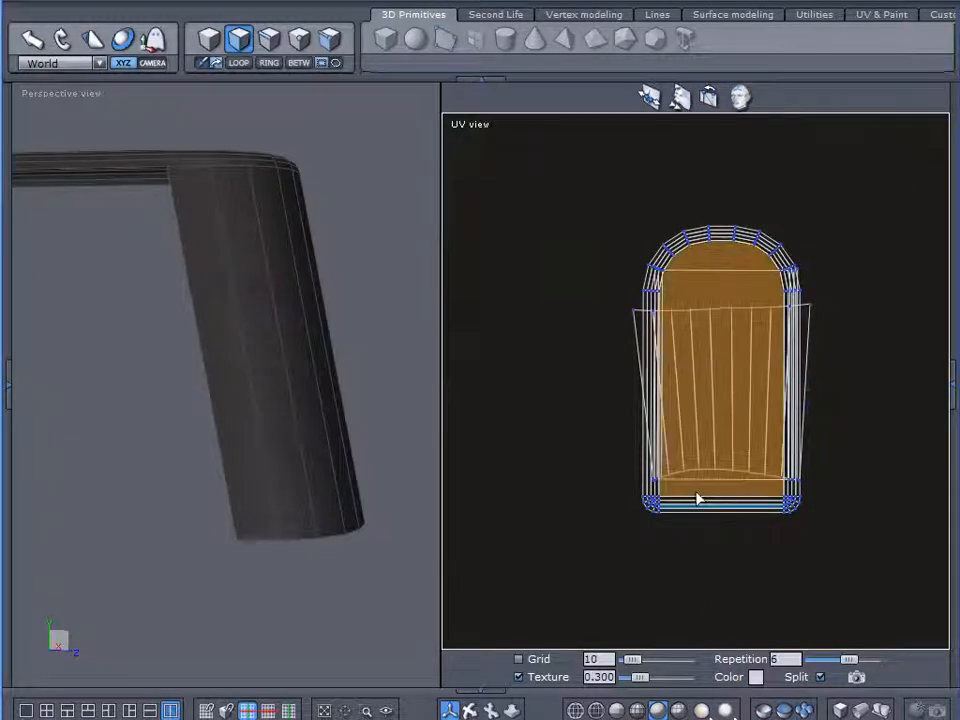
{"action": "left_click", "coordinate": [652, 503], "text": "shift"}
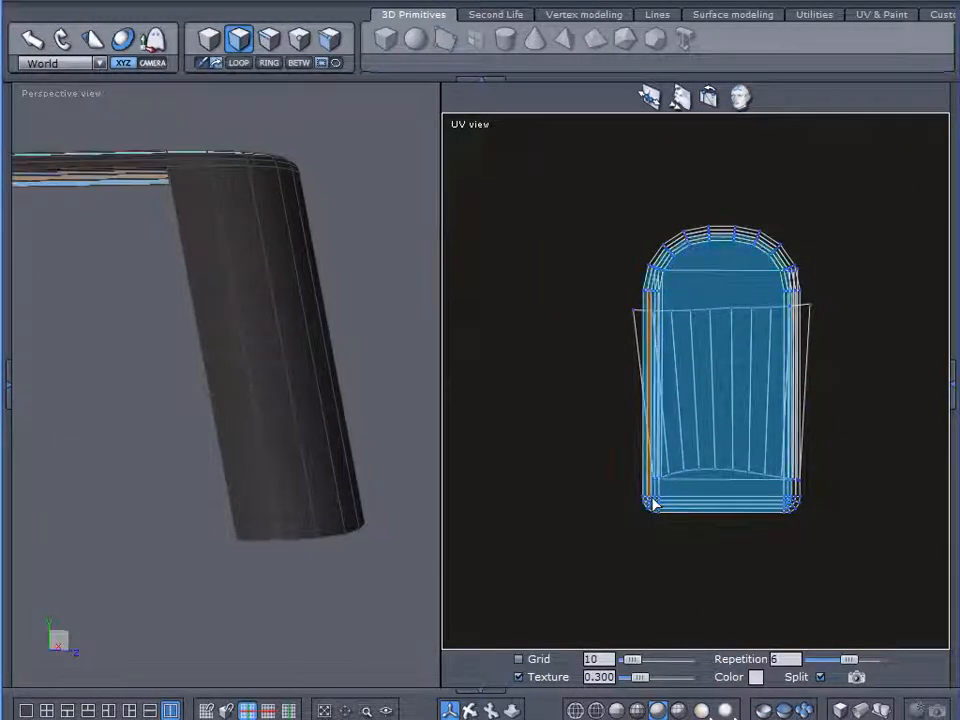
{"action": "left_click", "coordinate": [761, 708]}
{"action": "mouse_move", "coordinate": [637, 276]}
{"action": "left_mouse_down"}
{"action": "mouse_move", "coordinate": [812, 289]}
{"action": "mouse_move", "coordinate": [798, 290]}
{"action": "left_mouse_up"}
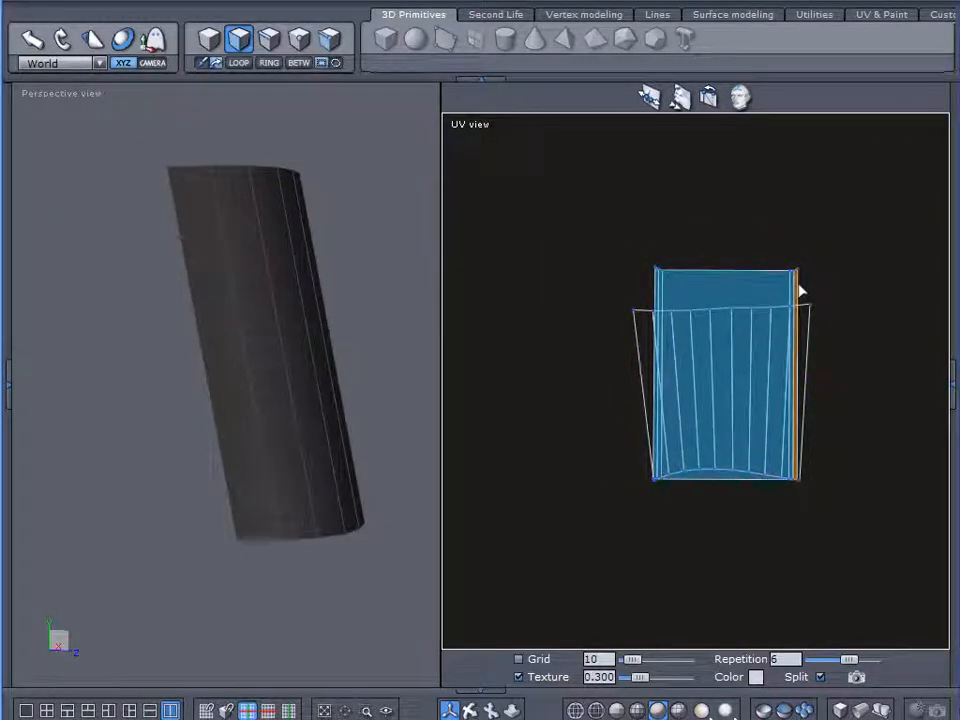
{"action": "left_click", "coordinate": [763, 709]}
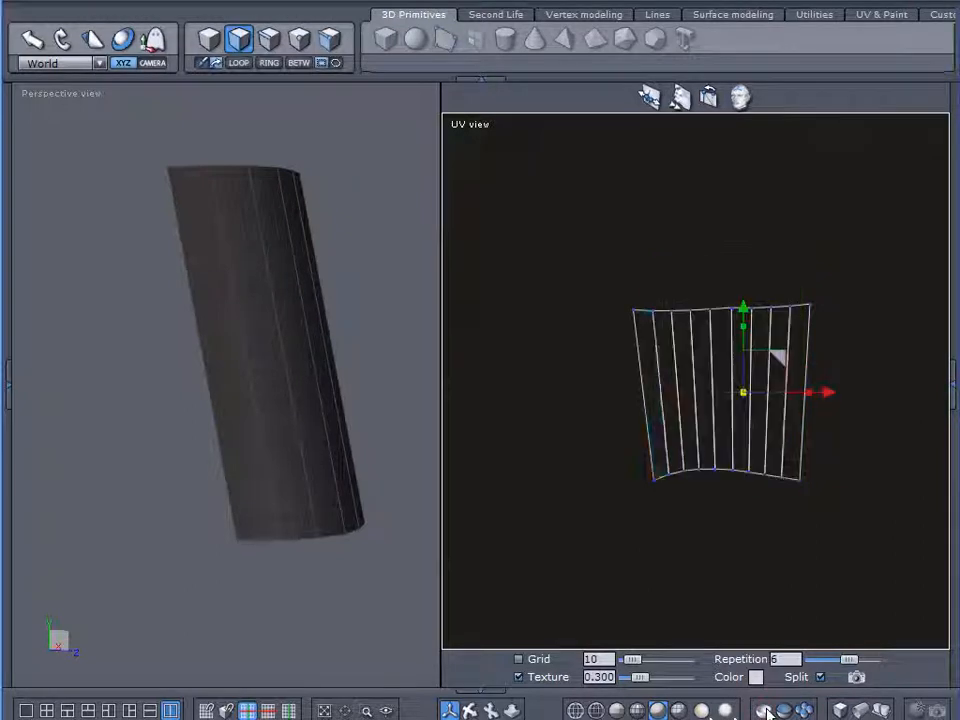
Step: Flatten the top and bottom point rows of the curved-end strip's UV island into straight horizontal lines and nudge the bottom row slightly left
{"action": "left_click", "coordinate": [299, 38]}
{"action": "left_click_drag", "start_coordinate": [611, 201], "coordinate": [868, 336]}
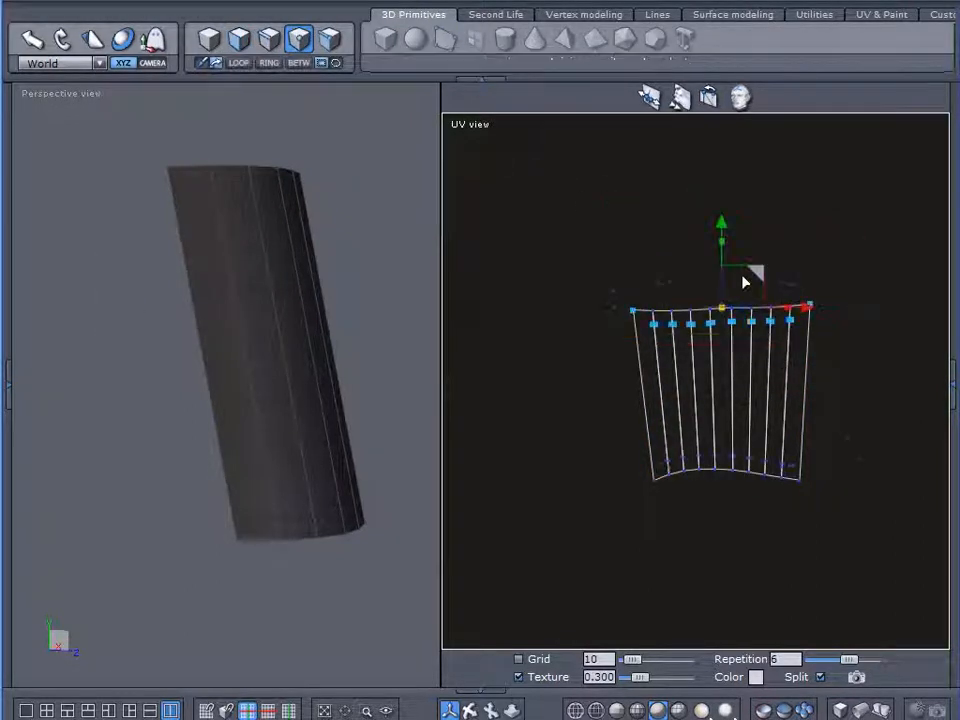
{"action": "left_click_drag", "start_coordinate": [721, 243], "coordinate": [722, 314]}
{"action": "left_click_drag", "start_coordinate": [621, 539], "coordinate": [830, 436]}
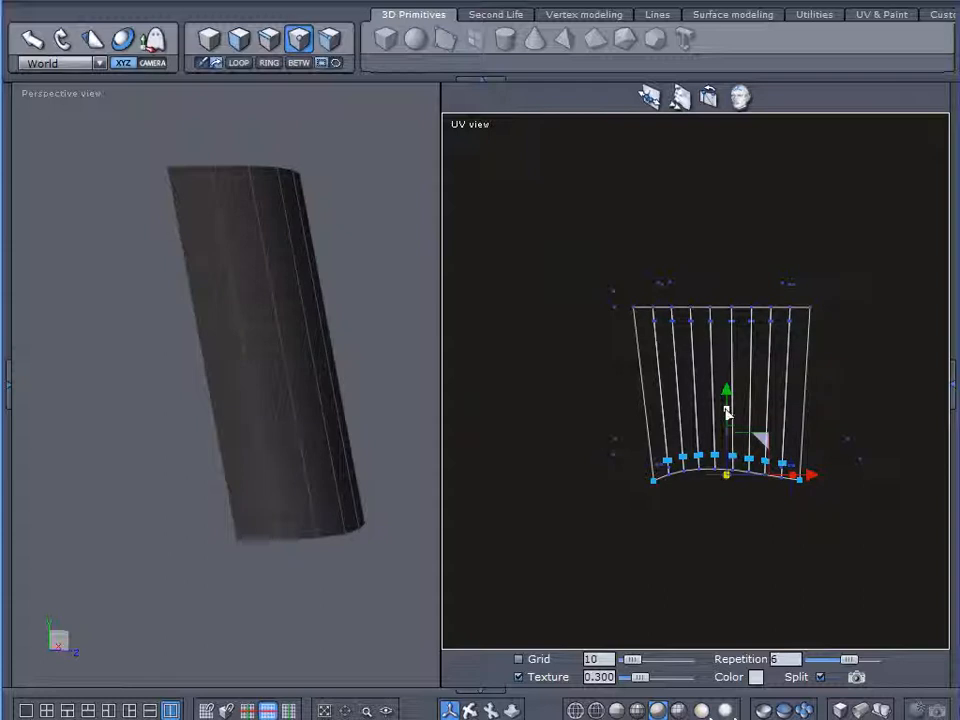
{"action": "left_click_drag", "start_coordinate": [727, 411], "coordinate": [729, 476]}
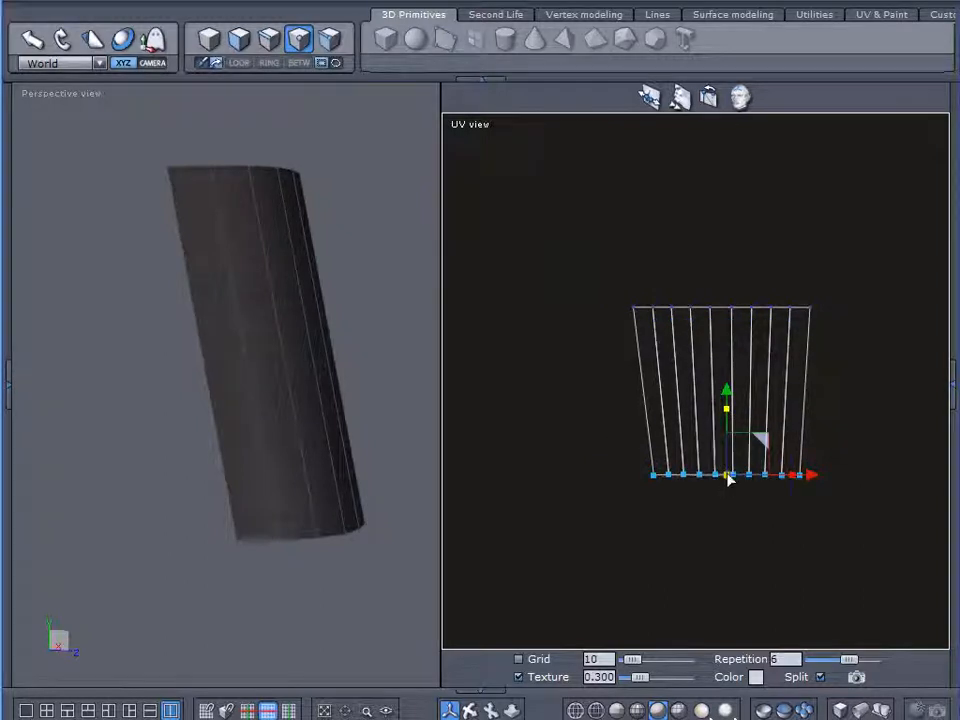
{"action": "left_click_drag", "start_coordinate": [813, 475], "coordinate": [810, 475]}
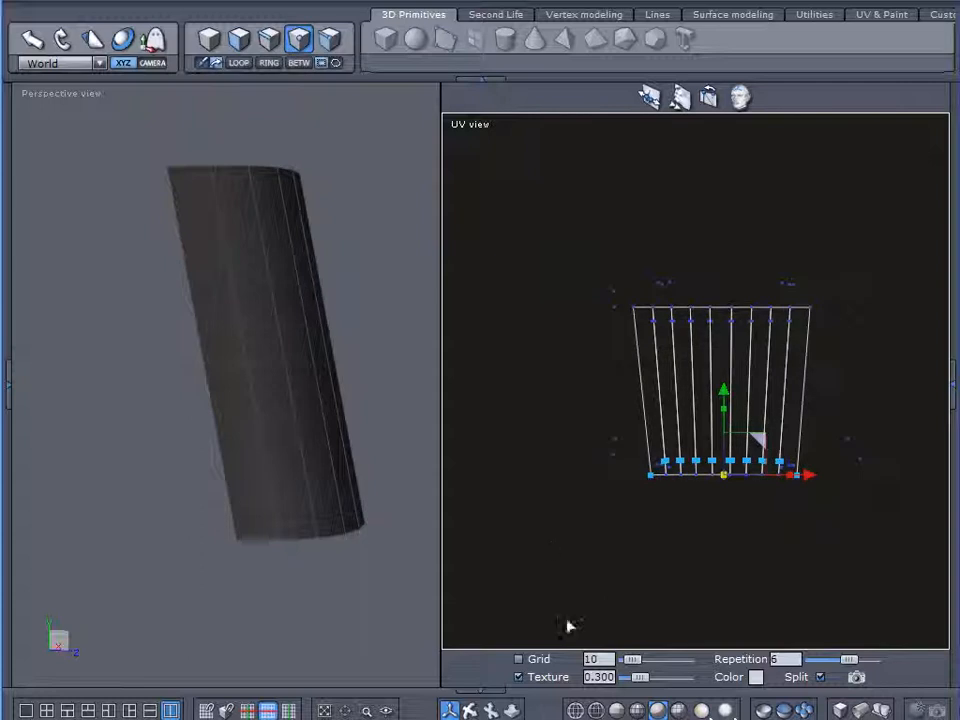
Step: Show the fuse's hidden faces again, deselect the fuse to inspect its texture from the side, and reselect it
{"action": "left_click", "coordinate": [309, 626]}
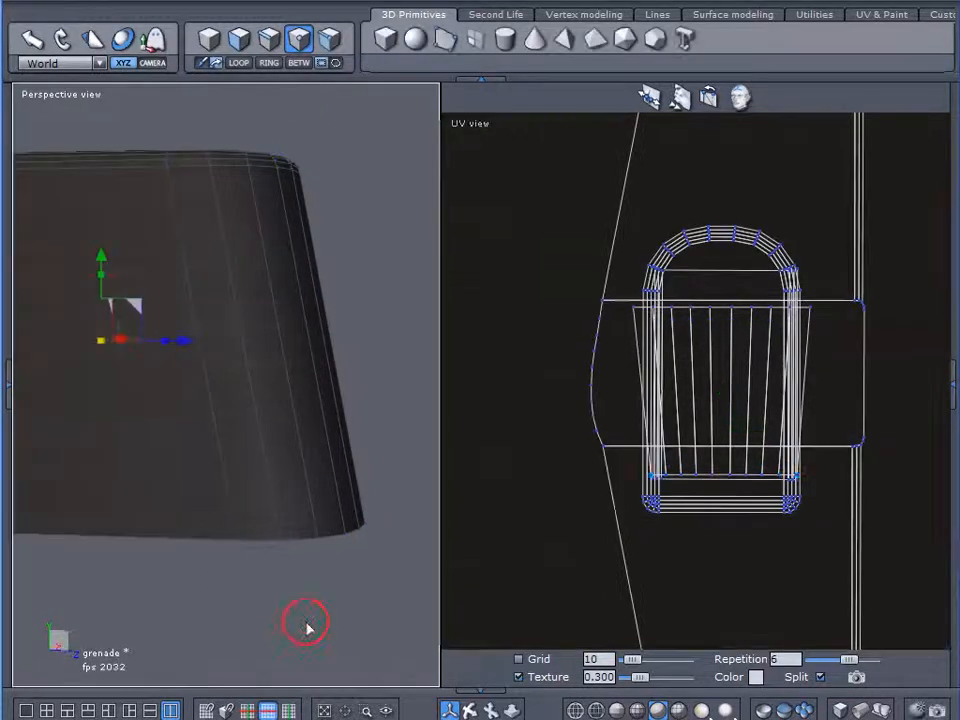
{"action": "left_click", "coordinate": [297, 627]}
{"action": "left_click", "coordinate": [298, 626]}
{"action": "middle_click_drag", "start_coordinate": [336, 605], "coordinate": [311, 622]}
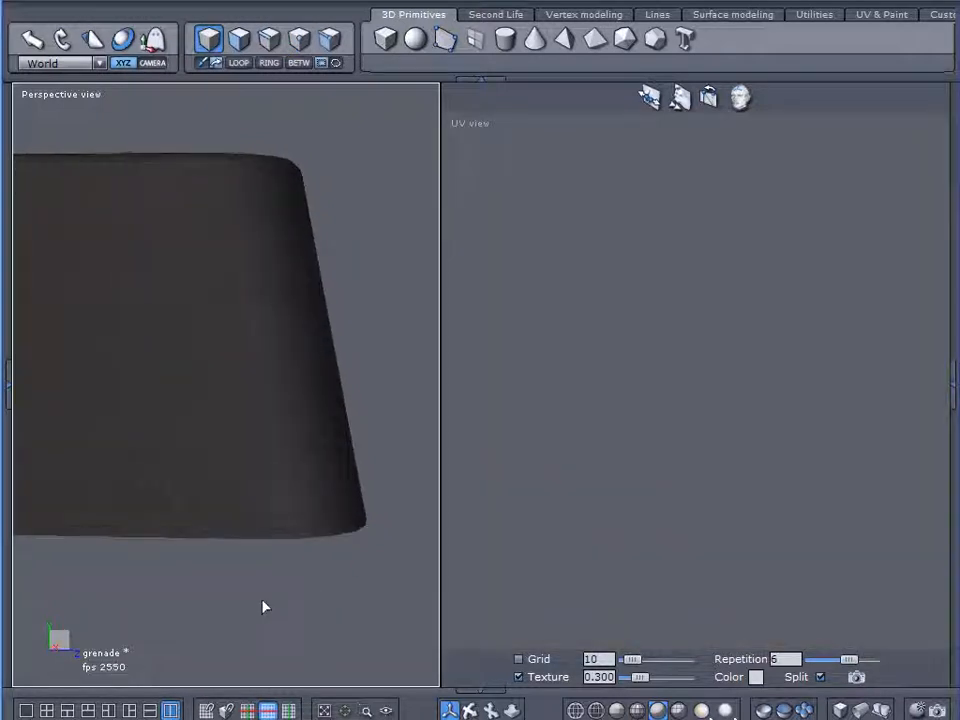
{"action": "scroll", "coordinate": [264, 606], "scroll_direction": "down", "scroll_amount": 3}
{"action": "right_click_drag", "start_coordinate": [287, 602], "coordinate": [326, 550]}
{"action": "middle_click_drag", "start_coordinate": [300, 576], "coordinate": [497, 546]}
{"action": "mouse_move", "coordinate": [334, 515]}
{"action": "middle_mouse_down"}
{"action": "mouse_move", "coordinate": [276, 527]}
{"action": "mouse_move", "coordinate": [334, 508]}
{"action": "middle_mouse_up"}
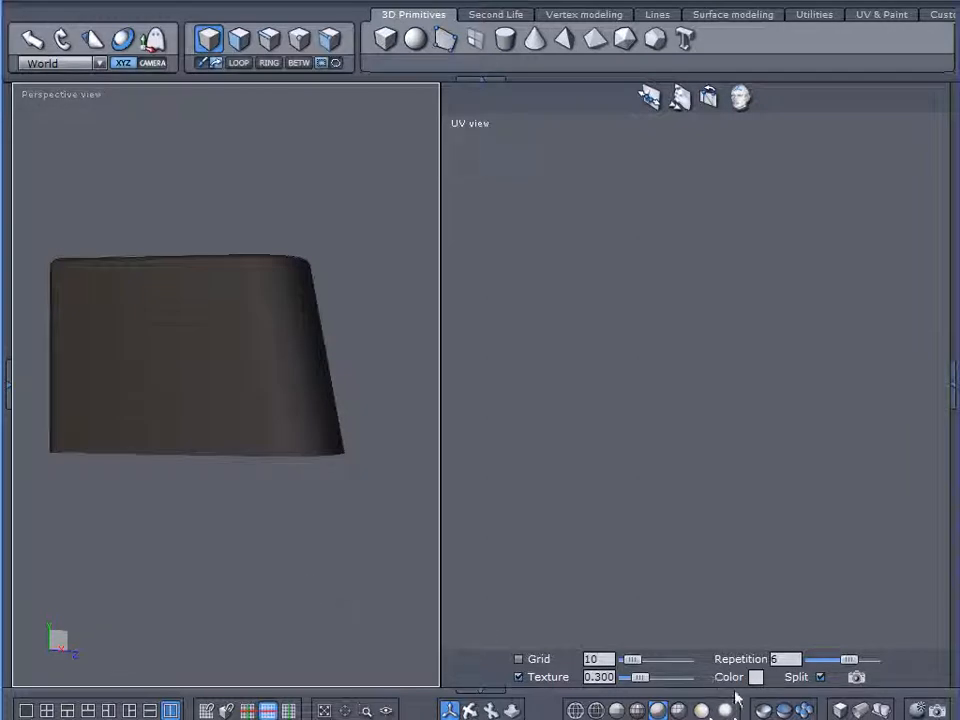
{"action": "left_click", "coordinate": [739, 481]}
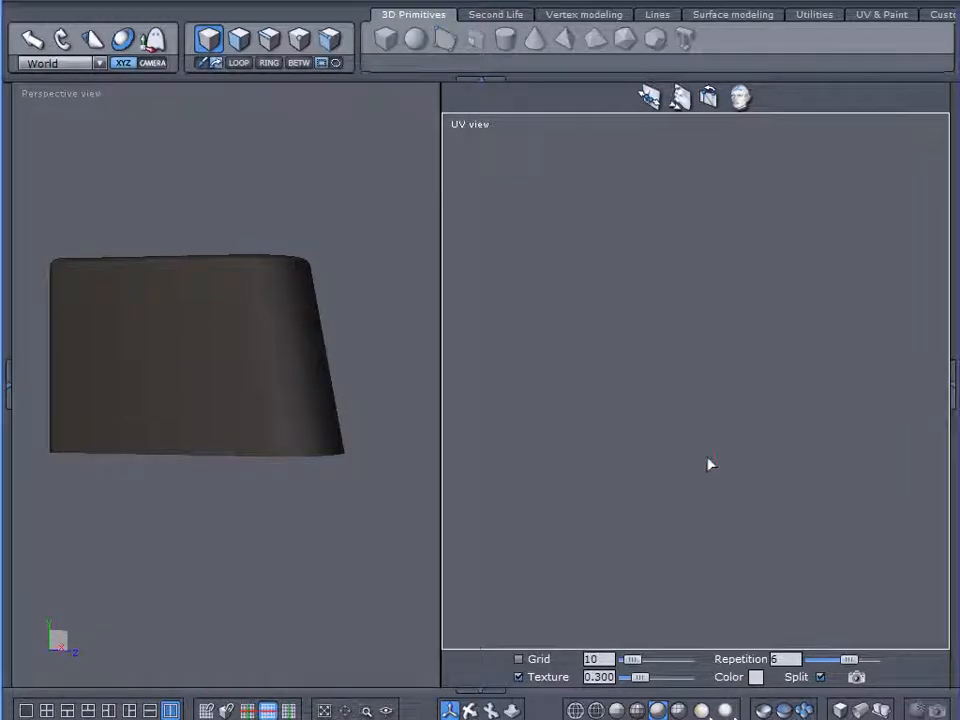
{"action": "left_click", "coordinate": [681, 306]}
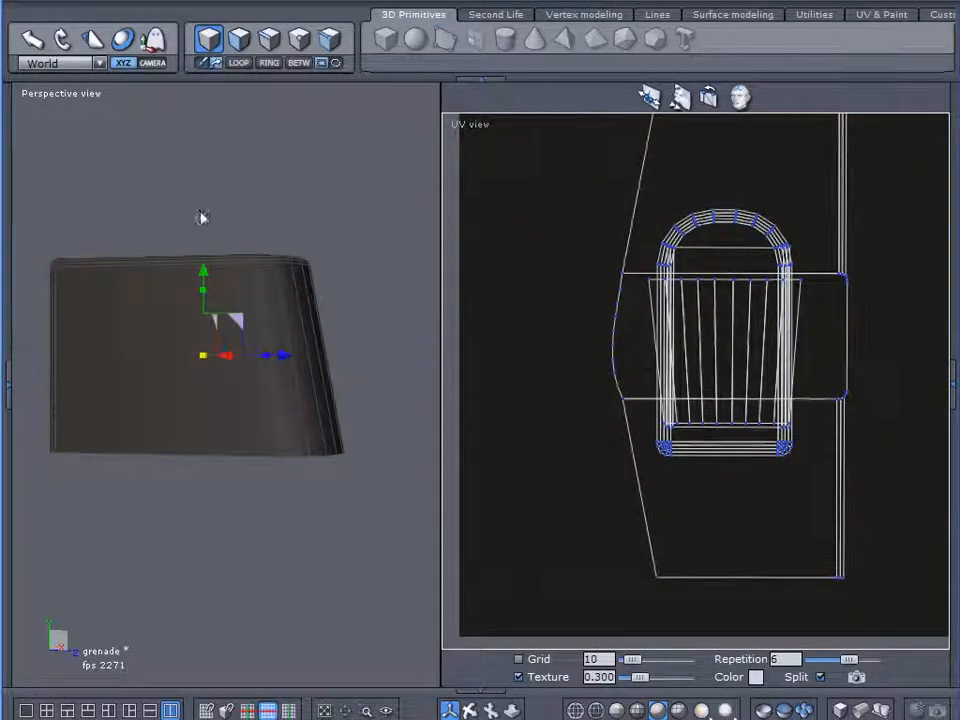
Step: Select the strip faces around the fuse's curved end and convert the selection to points
{"action": "left_click", "coordinate": [241, 40]}
{"action": "mouse_move", "coordinate": [266, 408]}
{"action": "left_mouse_down"}
{"action": "mouse_move", "coordinate": [272, 418]}
{"action": "mouse_move", "coordinate": [349, 424]}
{"action": "left_mouse_up"}
{"action": "mouse_move", "coordinate": [349, 424]}
{"action": "right_mouse_down"}
{"action": "mouse_move", "coordinate": [88, 531]}
{"action": "mouse_move", "coordinate": [274, 441]}
{"action": "right_mouse_up"}
{"action": "left_click_drag", "start_coordinate": [360, 411], "coordinate": [326, 398], "text": "shift"}
{"action": "left_click", "coordinate": [232, 2]}
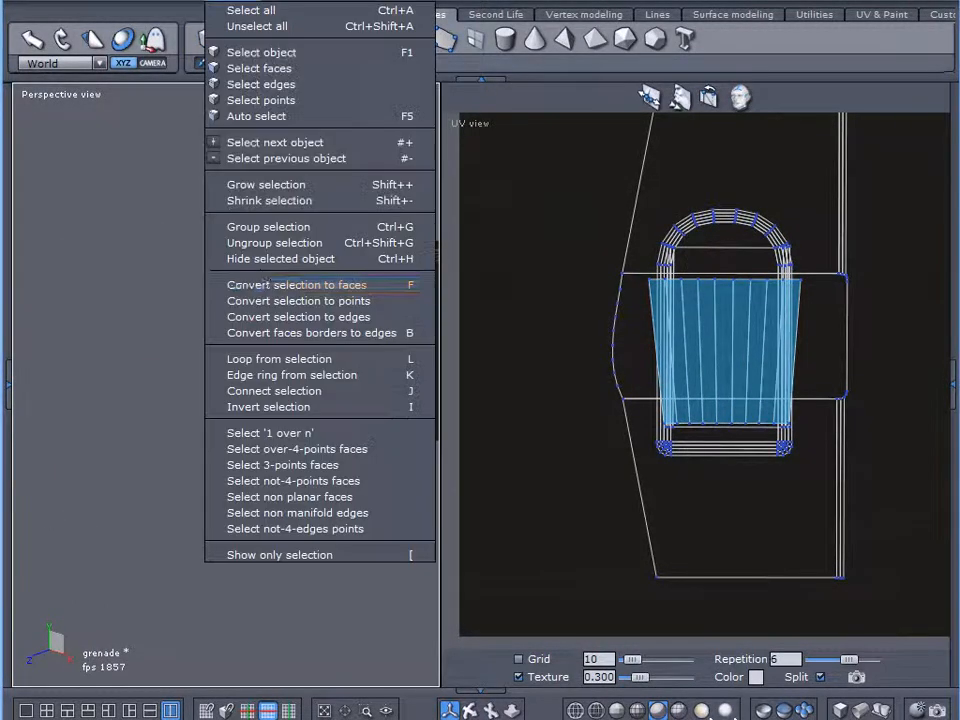
{"action": "left_click", "coordinate": [285, 301]}
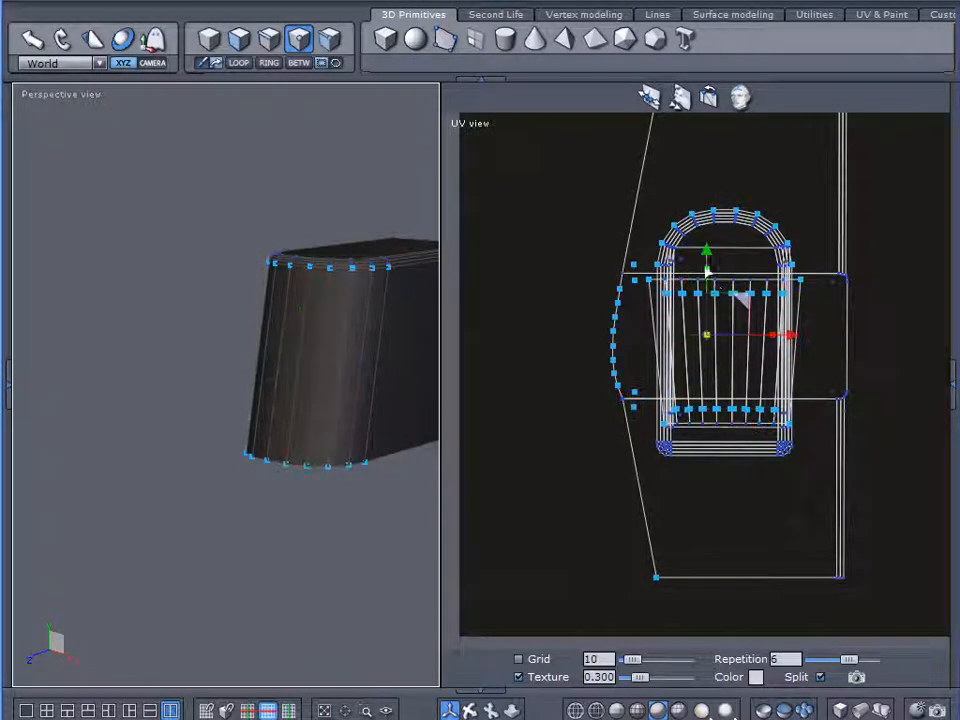
Step: Try to move the converted points lower in the UV layout, undo the move, and check the point layout
{"action": "left_click_drag", "start_coordinate": [706, 250], "coordinate": [691, 270]}
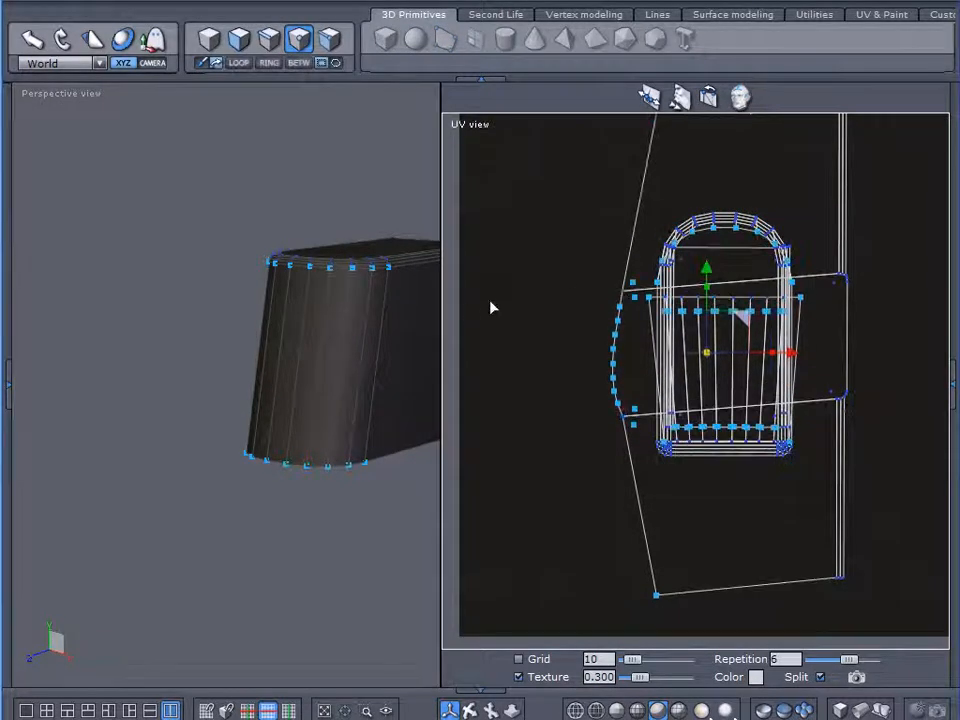
{"action": "scroll", "coordinate": [639, 364], "scroll_direction": "up", "scroll_amount": 1}
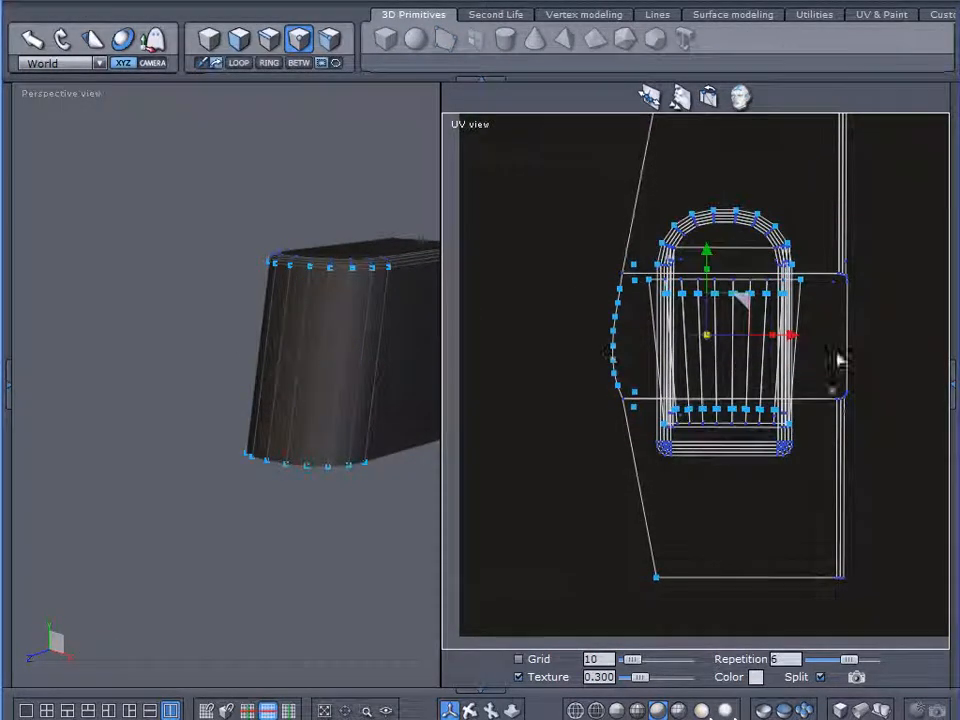
{"action": "scroll", "coordinate": [842, 298], "scroll_direction": "up", "scroll_amount": 2}
{"action": "scroll", "coordinate": [842, 298], "scroll_direction": "up", "scroll_amount": 2}
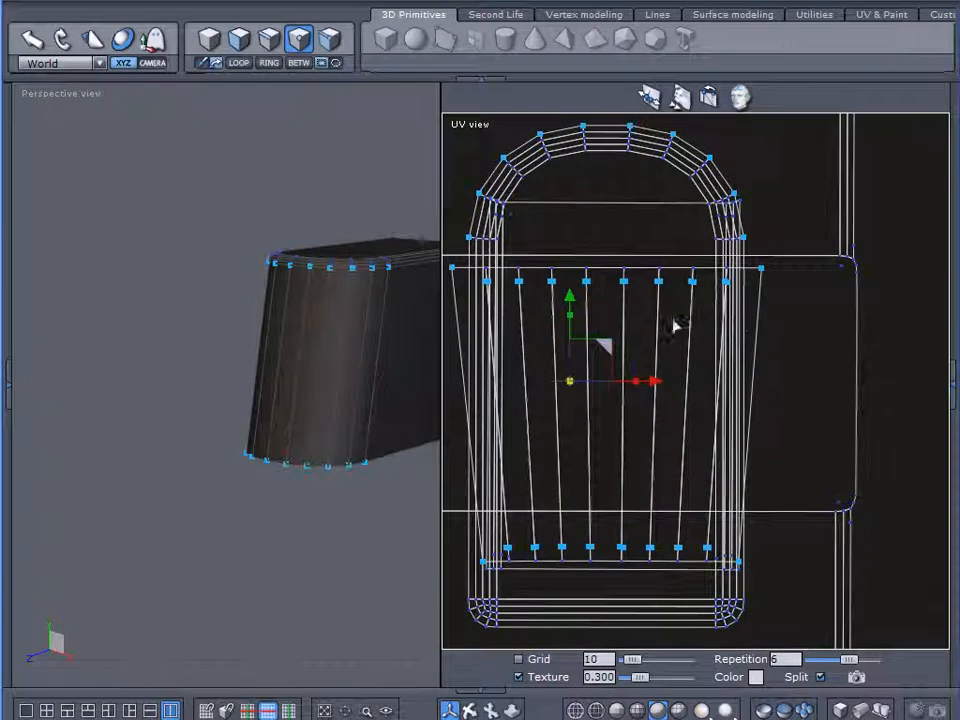
{"action": "scroll", "coordinate": [609, 328], "scroll_direction": "down", "scroll_amount": 1}
{"action": "scroll", "coordinate": [609, 328], "scroll_direction": "down", "scroll_amount": 2}
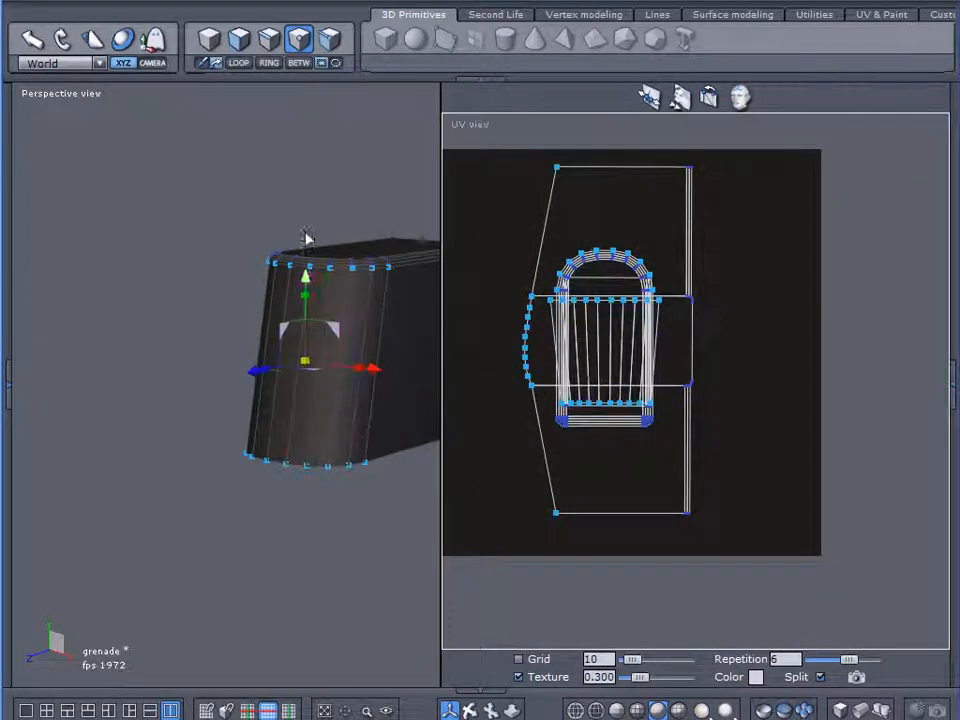
Step: Select all strip faces around the fuse's curved end and move their UV island into the empty area right of the other islands
{"action": "key", "text": "F3"}
{"action": "left_click", "coordinate": [262, 398]}
{"action": "mouse_move", "coordinate": [262, 396]}
{"action": "left_mouse_down"}
{"action": "mouse_move", "coordinate": [347, 396]}
{"action": "mouse_move", "coordinate": [364, 385]}
{"action": "left_mouse_up"}
{"action": "middle_click_drag", "start_coordinate": [110, 556], "coordinate": [326, 574]}
{"action": "left_click", "coordinate": [277, 418], "text": "shift"}
{"action": "left_click_drag", "start_coordinate": [262, 423], "coordinate": [330, 410], "text": "shift"}
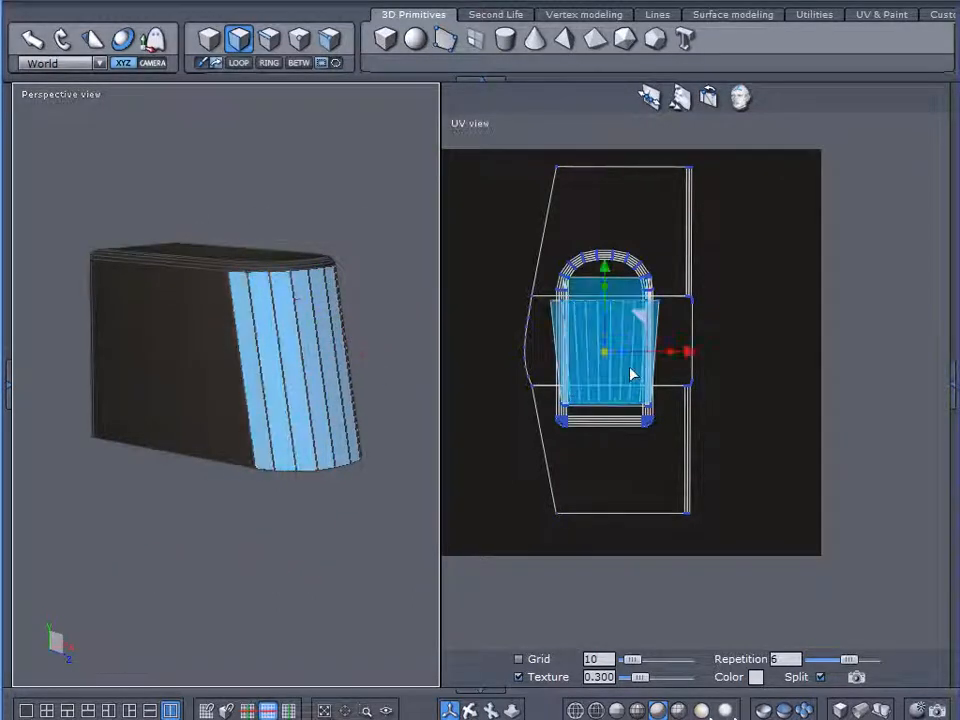
{"action": "left_click_drag", "start_coordinate": [692, 354], "coordinate": [855, 375]}
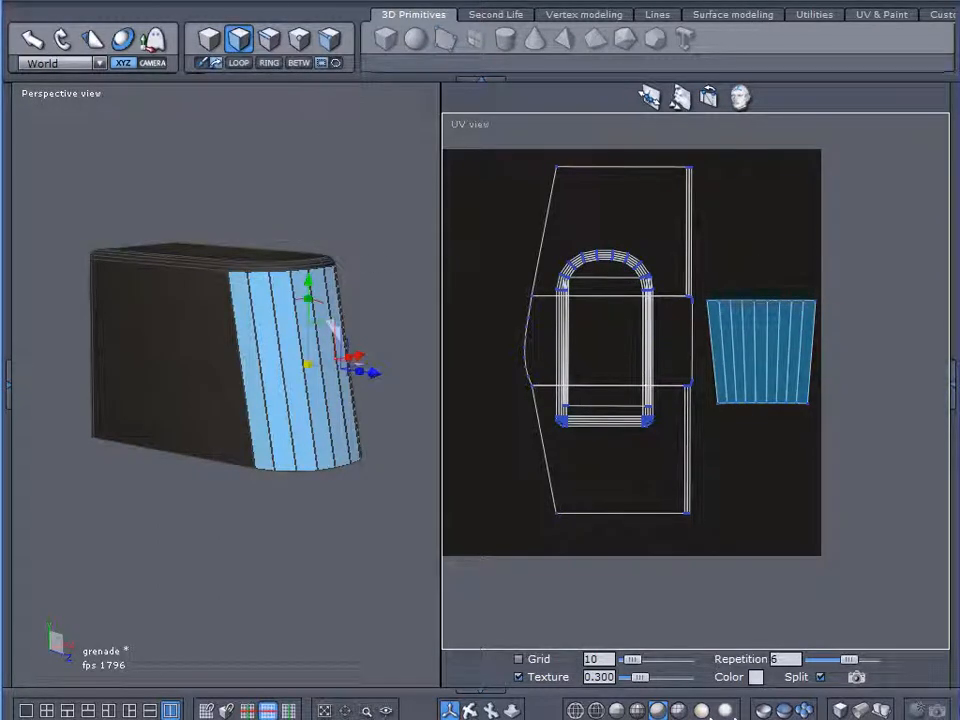
Step: Select all points of the separated curved-end UV island and move the island slightly upward
{"action": "left_click", "coordinate": [303, 38]}
{"action": "left_click_drag", "start_coordinate": [900, 232], "coordinate": [711, 458]}
{"action": "scroll", "coordinate": [300, 450], "scroll_direction": "up", "scroll_amount": 5}
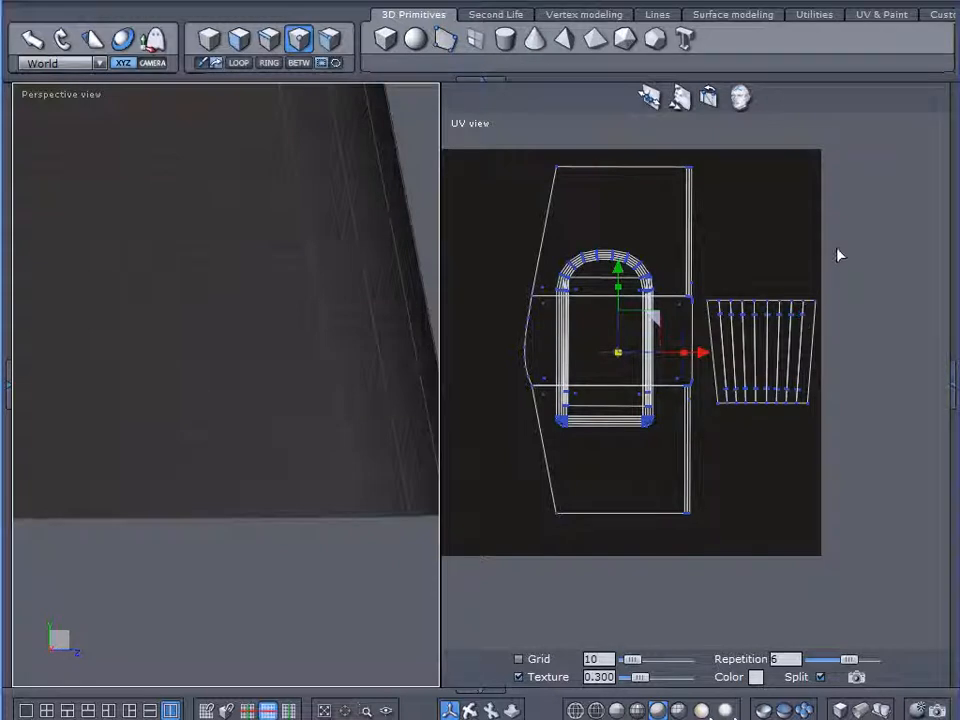
{"action": "left_click_drag", "start_coordinate": [884, 226], "coordinate": [704, 444]}
{"action": "mouse_move", "coordinate": [762, 268]}
{"action": "left_mouse_down"}
{"action": "mouse_move", "coordinate": [761, 244]}
{"action": "mouse_move", "coordinate": [760, 257]}
{"action": "left_mouse_up"}
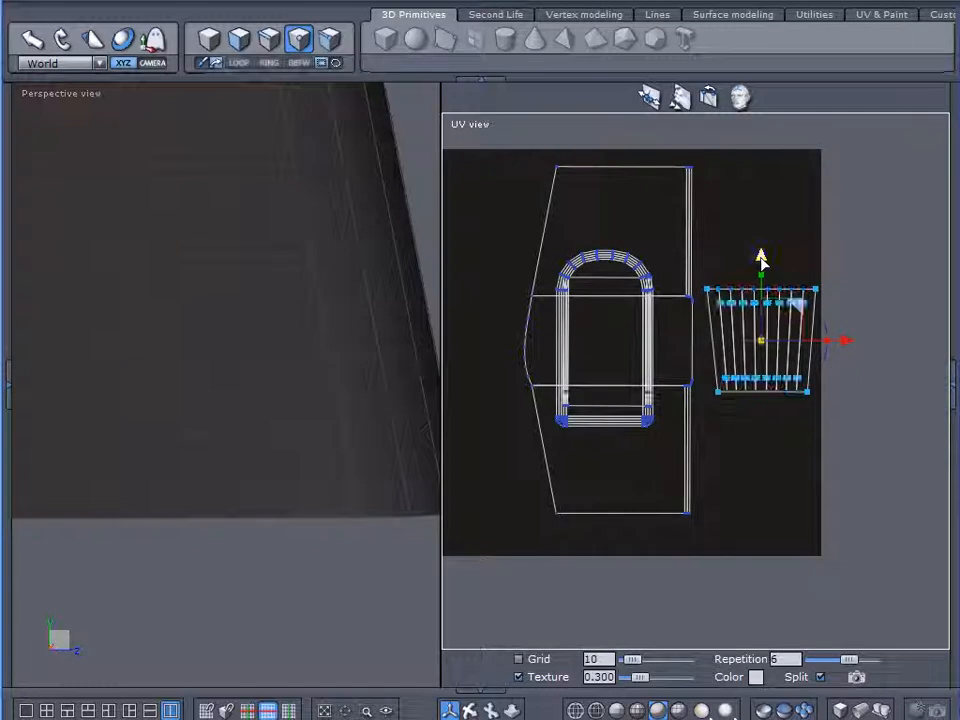
{"action": "left_click_drag", "start_coordinate": [760, 258], "coordinate": [760, 252]}
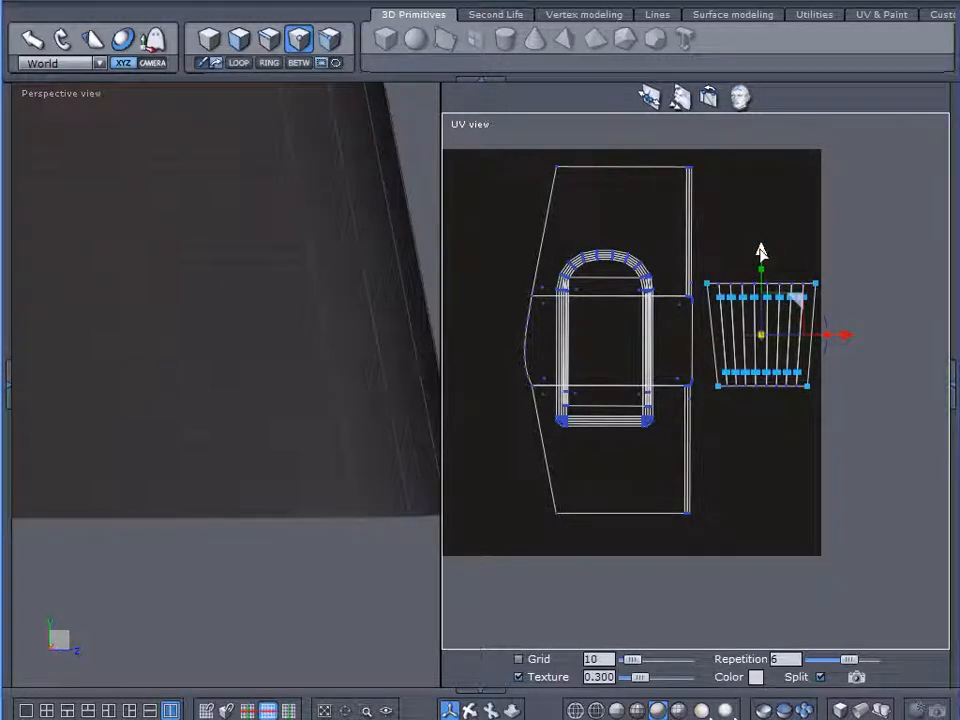
Step: Deselect the fuse and inspect its texture along the large side, flat end and curved end
{"action": "left_click", "coordinate": [306, 630]}
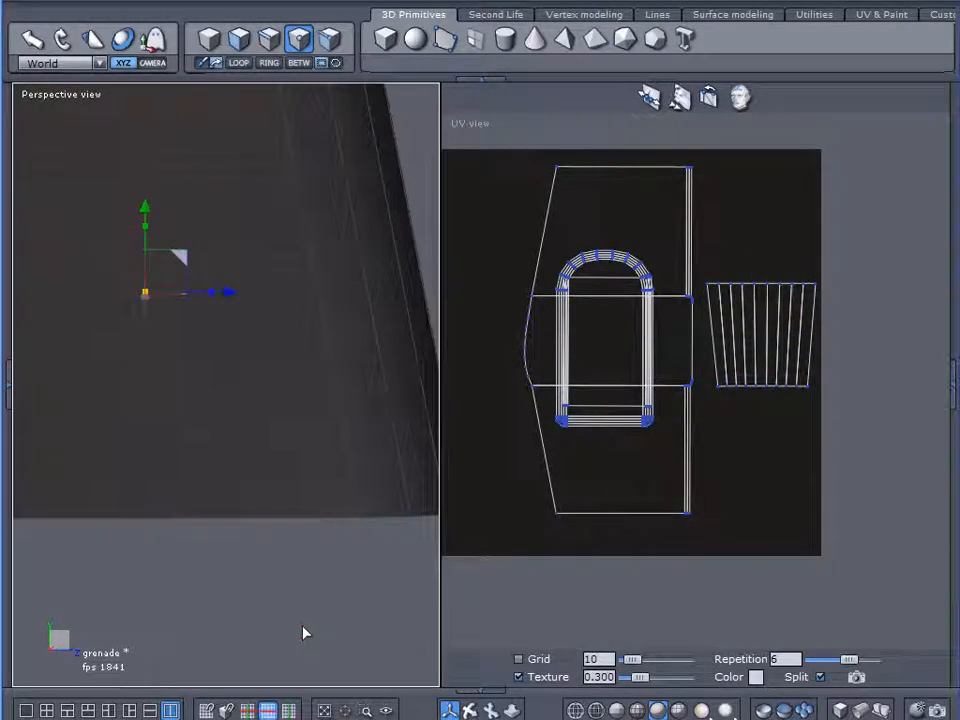
{"action": "left_click", "coordinate": [303, 628]}
{"action": "scroll", "coordinate": [316, 563], "scroll_direction": "down", "scroll_amount": 3}
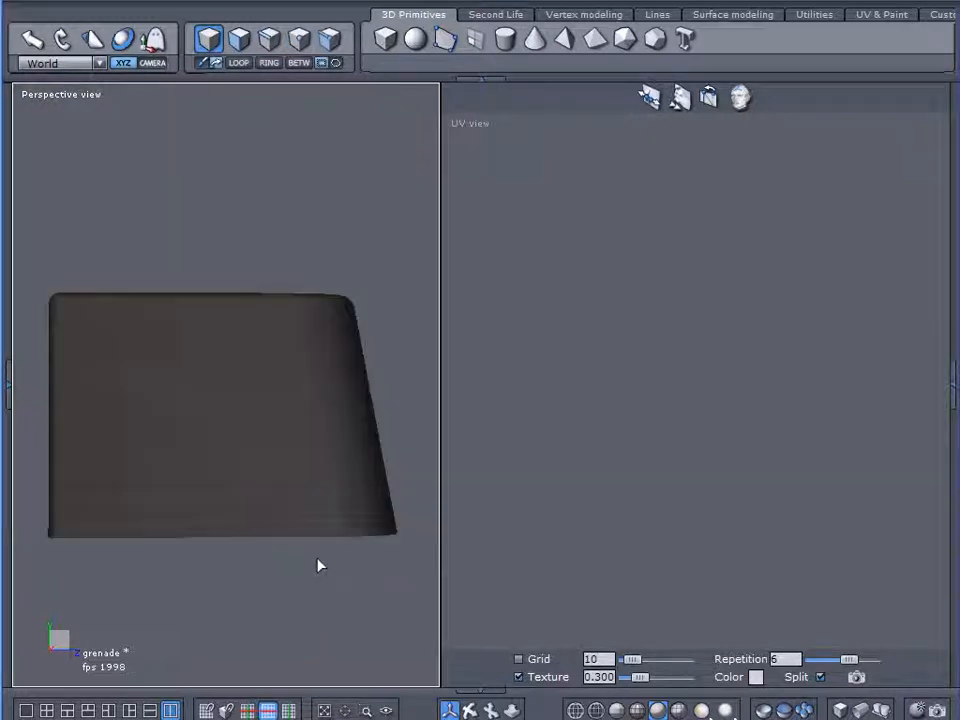
{"action": "middle_click_drag", "start_coordinate": [354, 602], "coordinate": [125, 607]}
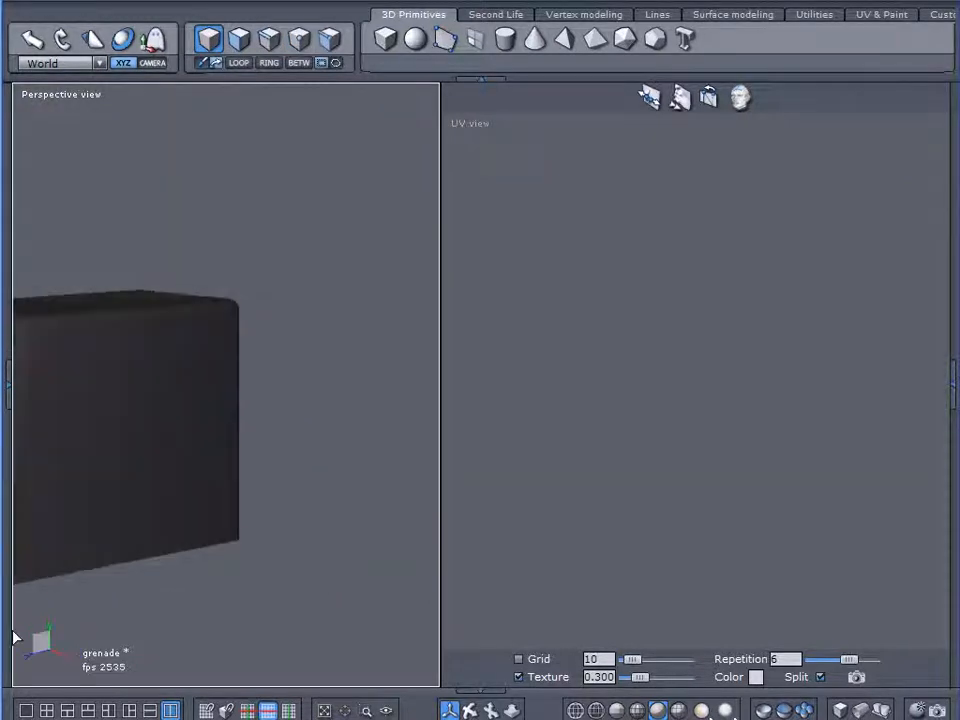
{"action": "middle_click_drag", "start_coordinate": [288, 564], "coordinate": [381, 617]}
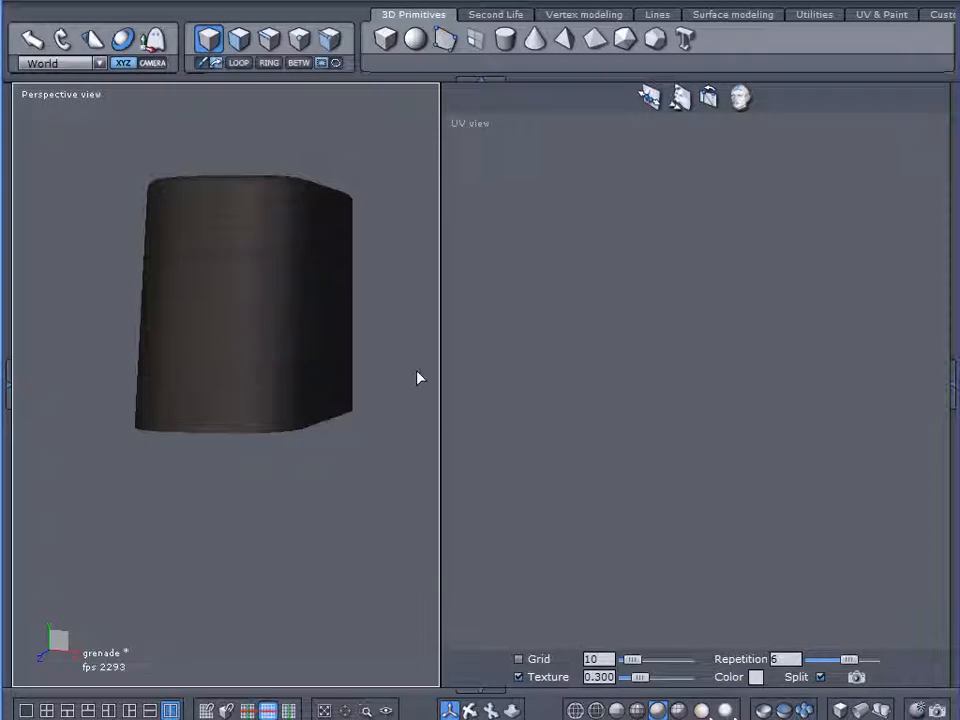
Step: Switch to a single perspective view and make the Nade, Hinge, Spoon, Pin and Ring objects visible again
{"action": "left_click", "coordinate": [335, 393]}
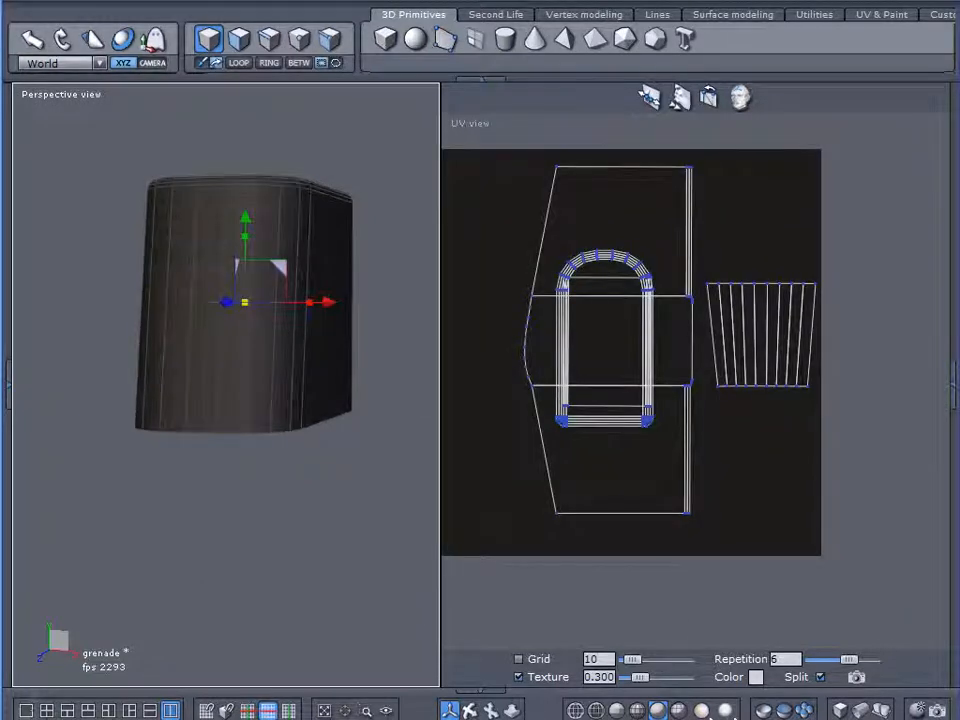
{"action": "left_click", "coordinate": [25, 710]}
{"action": "left_click", "coordinate": [950, 383]}
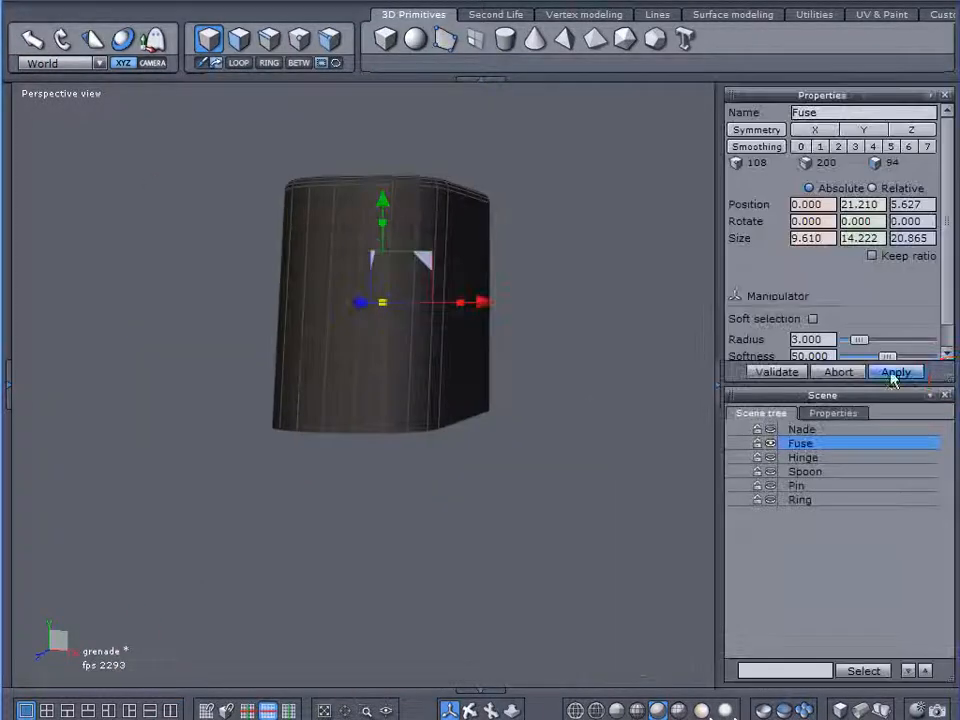
{"action": "left_click", "coordinate": [770, 429]}
{"action": "left_click", "coordinate": [770, 457]}
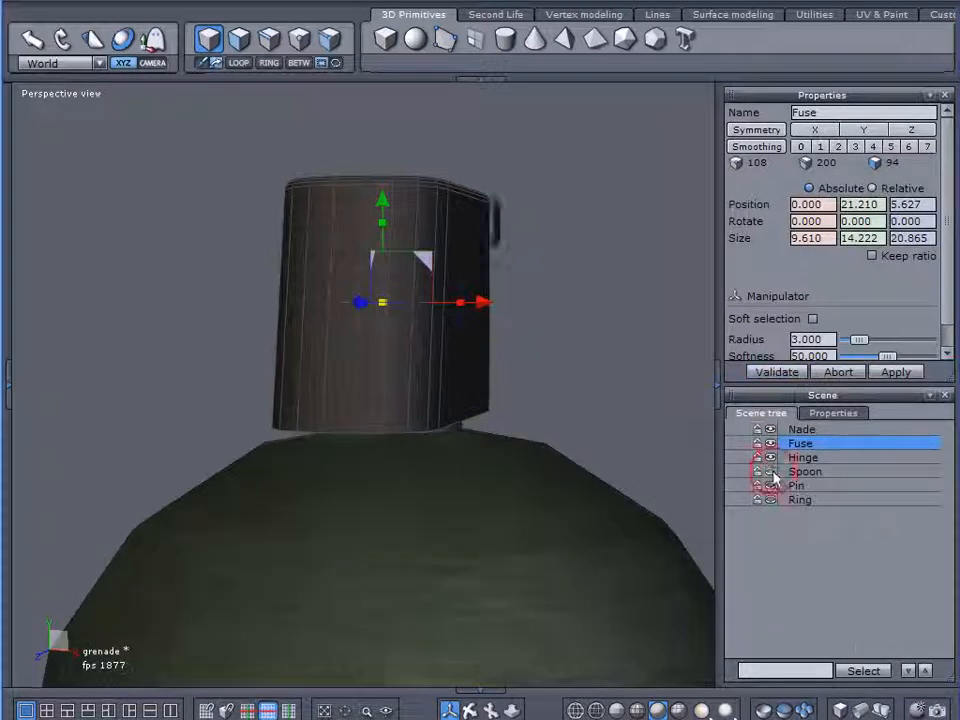
{"action": "left_click", "coordinate": [770, 471]}
{"action": "left_click", "coordinate": [770, 485]}
{"action": "left_click", "coordinate": [770, 499]}
Step: Examine the complete textured grenade from the side and clear the object selection
{"action": "scroll", "coordinate": [565, 455], "scroll_direction": "down", "scroll_amount": 4}
{"action": "mouse_move", "coordinate": [565, 455]}
{"action": "middle_mouse_down"}
{"action": "mouse_move", "coordinate": [448, 418]}
{"action": "mouse_move", "coordinate": [696, 446]}
{"action": "mouse_move", "coordinate": [403, 432]}
{"action": "mouse_move", "coordinate": [553, 469]}
{"action": "middle_mouse_up"}
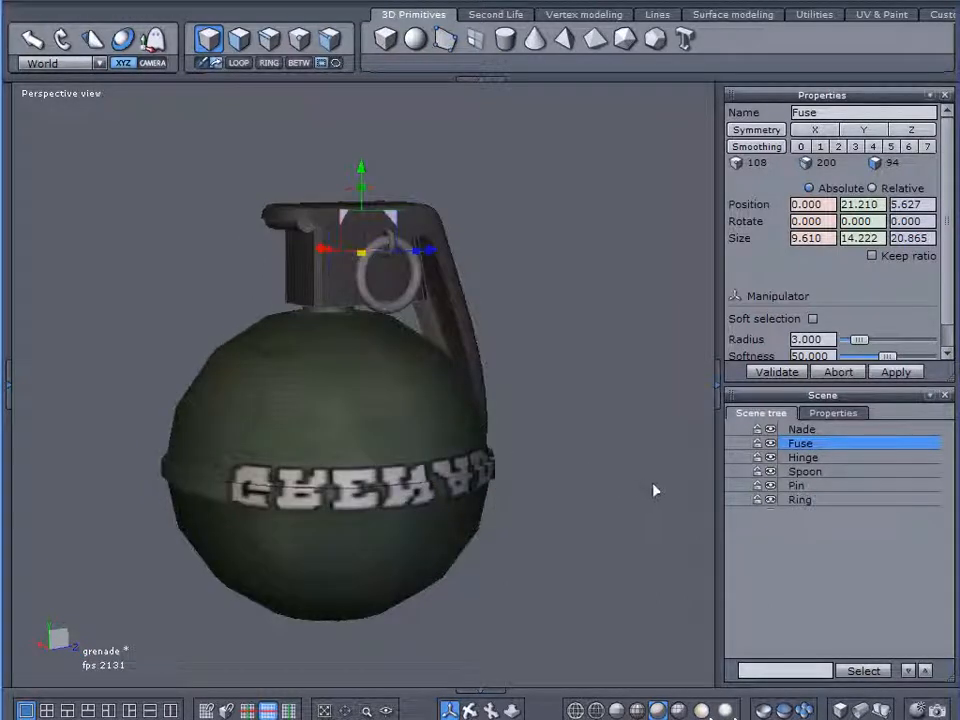
{"action": "left_click", "coordinate": [773, 583]}
{"action": "key", "text": "Down"}
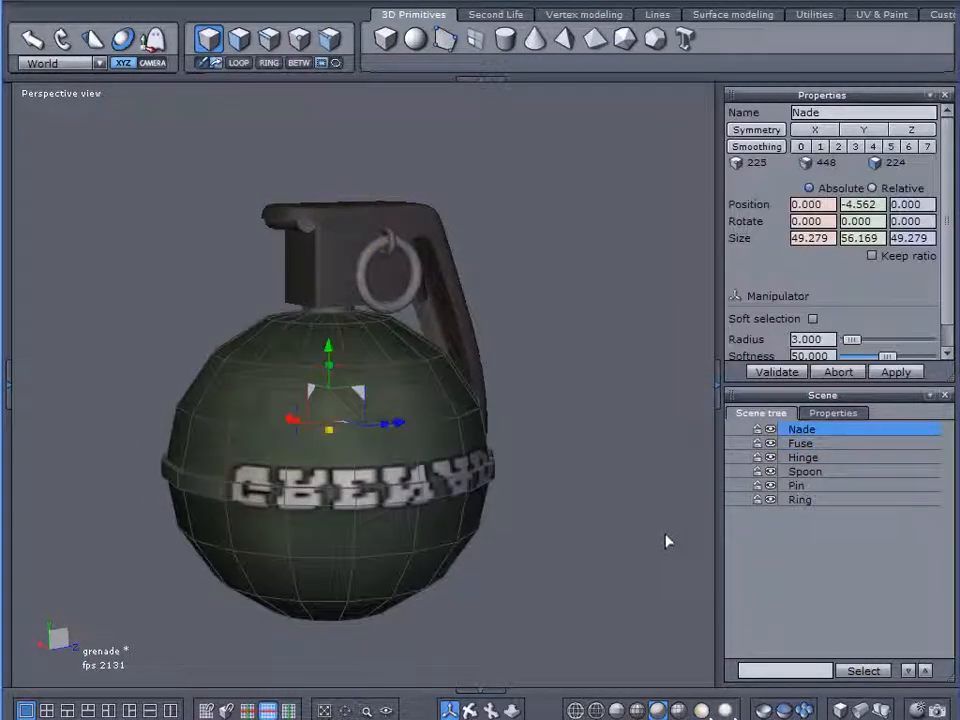
{"action": "left_click", "coordinate": [741, 565]}
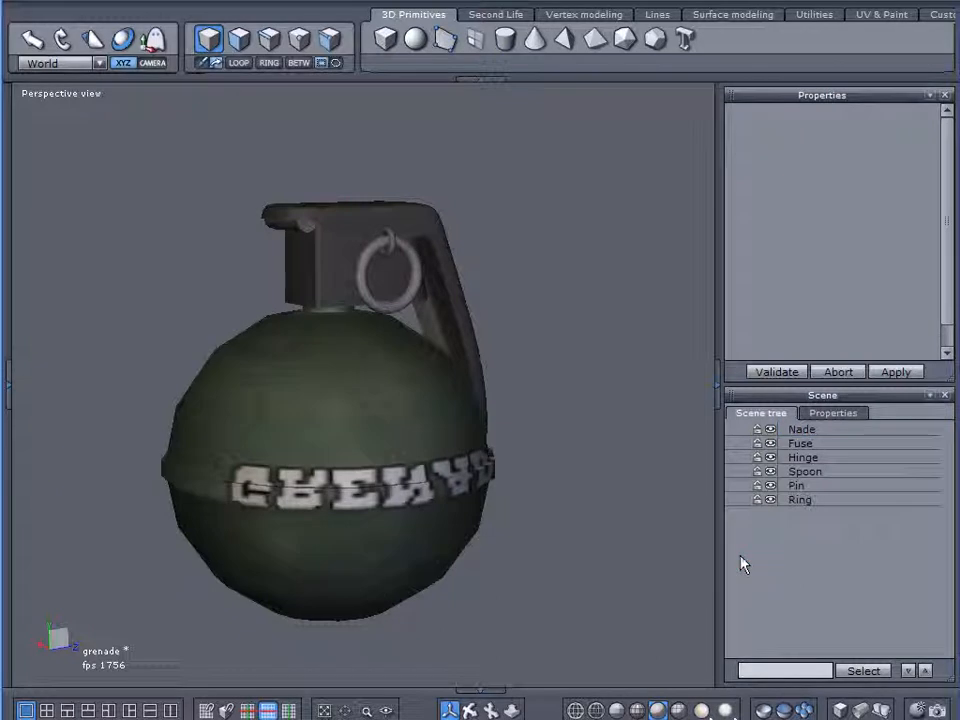